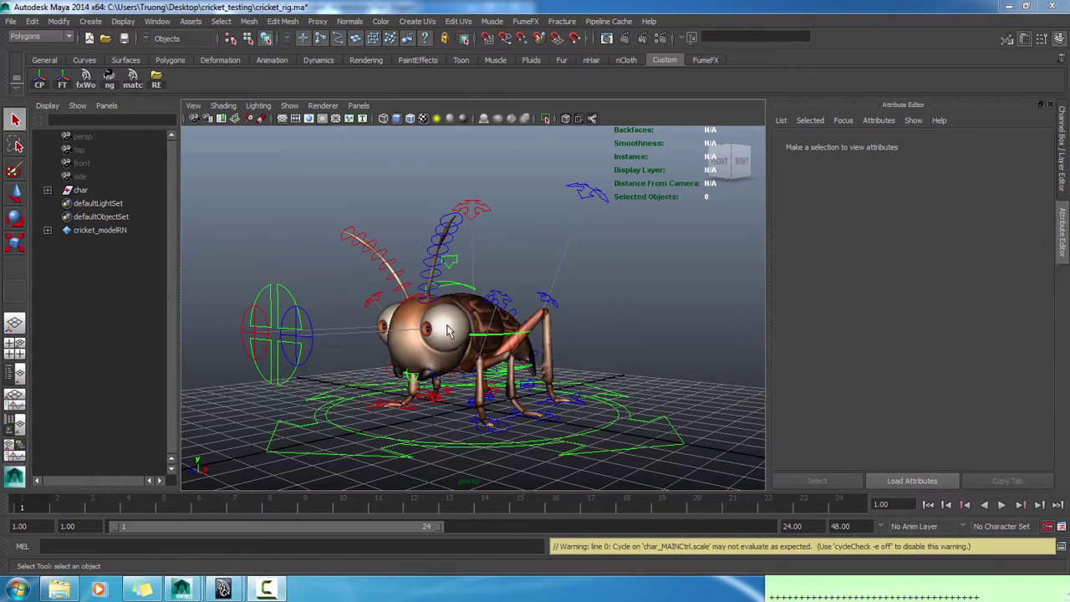
- Try moving the left front foot's IK control on the cricket rig and undo the move
alt+middle_drag(458, 345, 425, 326)
alt+right_drag(424, 326, 429, 349)
alt+drag(430, 349, 444, 381)
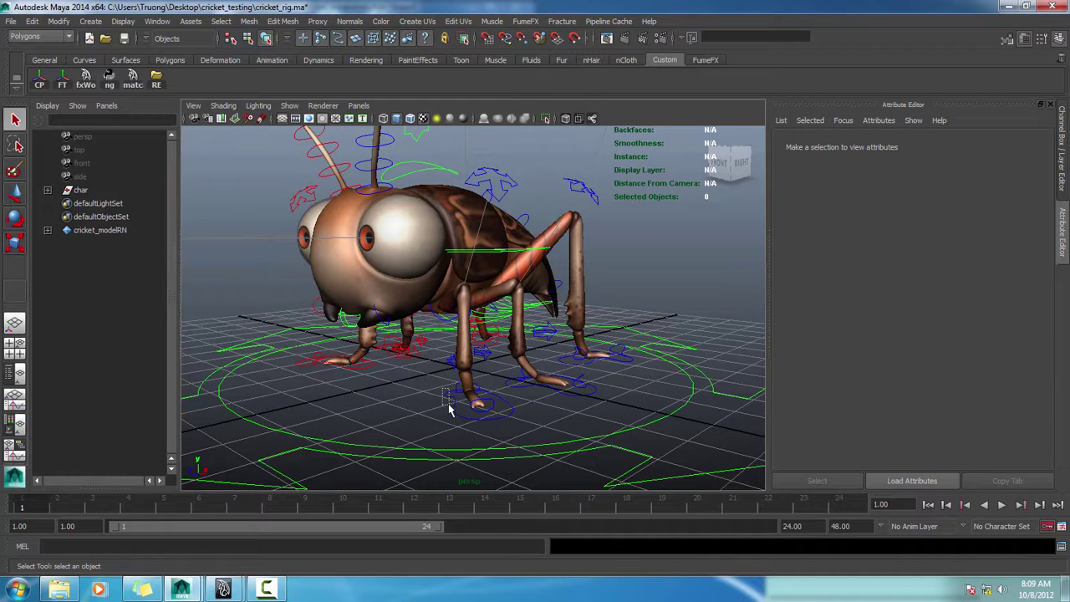
drag(448, 408, 466, 362)
key(w)
key(ctrl+z)
alt+middle_drag(357, 366, 428, 397)
alt+right_drag(428, 397, 376, 375)
alt+middle_drag(375, 375, 342, 340)
alt+right_drag(342, 339, 449, 409)
alt+middle_drag(449, 408, 443, 435)
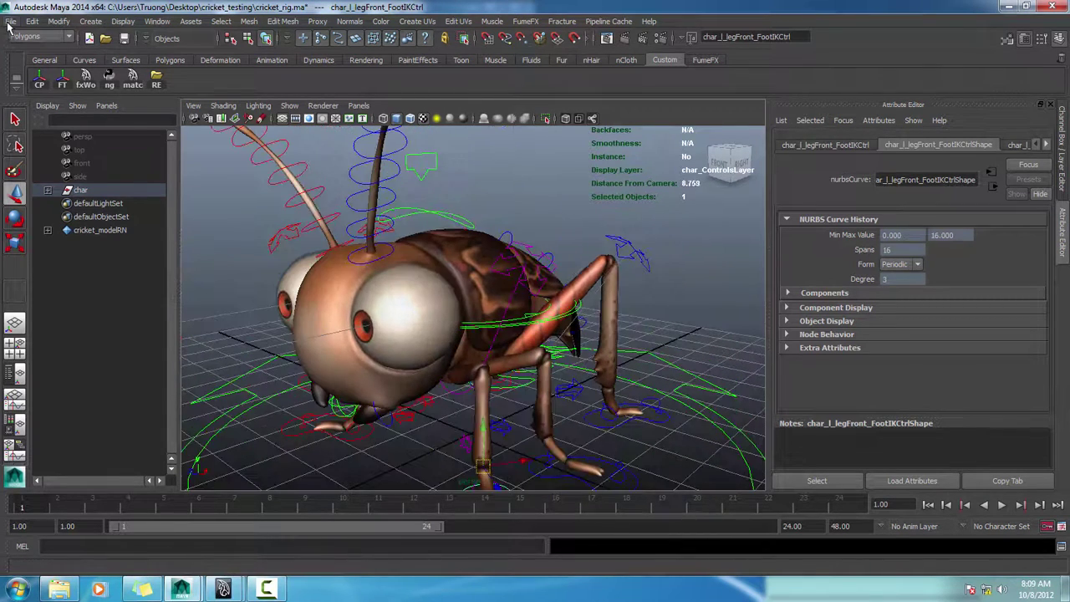
- Check the cricket_model.ma reference of the rig scene in the Reference Editor and close the editor
click(10, 20)
click(38, 267)
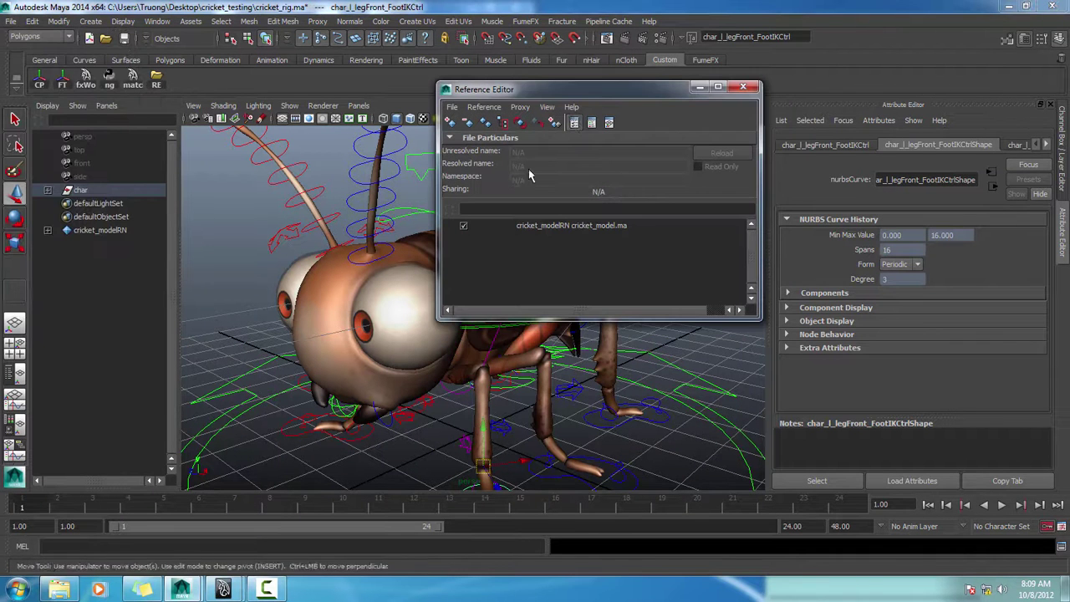
drag(578, 95, 567, 149)
click(548, 282)
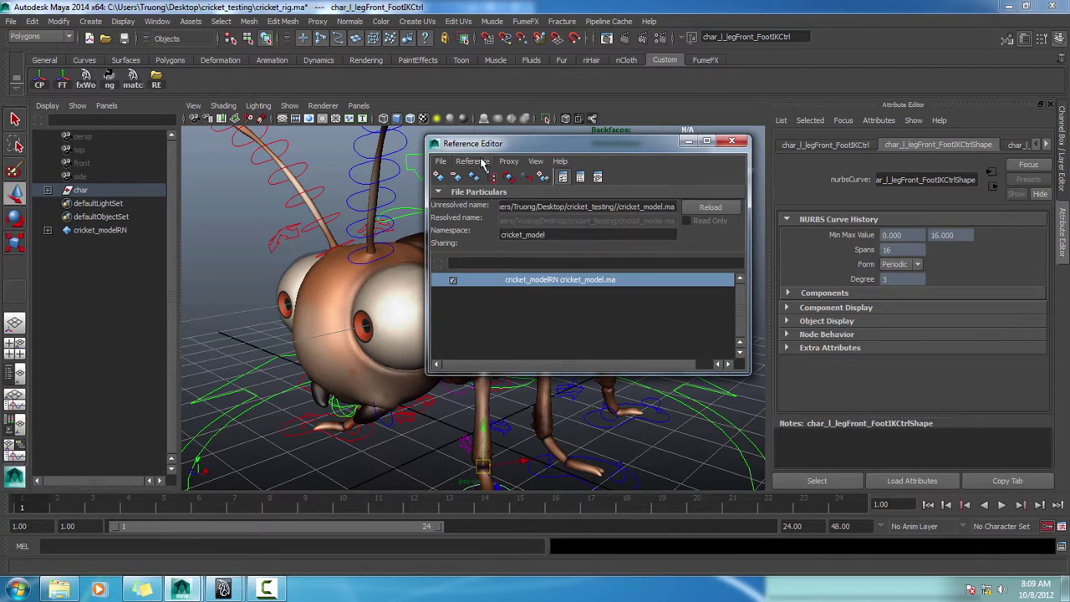
drag(502, 148, 457, 139)
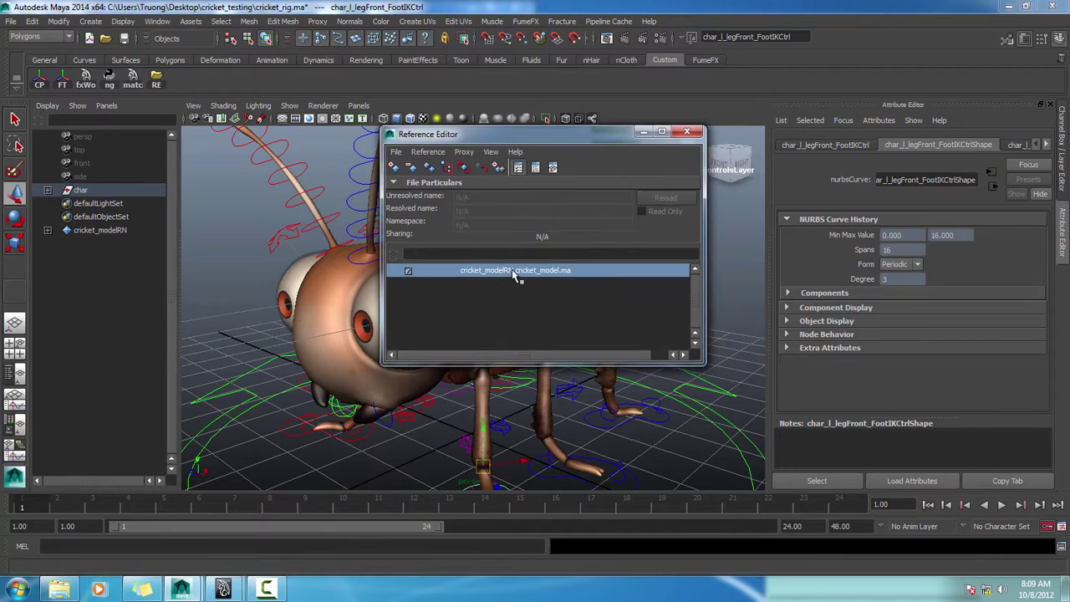
click(528, 303)
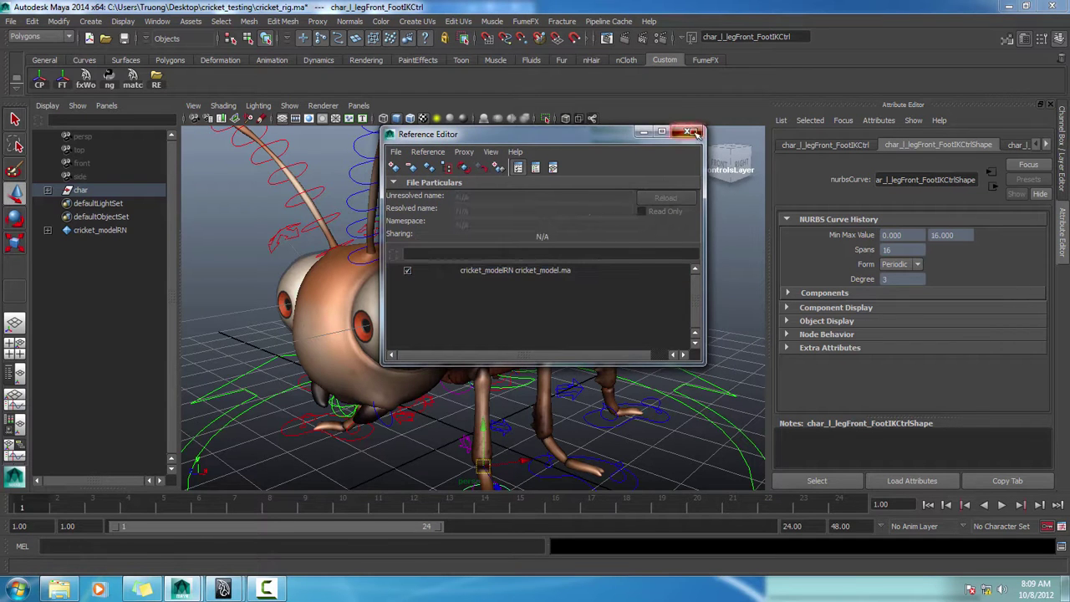
click(686, 132)
alt+drag(374, 240, 318, 244)
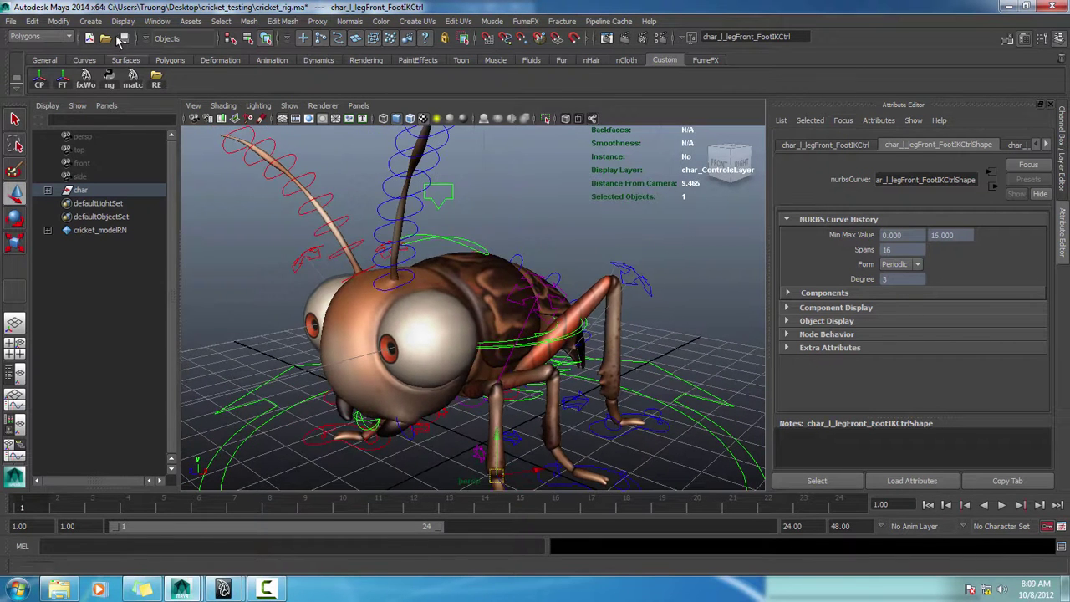
- Open the cricket_model scene without saving the rig scene, and close the floating Outliner and UV Texture Editor windows
click(105, 37)
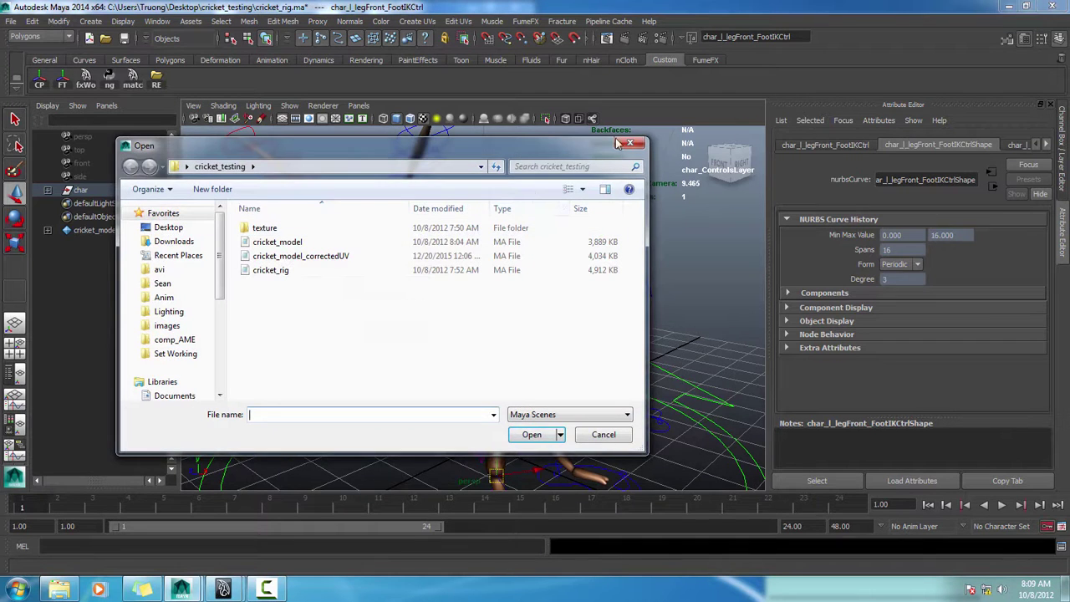
click(299, 243)
double_click(299, 243)
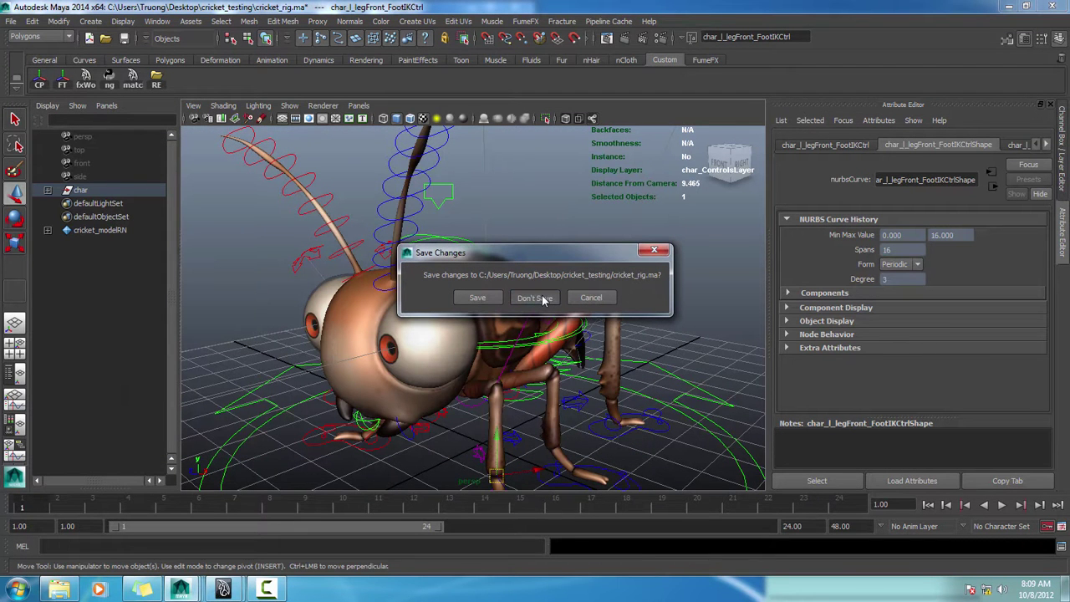
click(539, 298)
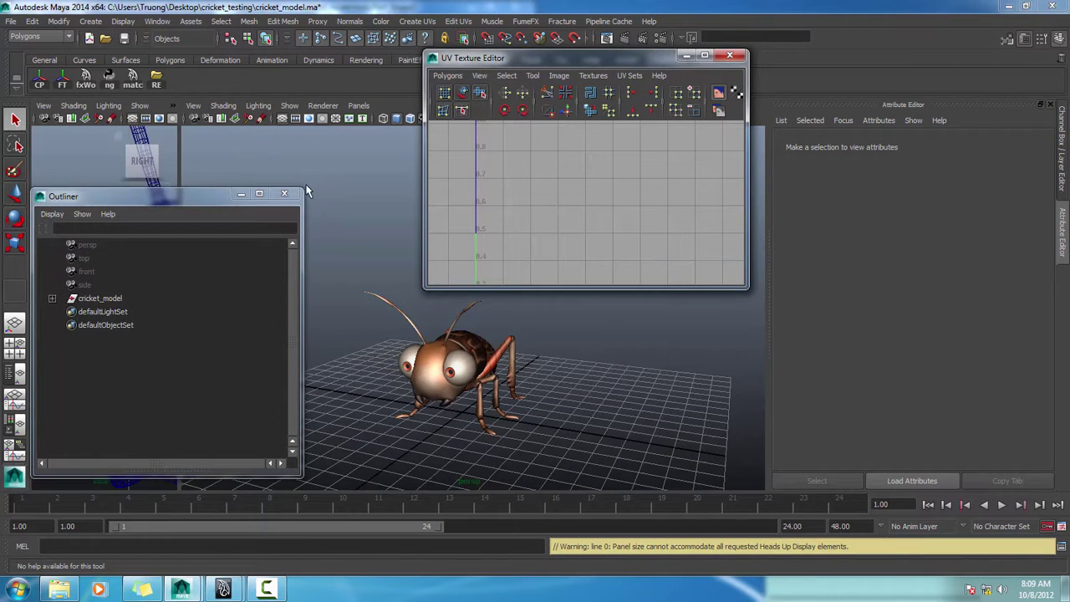
click(285, 194)
click(730, 55)
- Show the head mesh bodyPart_5 in the UV Texture Editor and switch to UV component selection
alt+right_drag(473, 275, 499, 373)
alt+middle_drag(499, 373, 496, 296)
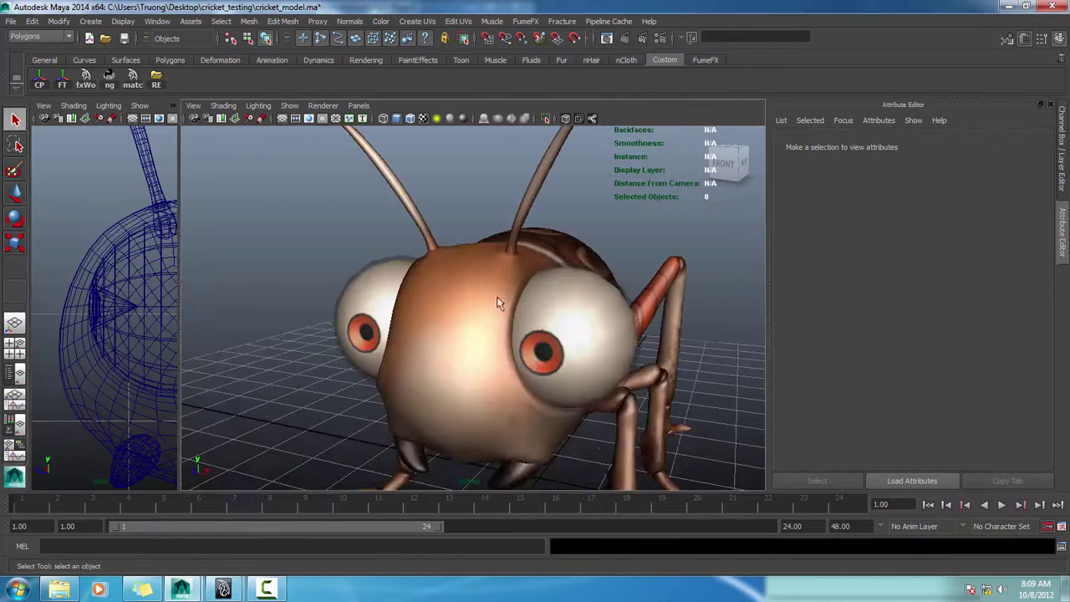
click(497, 374)
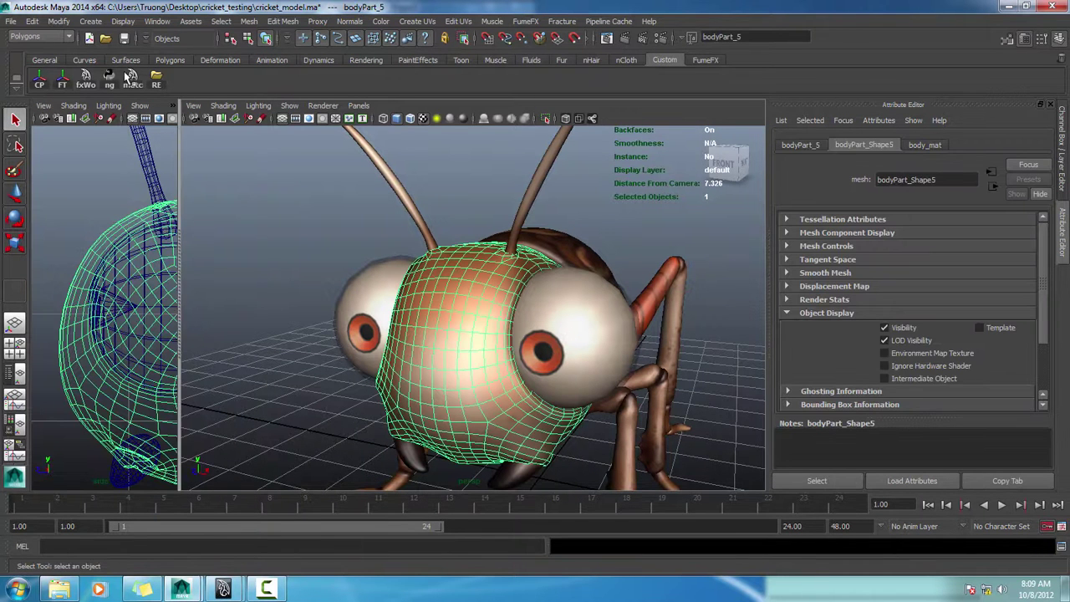
click(156, 21)
click(184, 197)
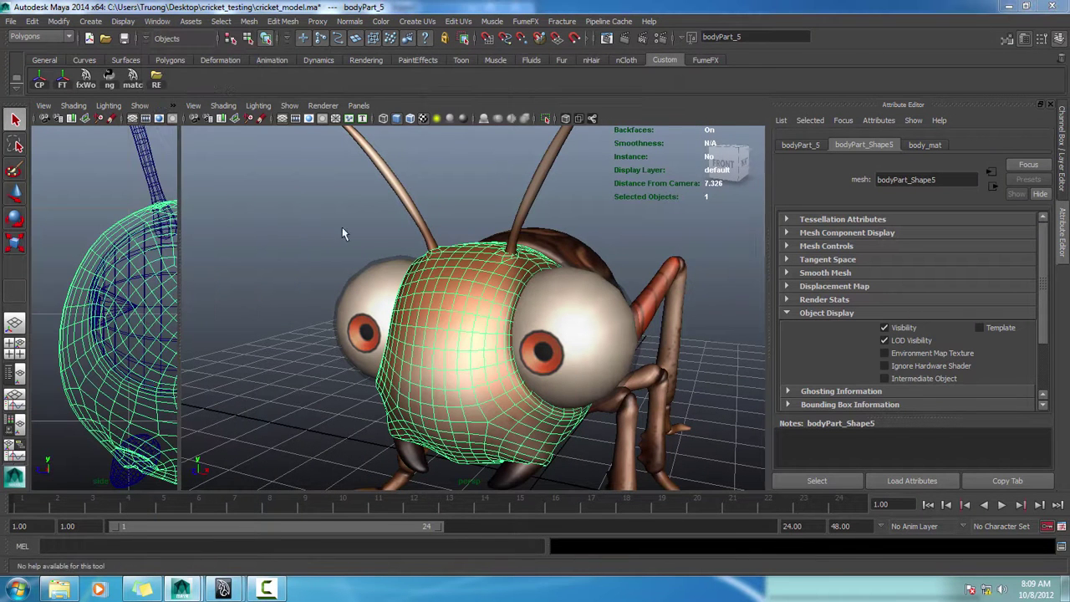
right_drag(548, 198, 587, 178)
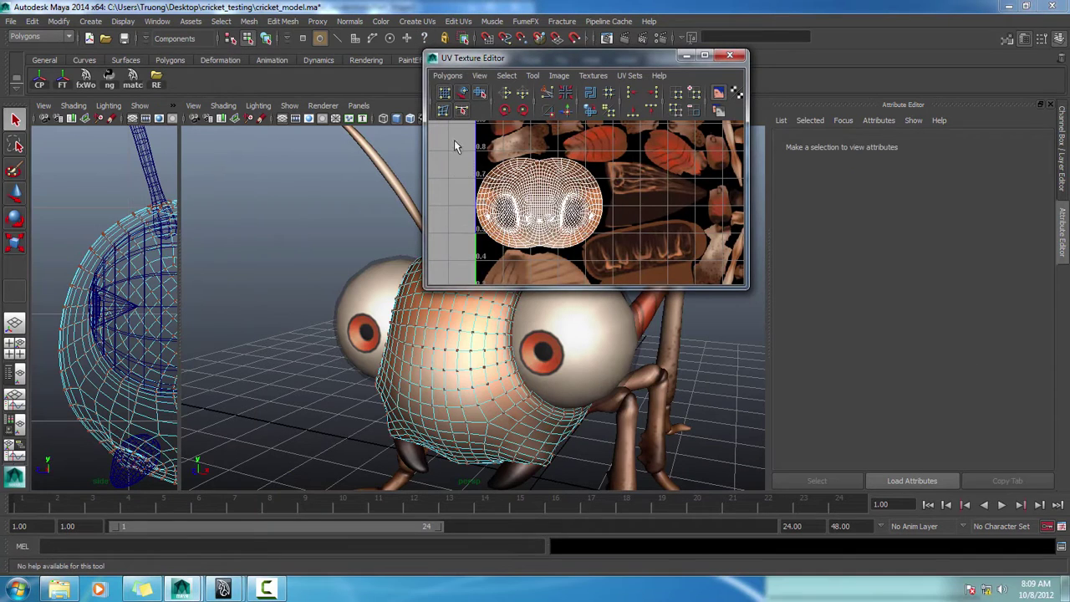
- Move the head's entire UV shell sideways off its face texture onto the neighbouring textures, and close the UV Texture Editor
drag(454, 140, 618, 238)
key(w)
drag(542, 206, 655, 219)
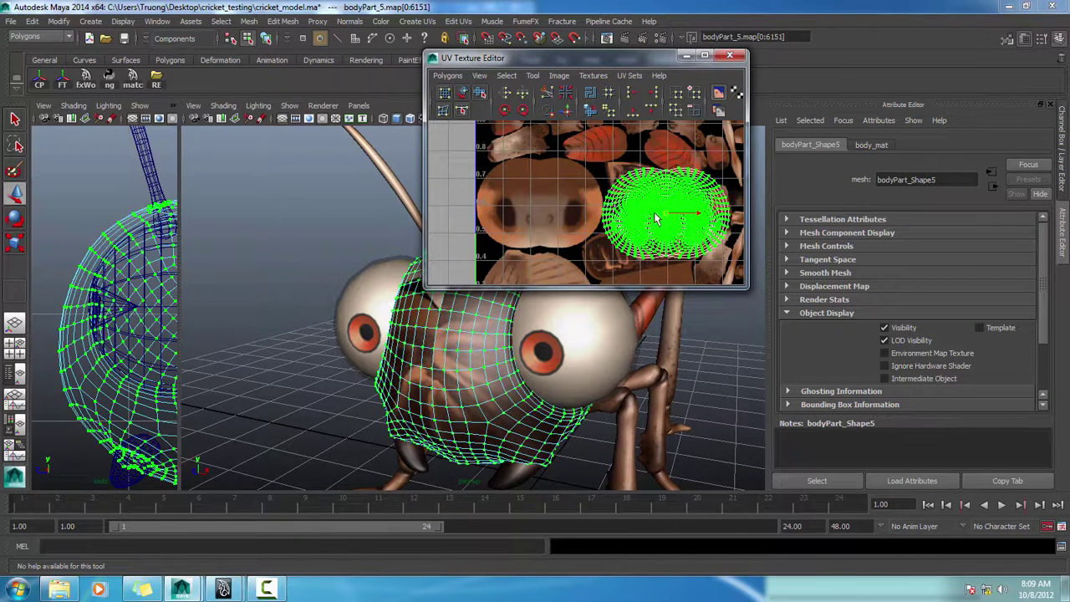
click(351, 292)
click(729, 55)
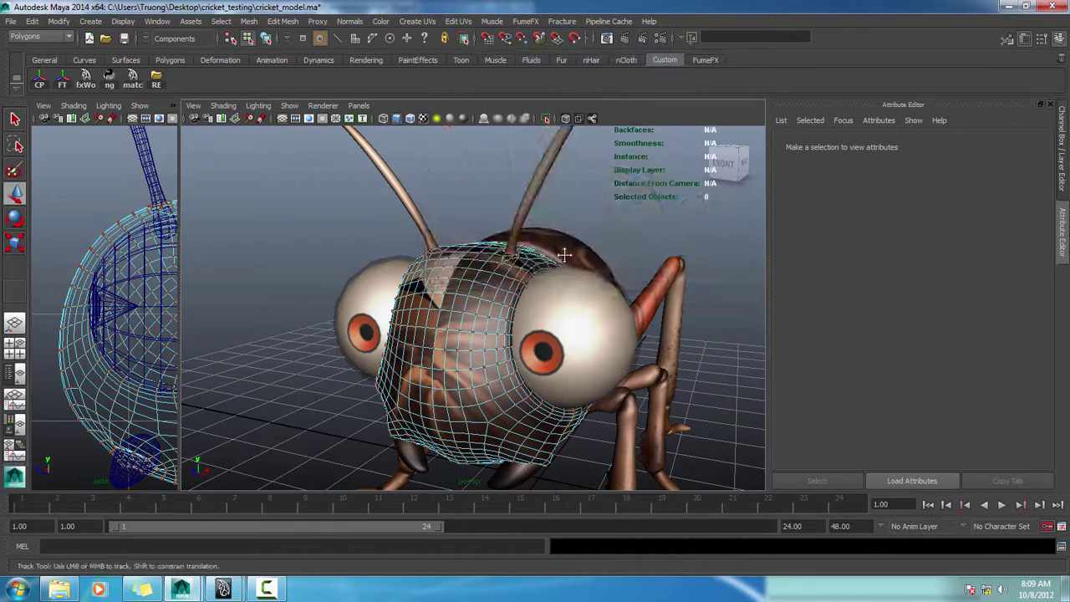
- Save the cricket_model scene with the shifted head UVs and open the cricket_rig scene
alt+middle_drag(497, 327, 528, 227)
key(ctrl+s)
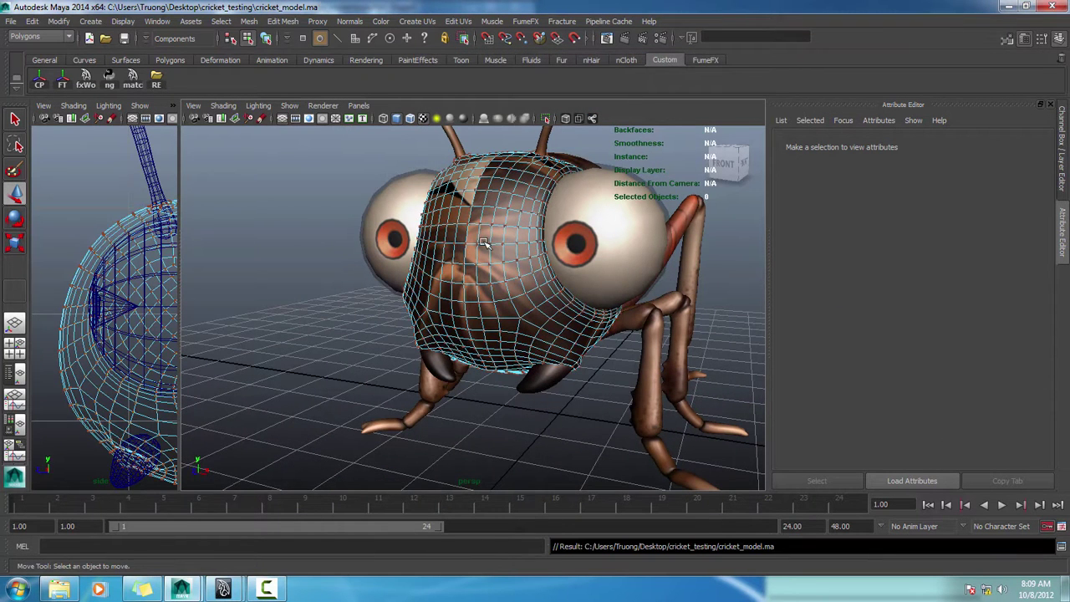
click(105, 40)
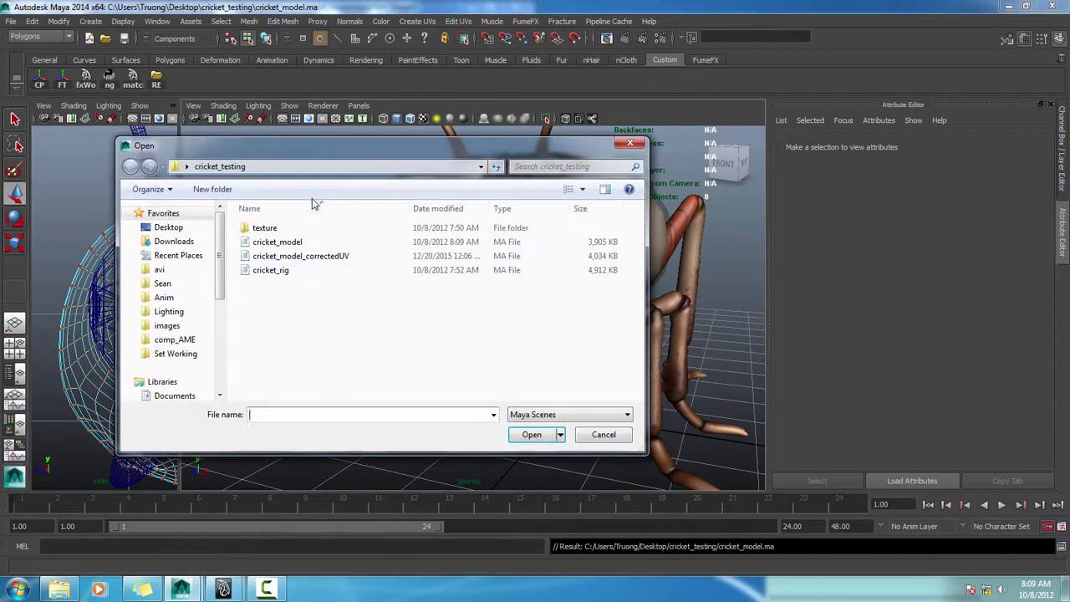
click(276, 270)
double_click(275, 270)
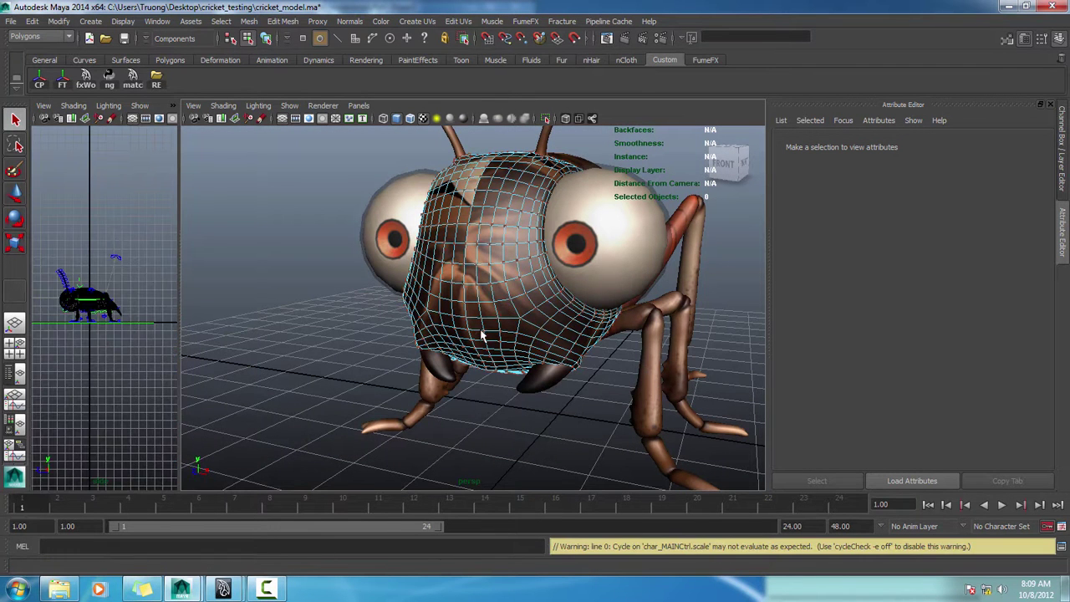
- Enlarge the perspective view to a single pane and examine the texture on the rigged cricket's head
alt+drag(441, 322, 340, 284)
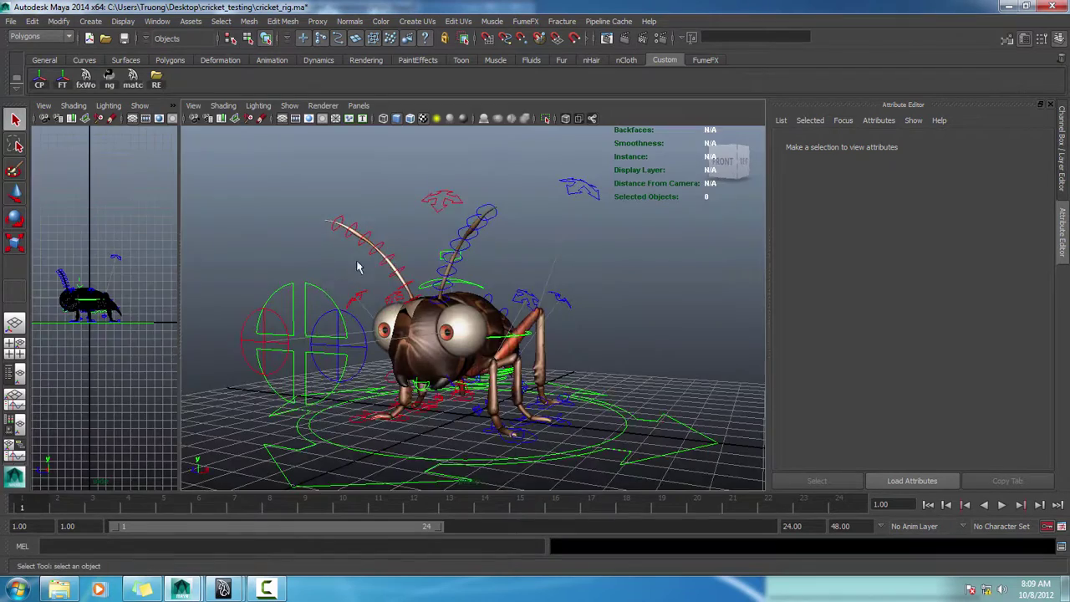
key(space)
alt+middle_drag(418, 268, 493, 261)
alt+right_drag(435, 284, 465, 298)
alt+drag(466, 298, 406, 296)
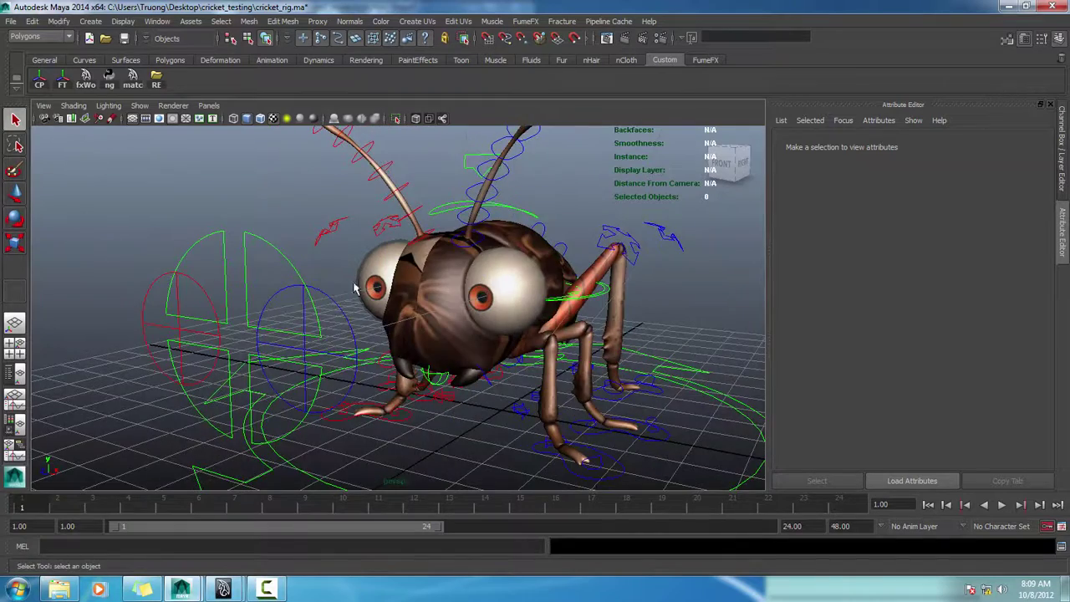
alt+right_drag(355, 289, 447, 298)
alt+drag(447, 299, 433, 281)
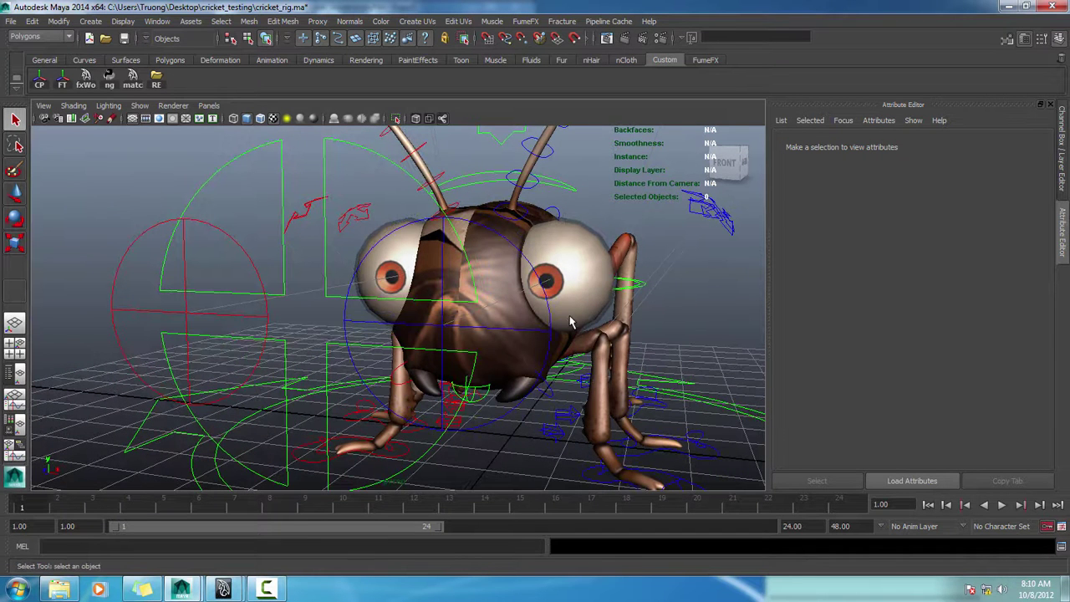
alt+drag(539, 309, 501, 301)
click(11, 21)
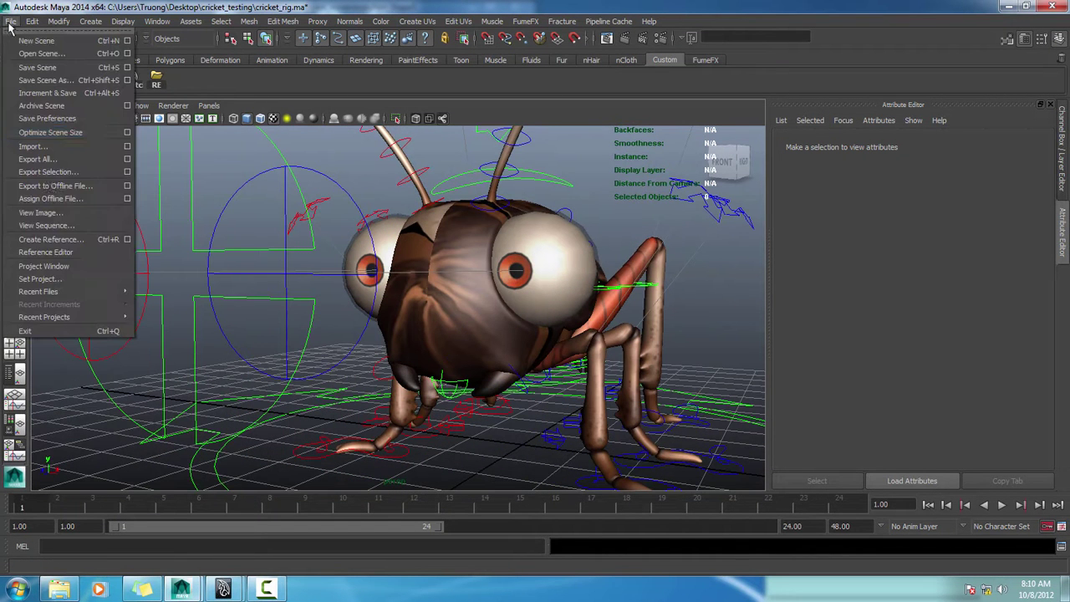
click(50, 239)
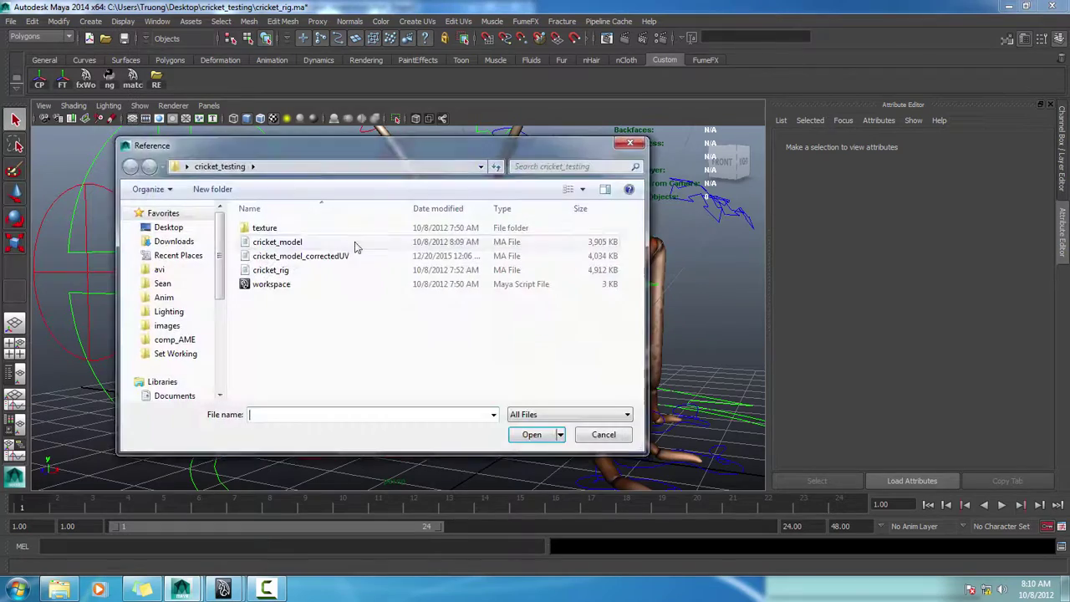
click(629, 143)
alt+drag(537, 246, 407, 238)
alt+middle_drag(407, 237, 430, 243)
alt+drag(429, 243, 404, 262)
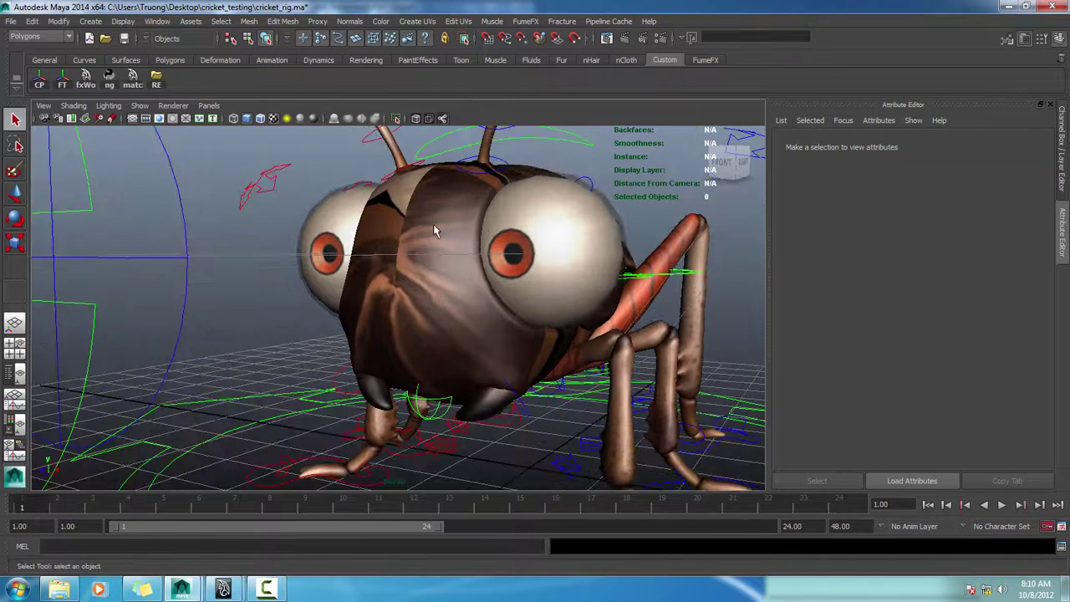
alt+drag(432, 224, 422, 238)
click(12, 21)
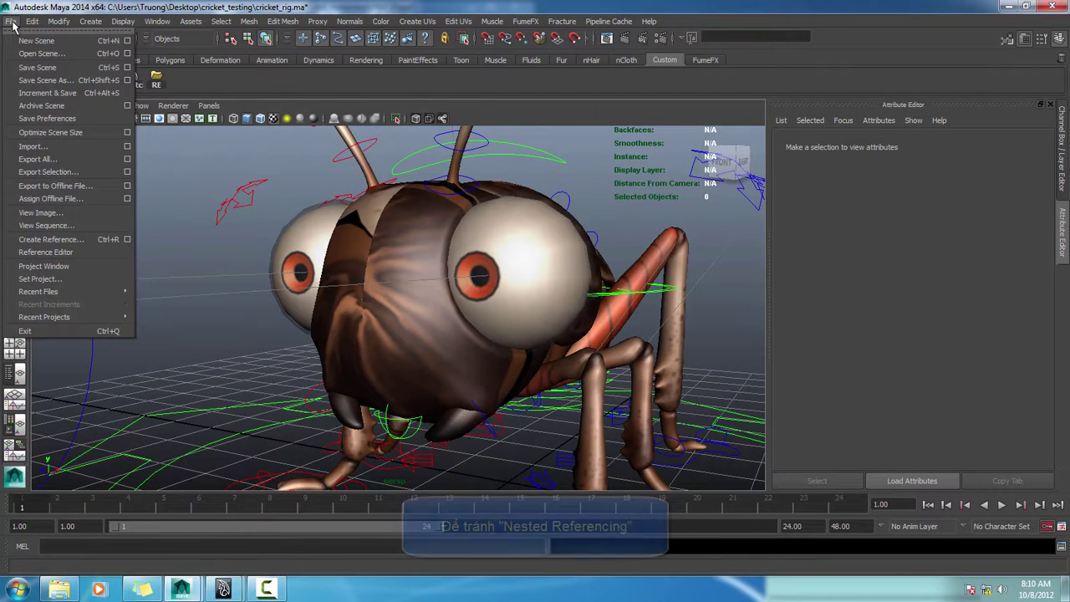
click(230, 371)
alt+middle_drag(338, 361, 343, 400)
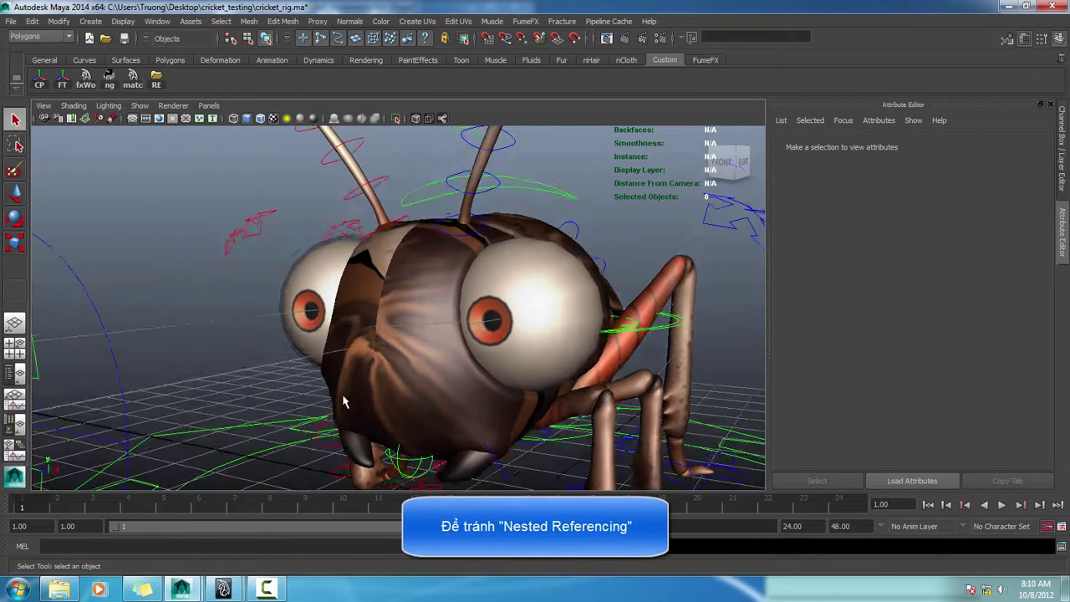
alt+drag(343, 400, 214, 354)
alt+right_drag(215, 354, 236, 345)
alt+middle_drag(236, 344, 212, 323)
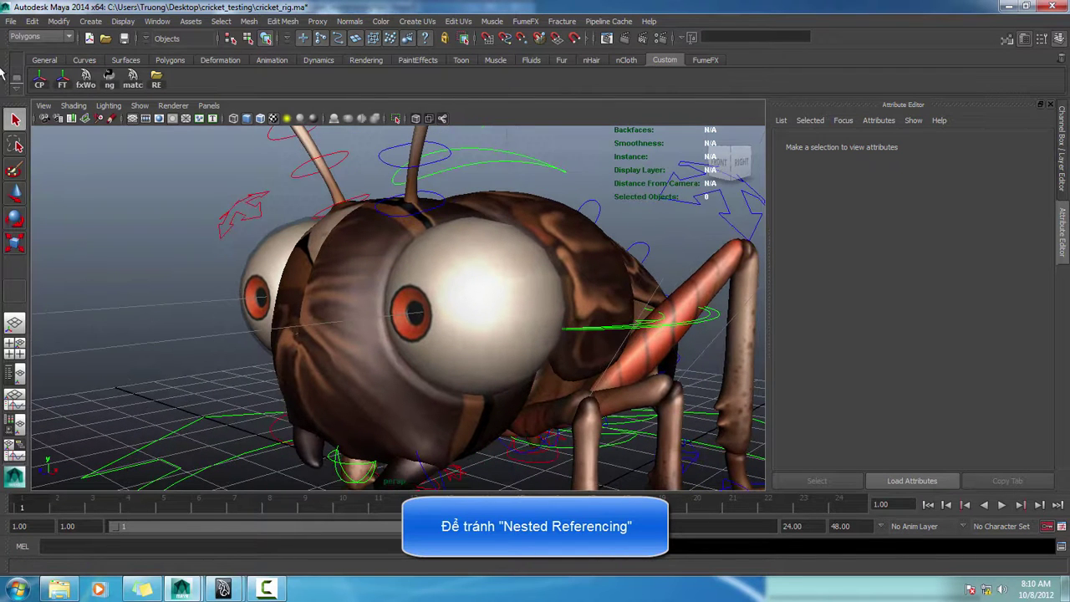
- Import the objects of the cricket_model.ma reference into the rig scene through the Reference Editor and close the editor
click(12, 21)
click(18, 250)
drag(484, 133, 624, 127)
click(656, 264)
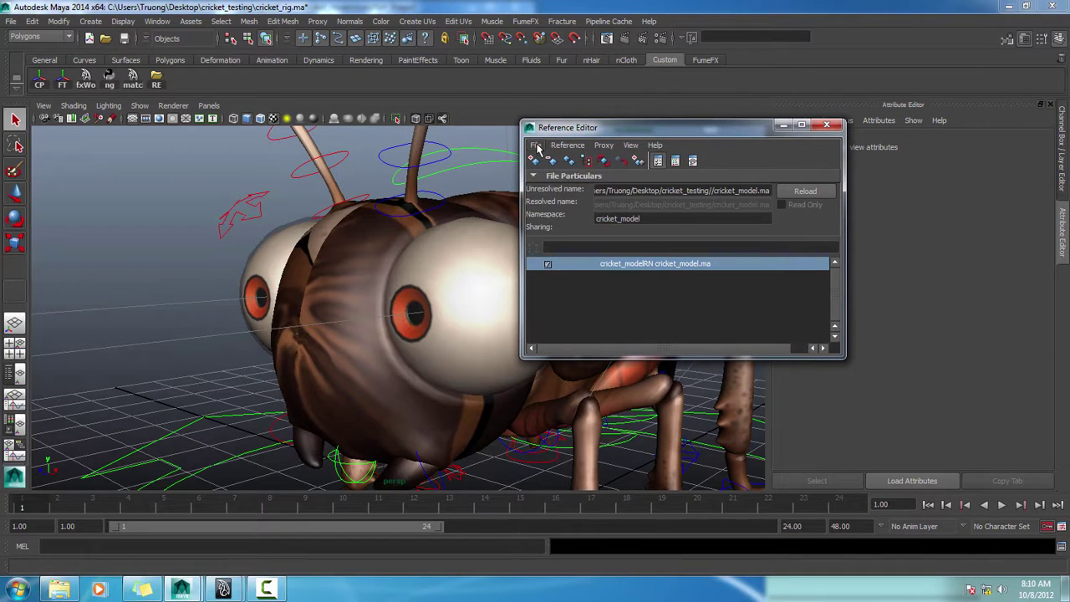
click(536, 146)
click(568, 179)
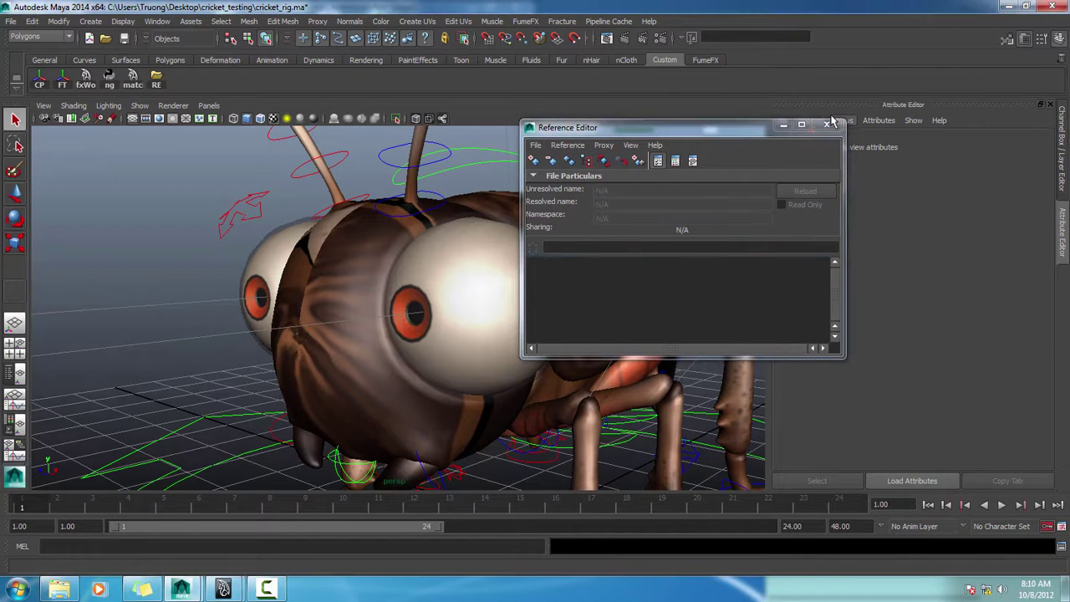
click(825, 126)
scroll(448, 280, down, 5)
alt+drag(431, 281, 455, 328)
key(w)
alt+middle_drag(477, 421, 462, 351)
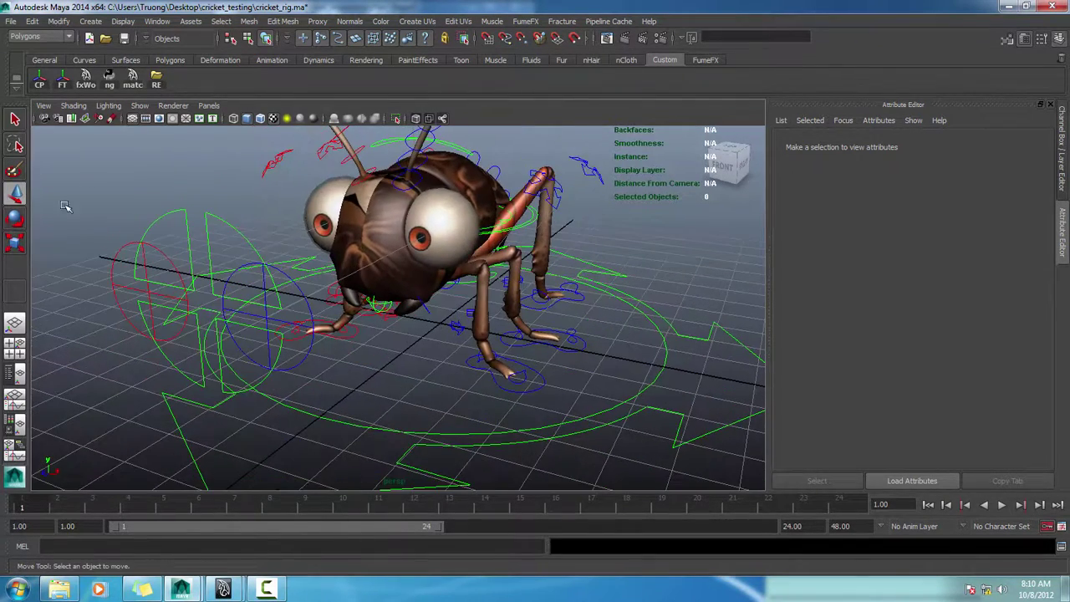
click(17, 23)
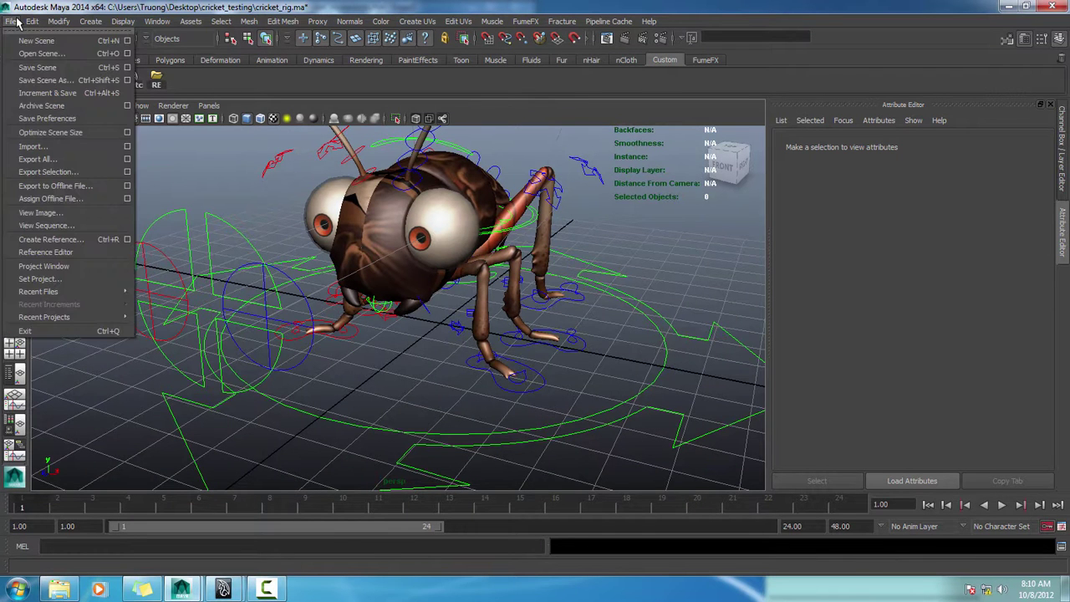
mouse_move(12, 21)
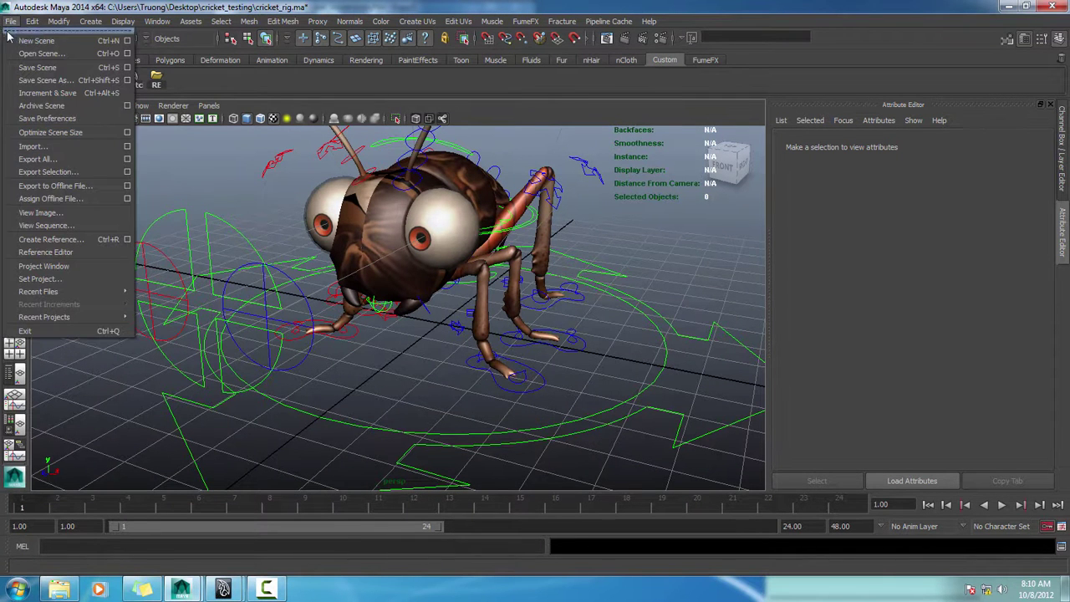
click(31, 148)
click(330, 257)
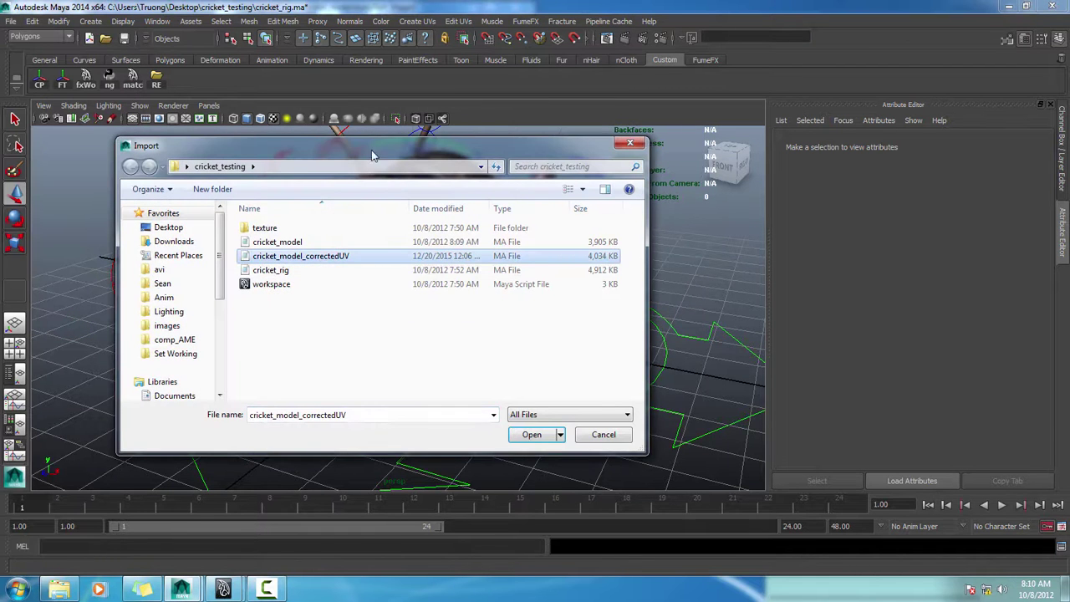
drag(371, 151, 594, 143)
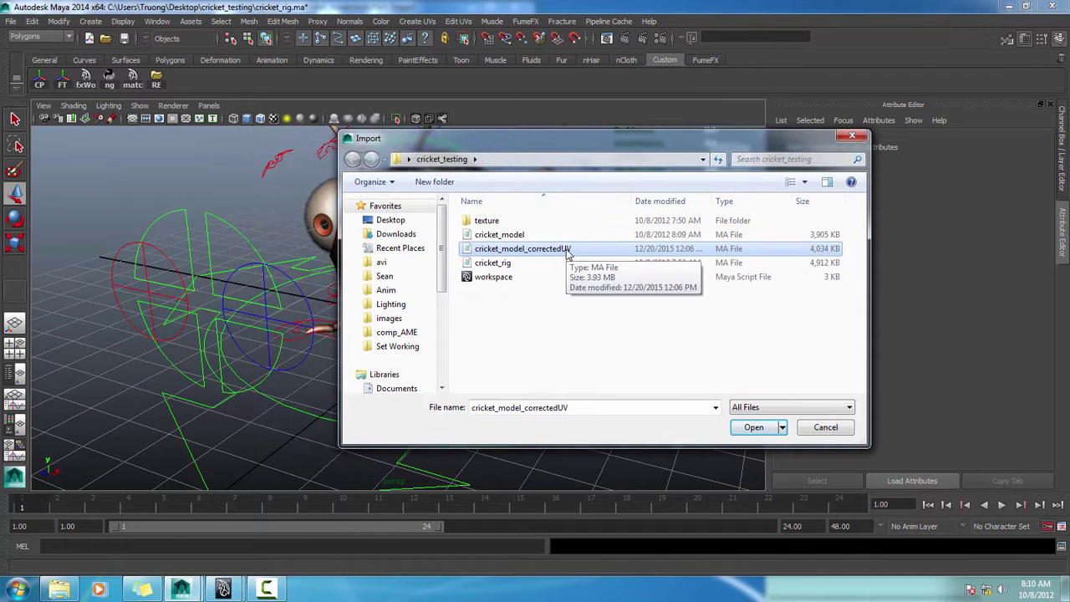
click(554, 253)
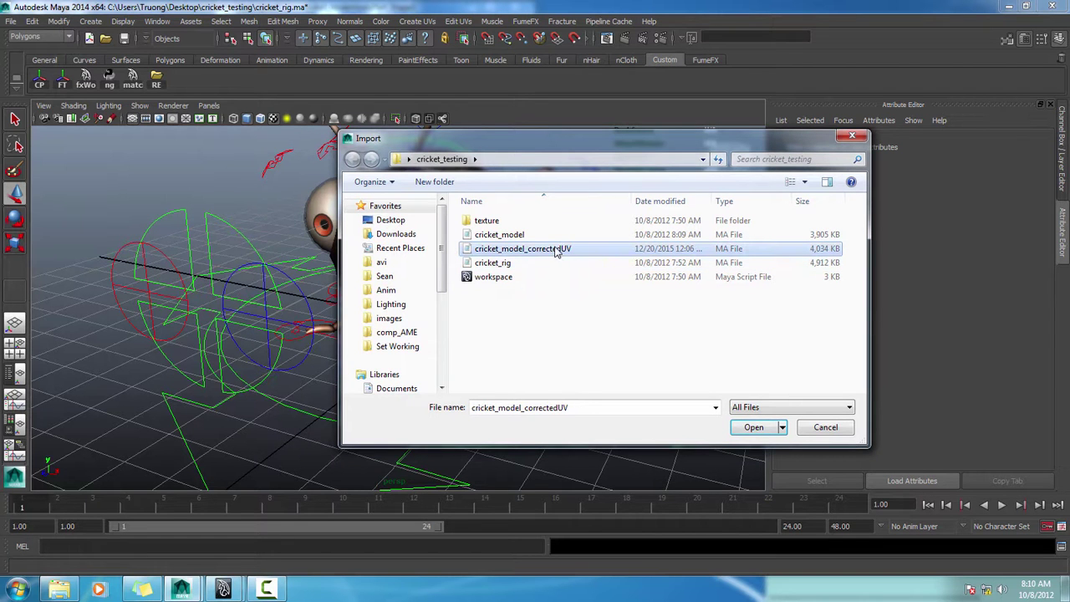
click(858, 138)
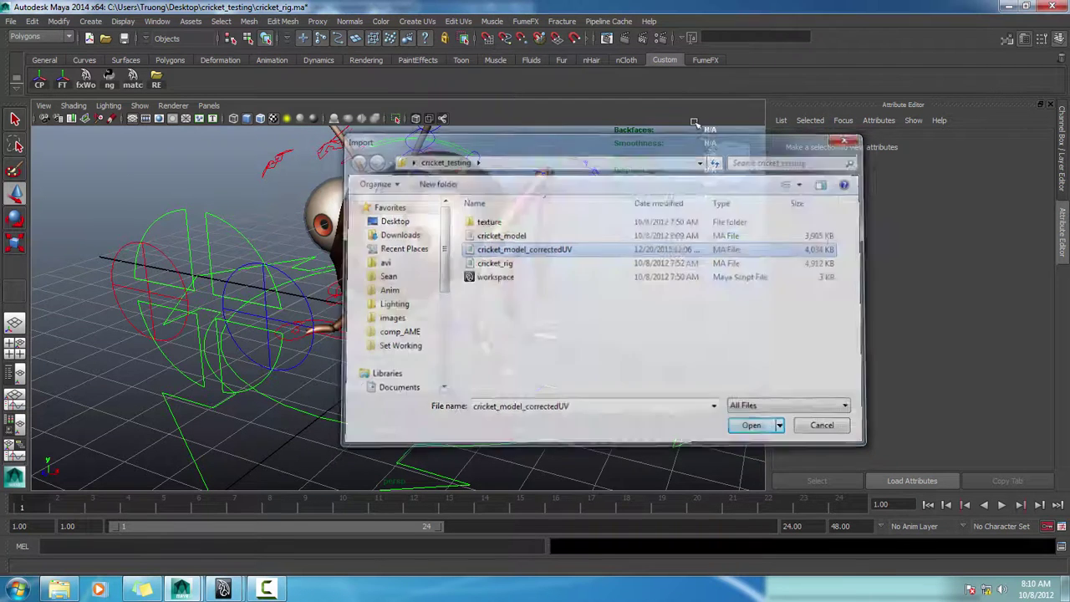
- Create a reference to the cricket_model_correctedUV file in the rig scene
click(14, 24)
click(54, 239)
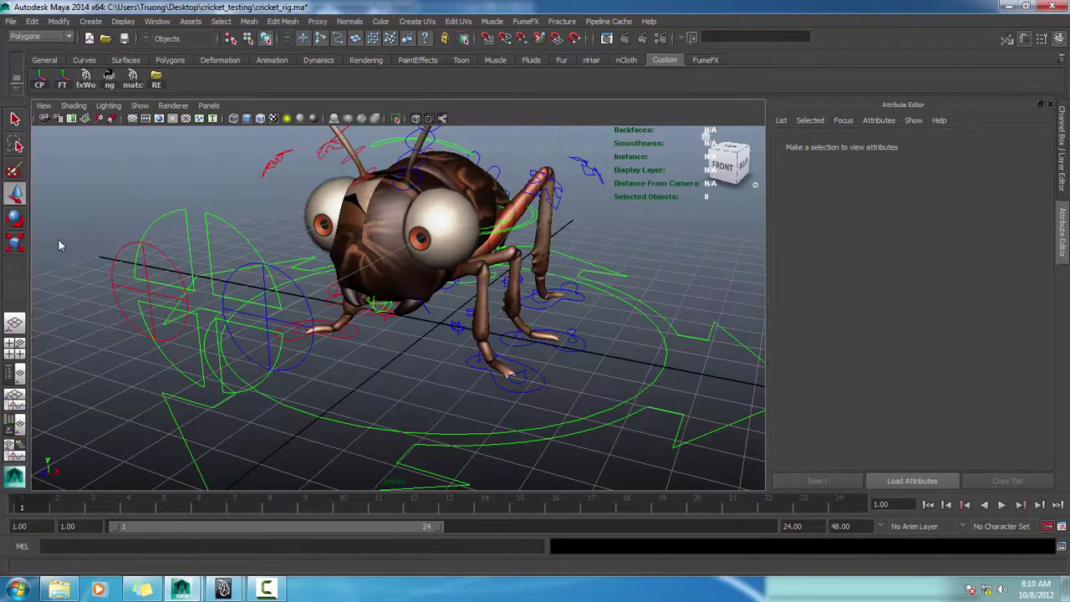
double_click(568, 250)
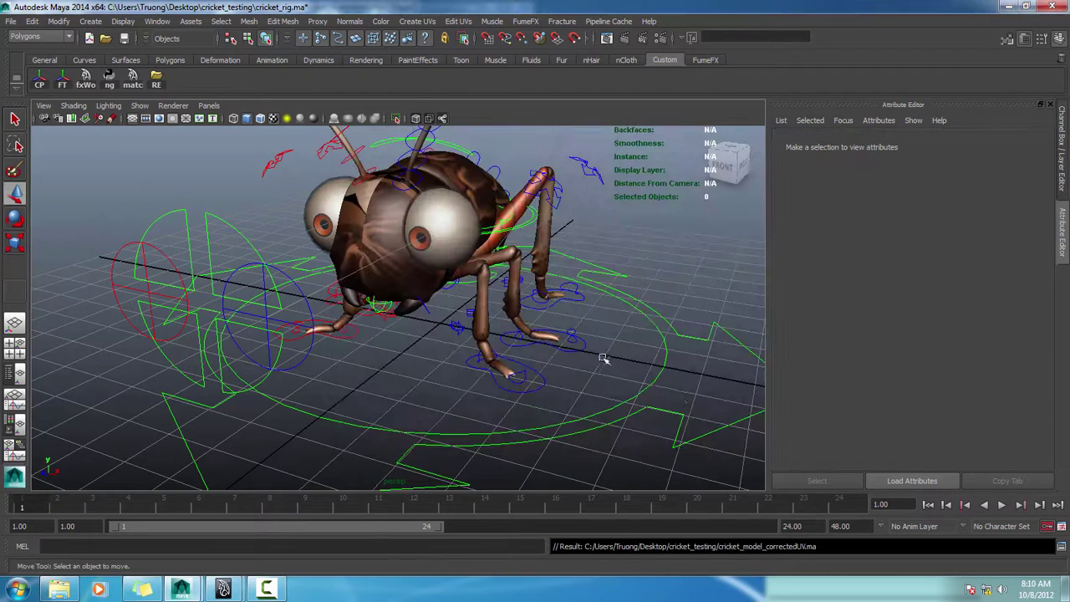
- Show the Outliner beside the perspective view and move the referenced corrected model about 5.23 units in X, clear of the rigged cricket
click(20, 376)
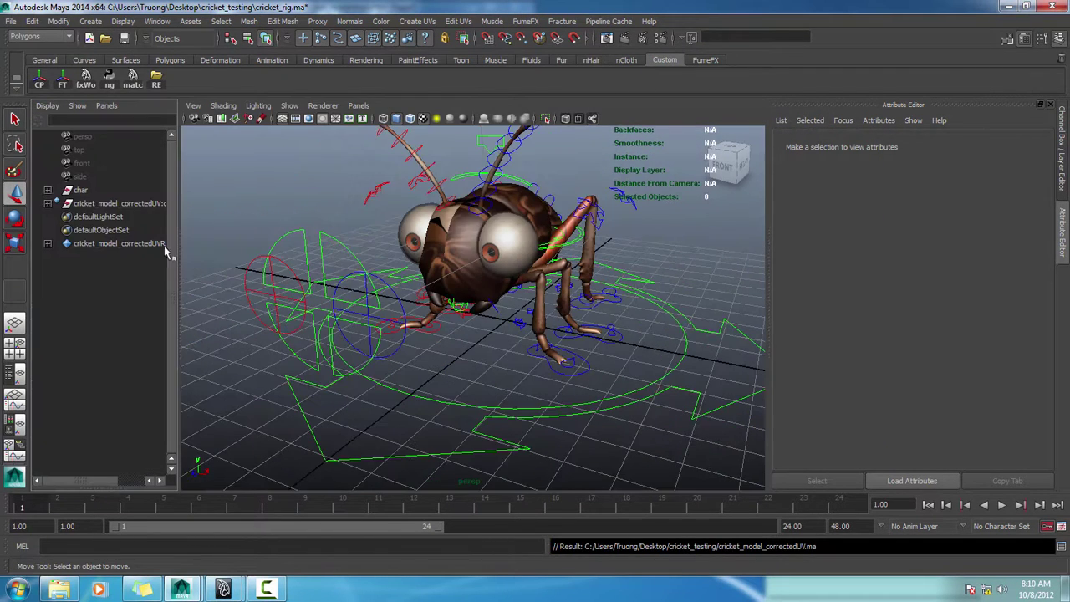
click(87, 208)
alt+drag(485, 320, 519, 355)
drag(540, 233, 735, 310)
alt+drag(521, 377, 623, 449)
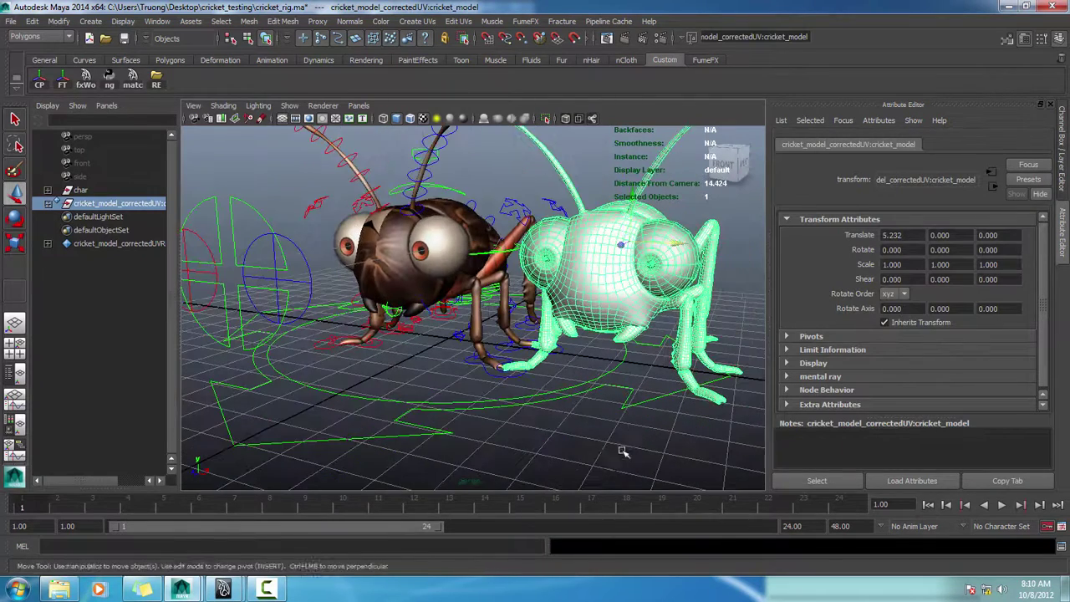
click(579, 390)
- Open the UV Texture Editor and compare the UV shells of the rigged head and the corrected head
click(165, 24)
click(1065, 163)
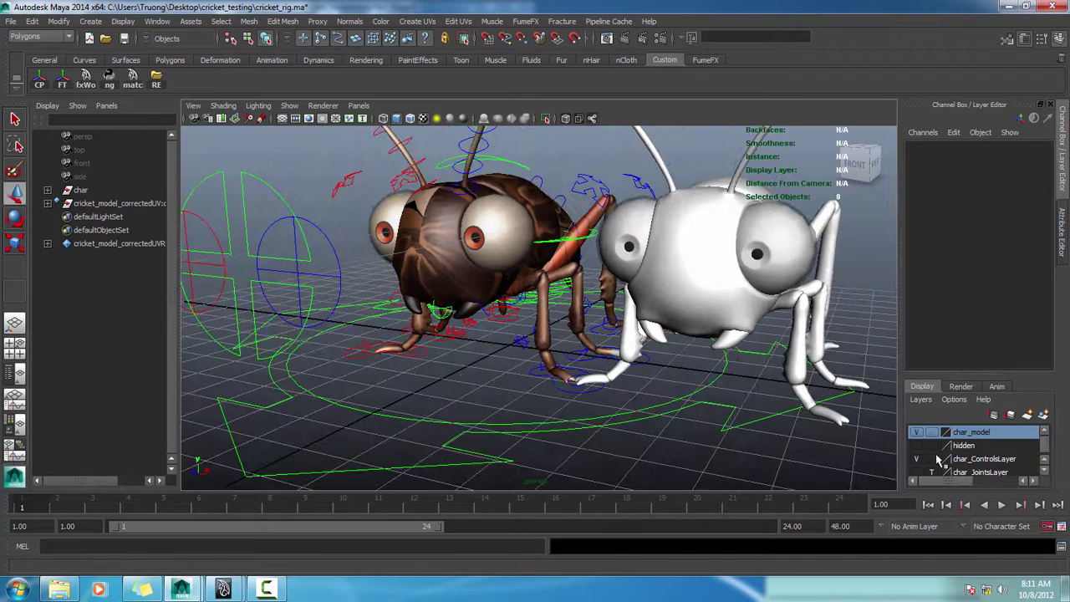
click(154, 22)
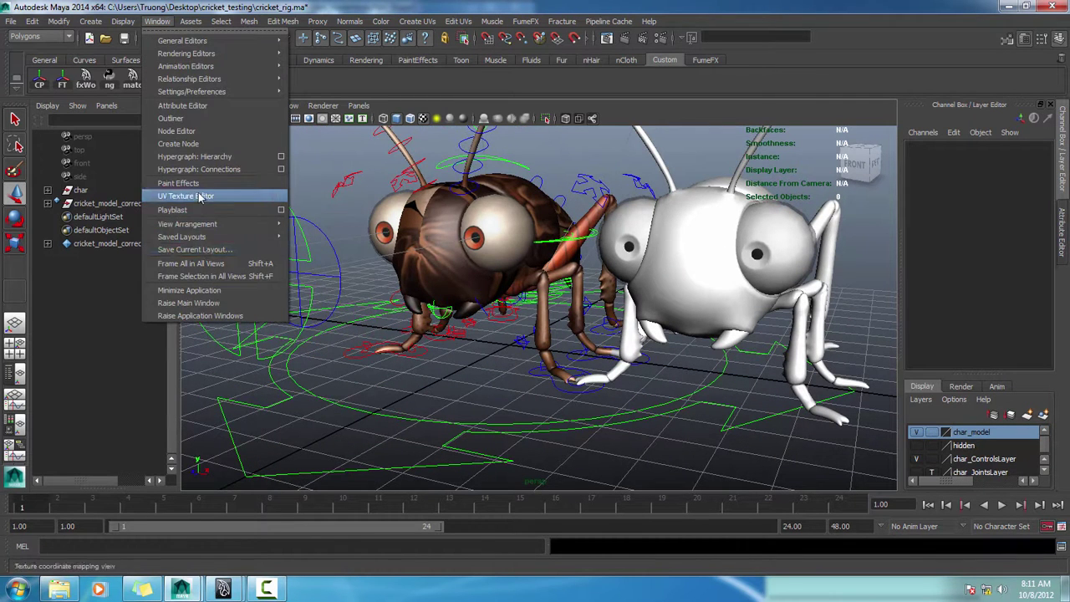
click(251, 197)
drag(545, 66, 243, 274)
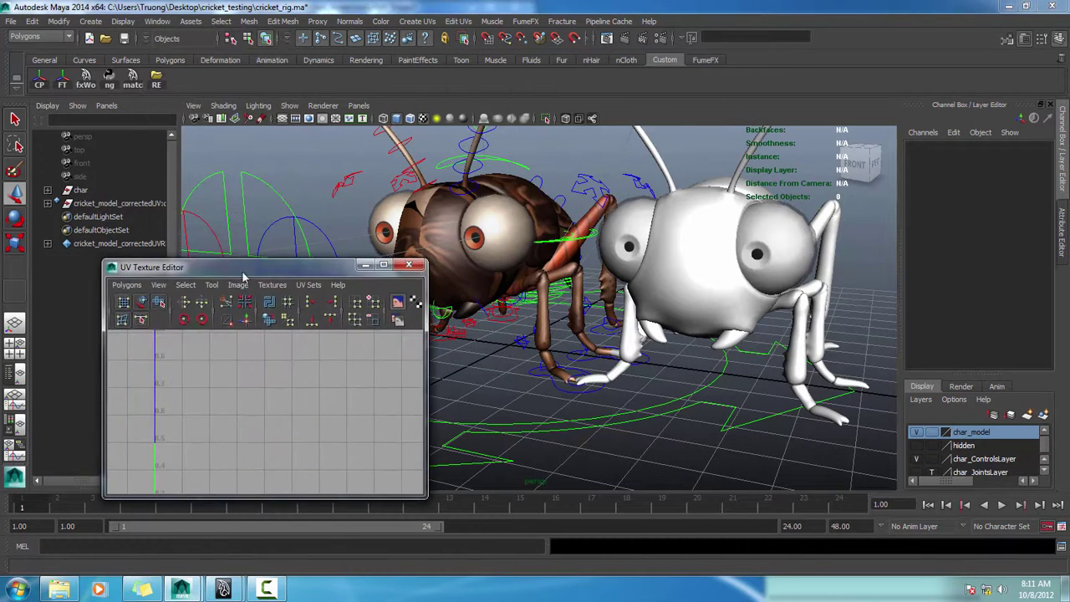
click(473, 284)
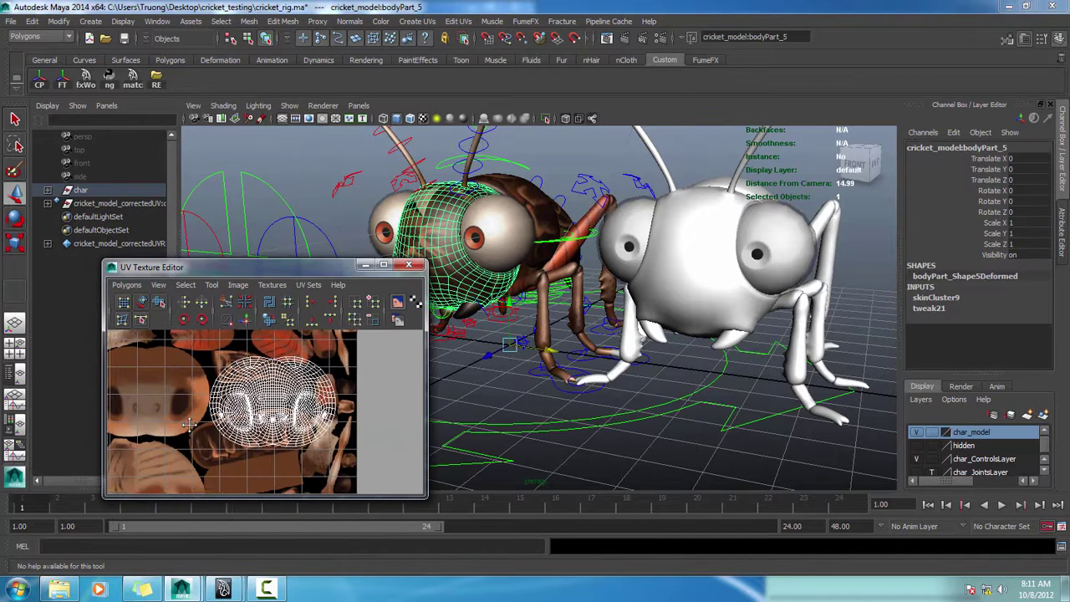
click(710, 289)
alt+middle_drag(276, 443, 393, 481)
scroll(334, 451, up, 1)
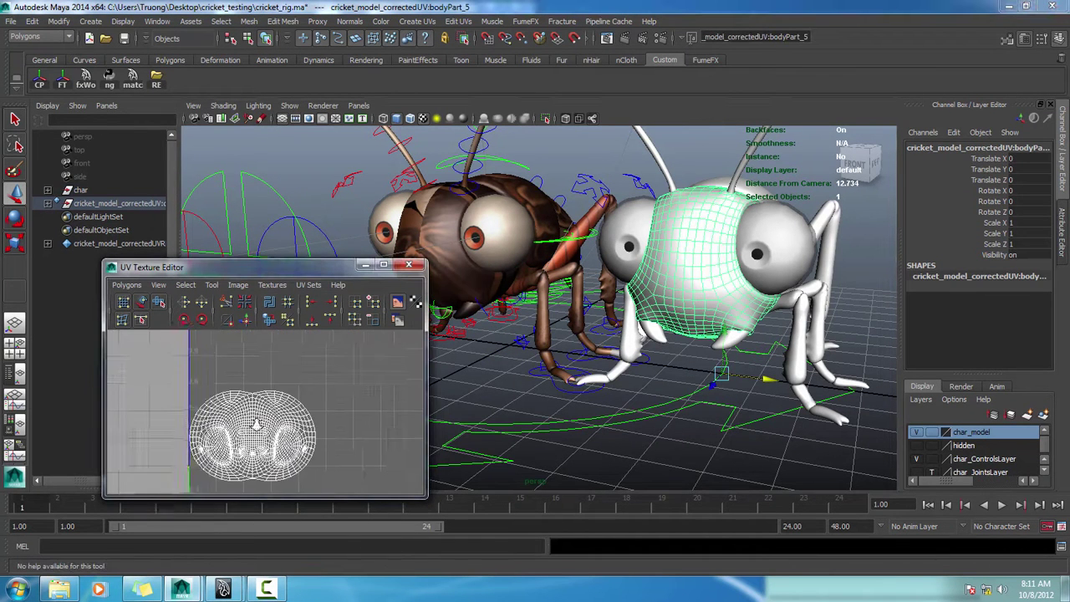
alt+middle_drag(269, 453, 269, 423)
alt+middle_drag(329, 398, 300, 419)
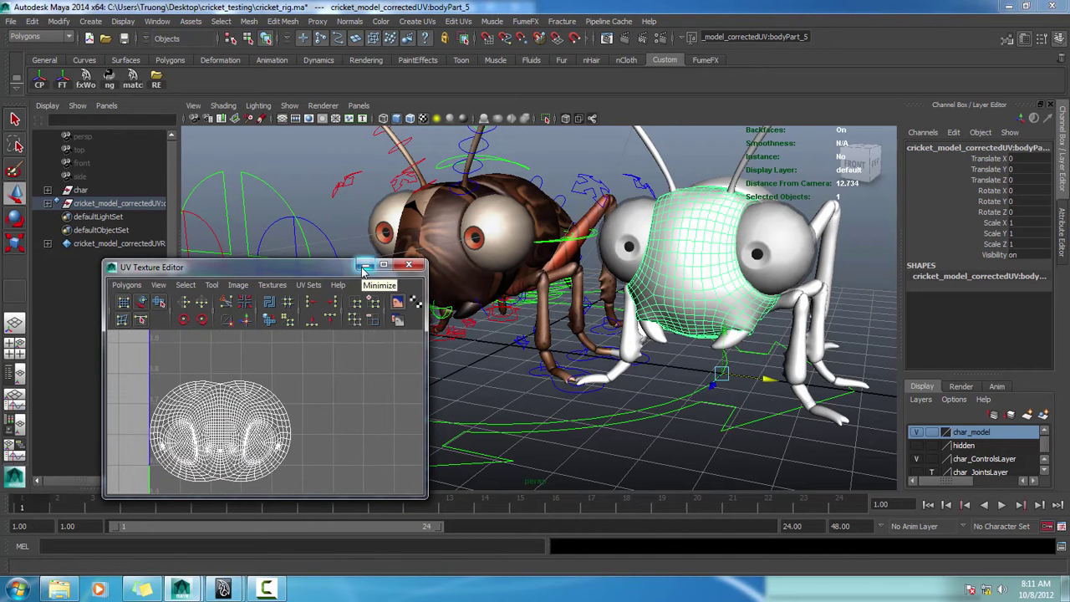
drag(336, 269, 333, 342)
- Transfer all UV sets from the corrected head to the rigged head with Transfer Attributes, using Topology as sample space
alt+drag(647, 359, 595, 334)
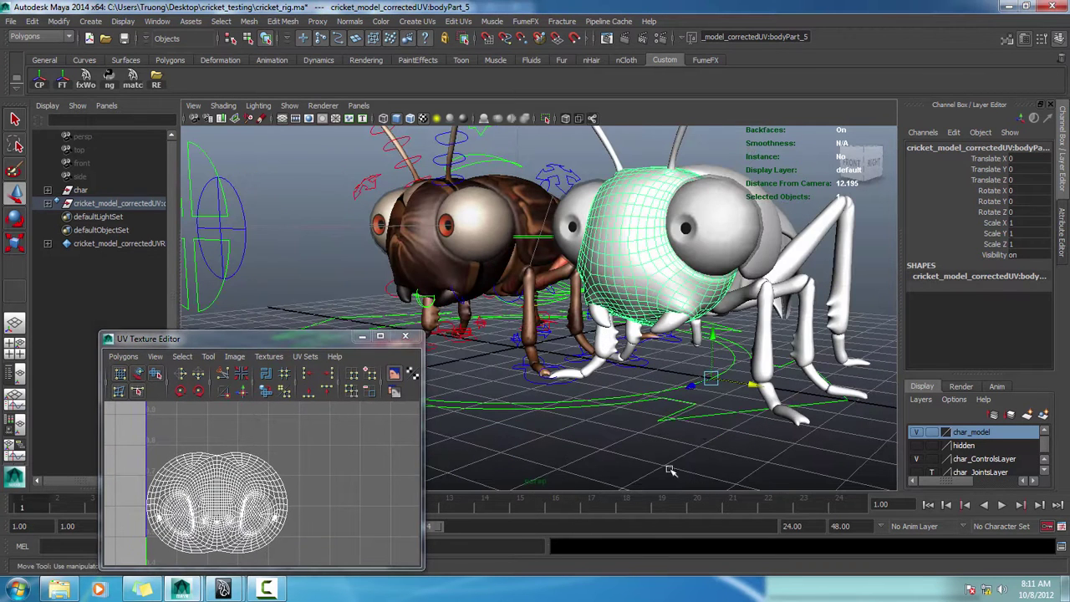
shift+click(450, 266)
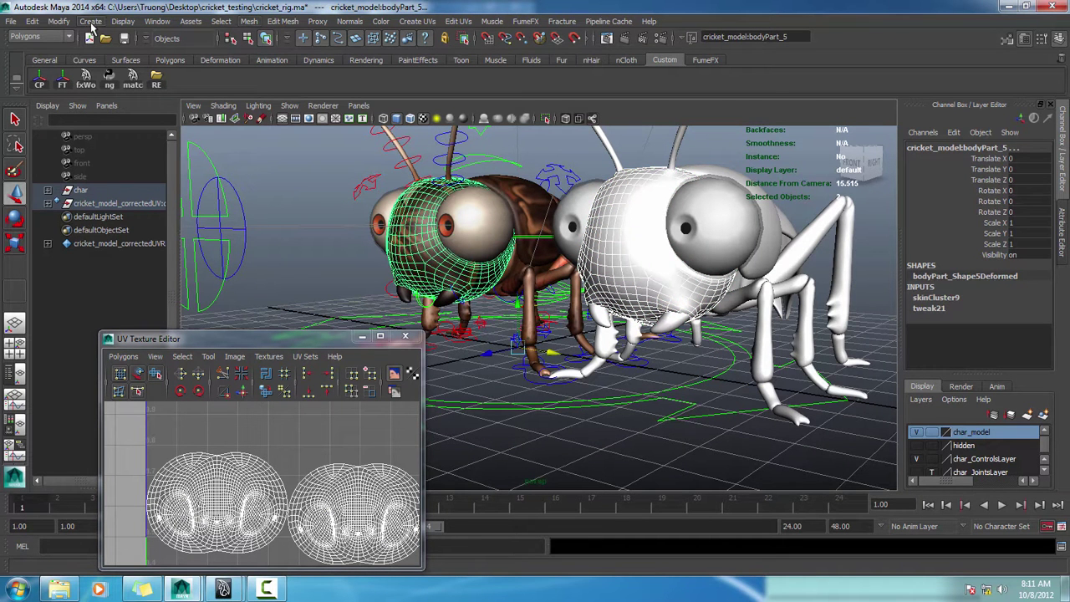
click(43, 36)
click(38, 58)
click(248, 22)
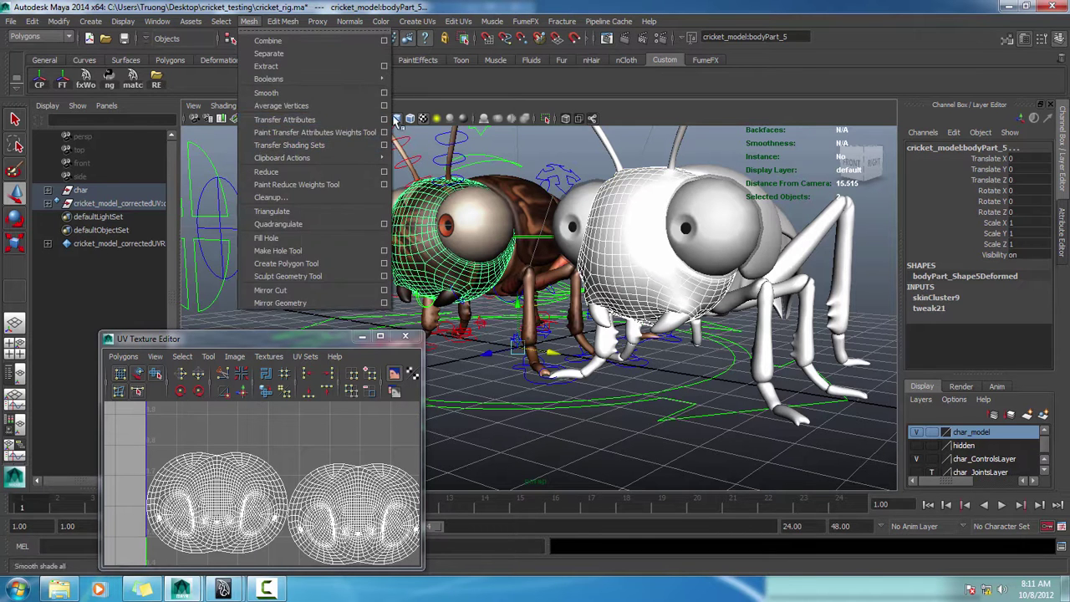
click(385, 119)
drag(283, 104, 410, 89)
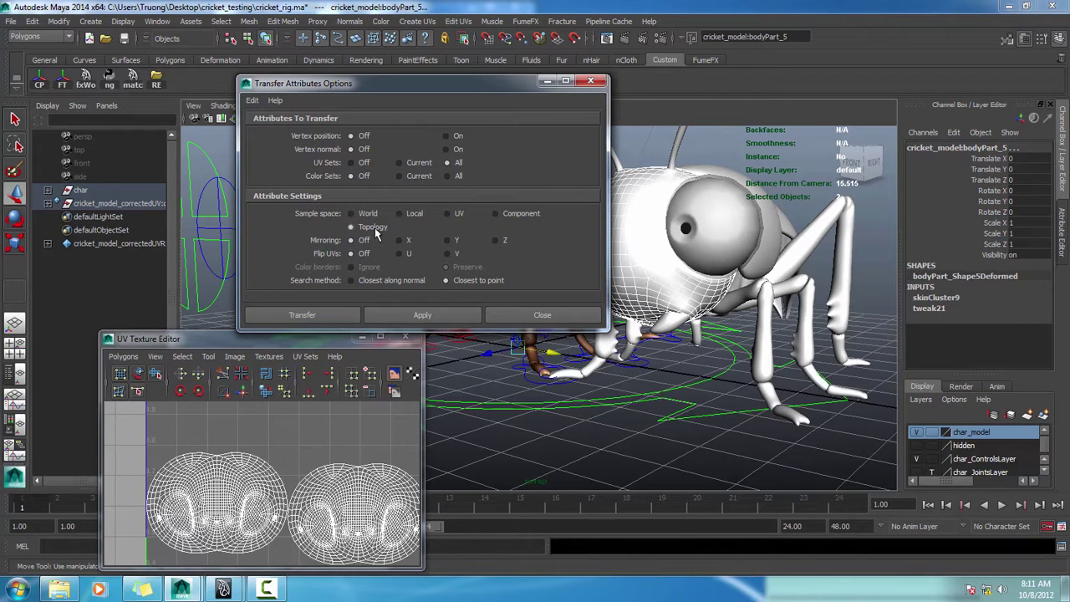
drag(440, 79, 452, 105)
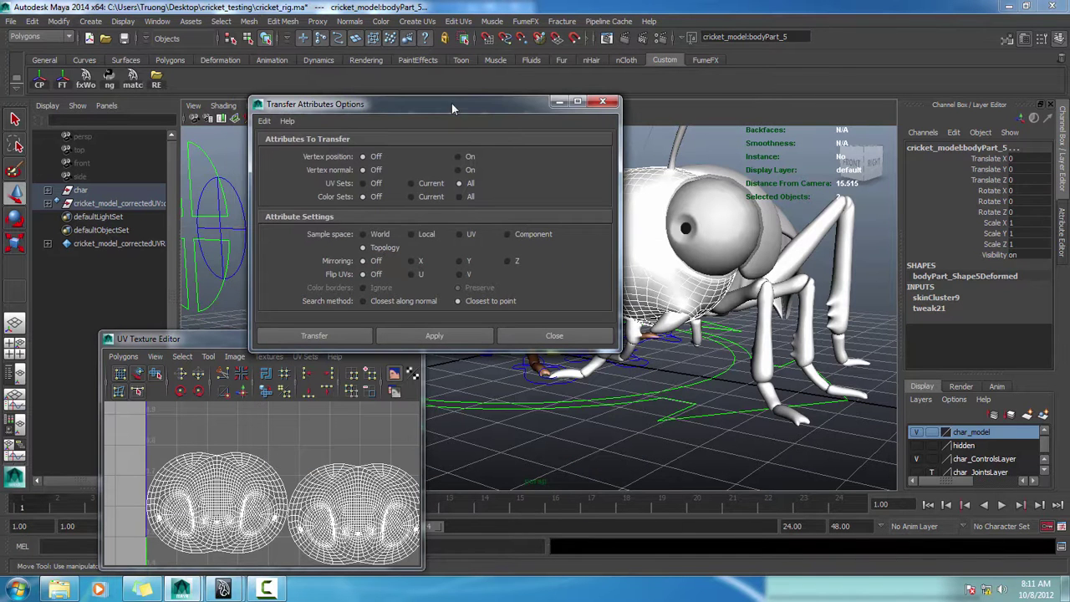
click(339, 336)
alt+drag(513, 359, 712, 471)
click(667, 458)
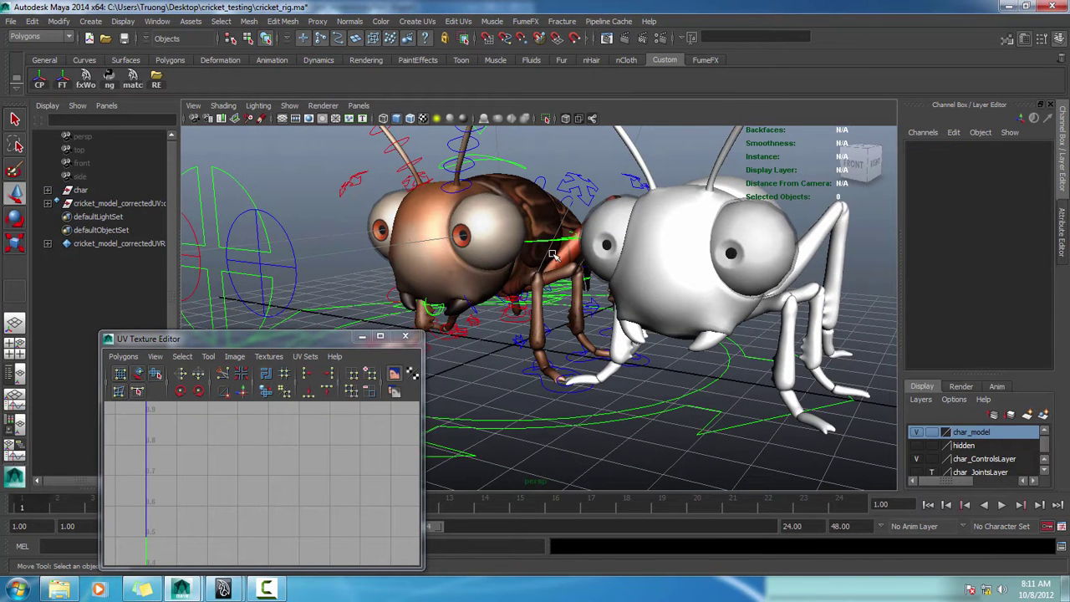
- Select the corrected head and remove the cricket_model_correctedUV reference from the scene through the Reference Editor
click(679, 229)
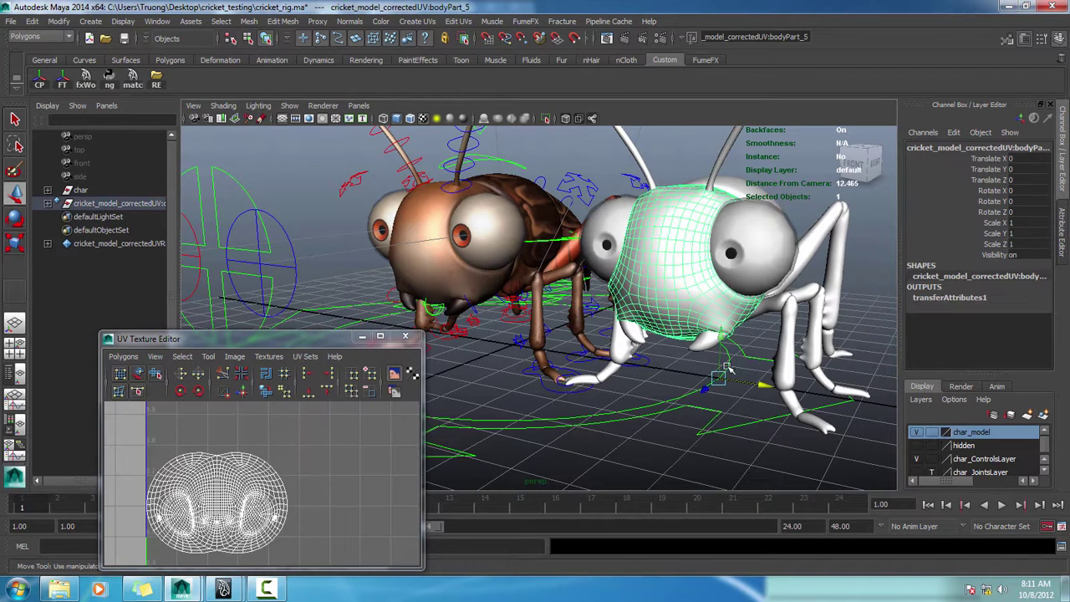
click(11, 21)
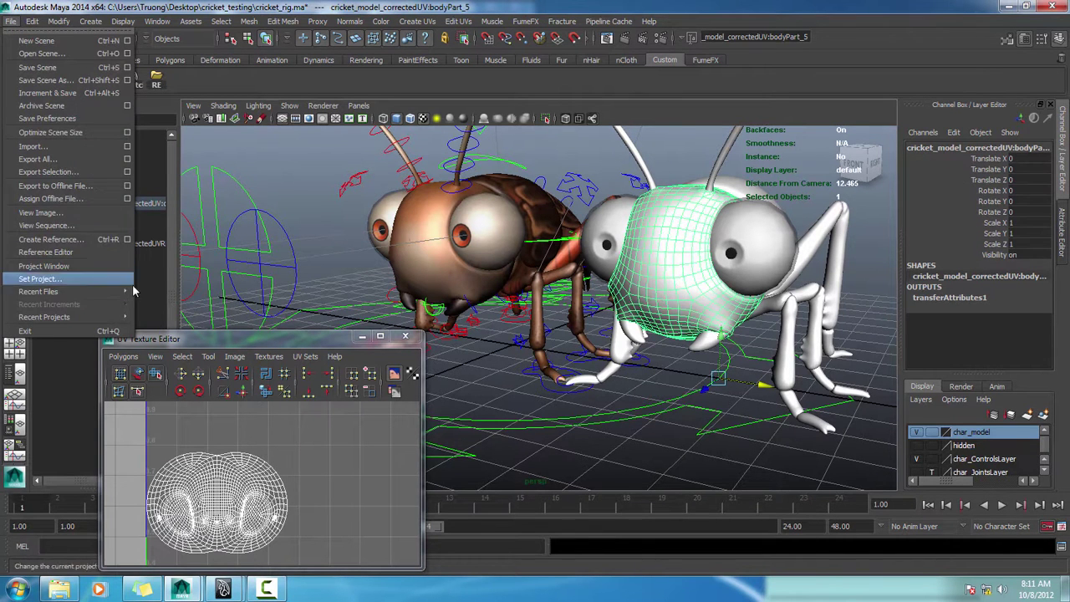
click(46, 251)
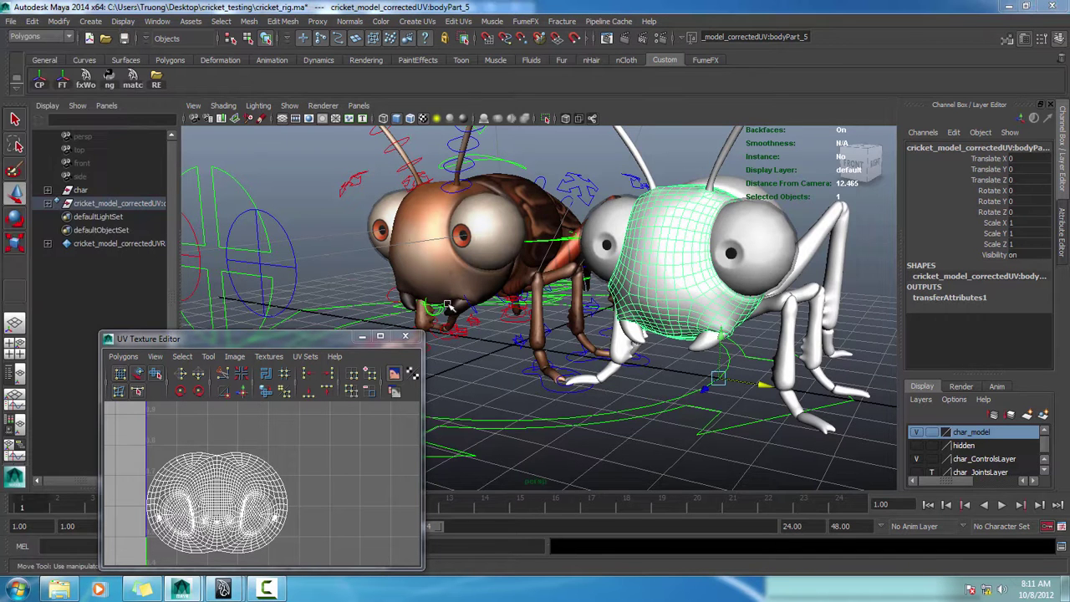
click(648, 266)
drag(647, 128, 756, 248)
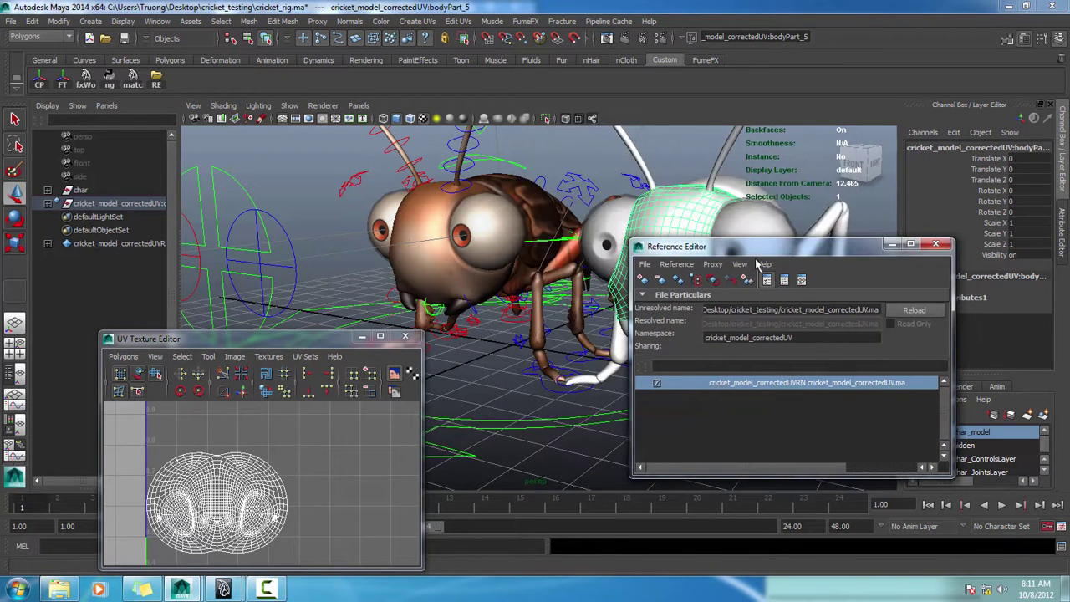
click(661, 283)
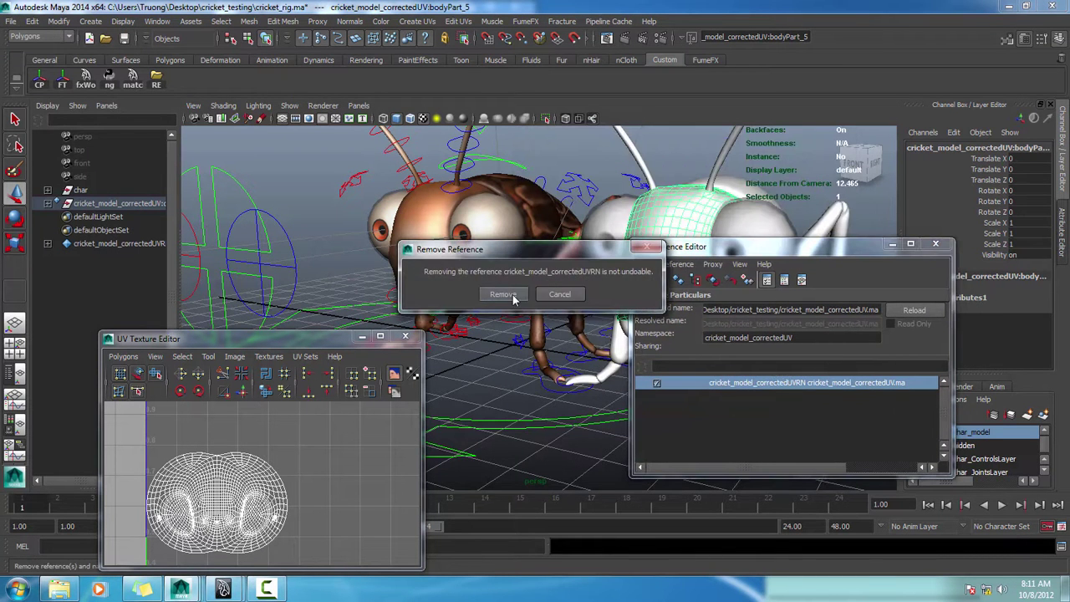
click(505, 295)
- Examine the rigged head's UV shell and texture with the reference removed, and minimize the Reference Editor
click(430, 223)
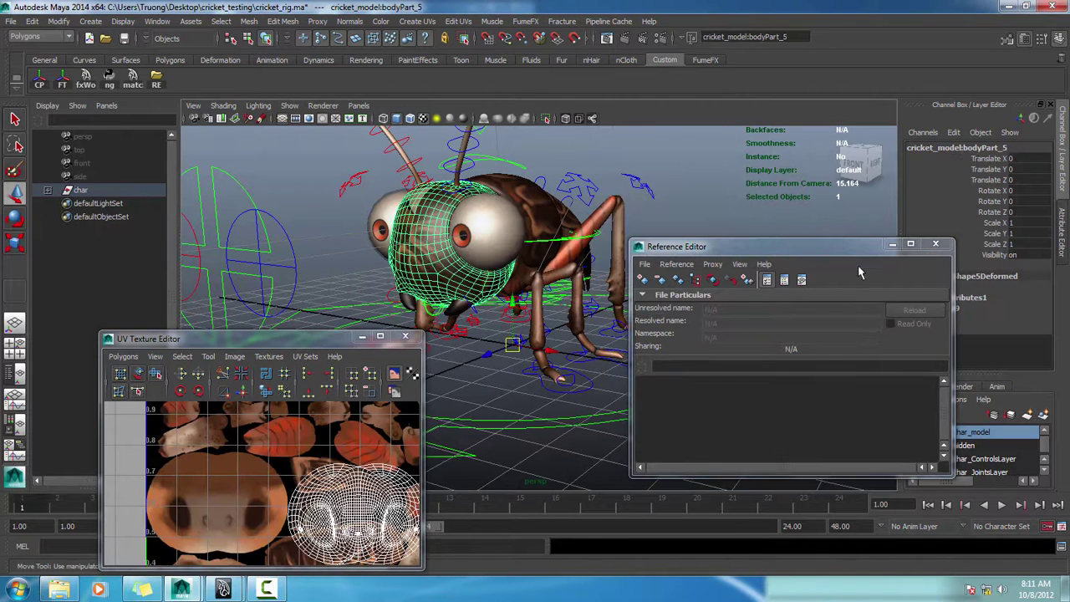
click(891, 244)
click(740, 359)
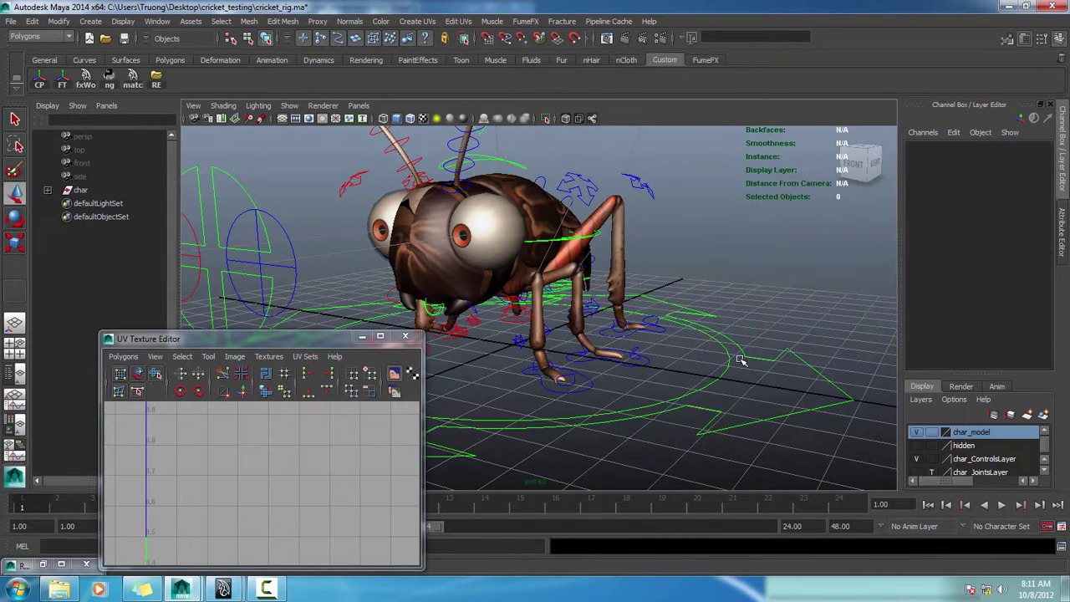
alt+drag(631, 289, 535, 276)
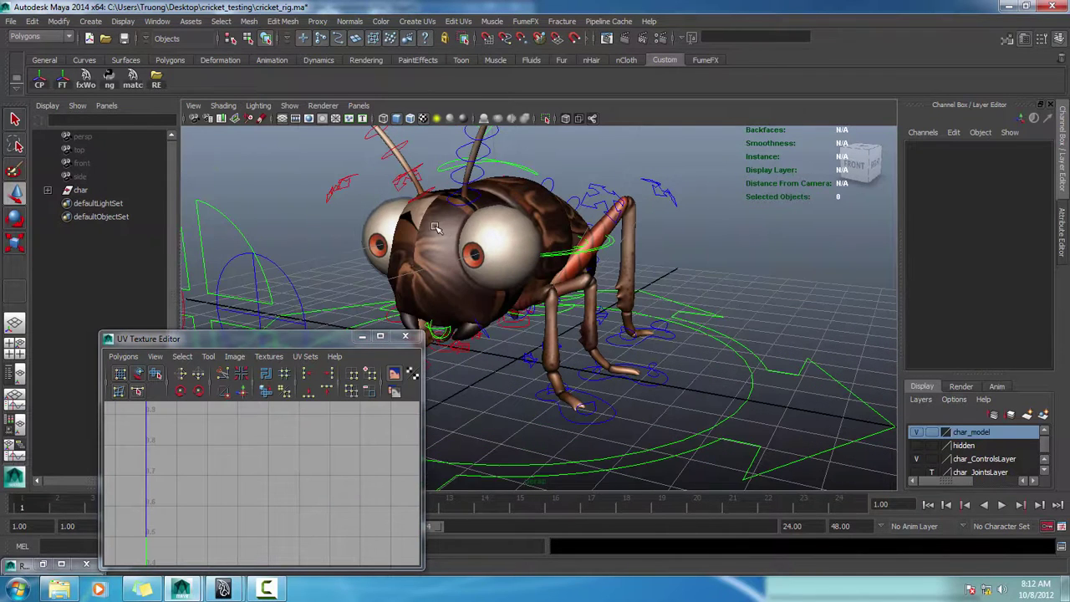
- Reference cricket_model_correctedUV into the rig scene again and select its top model group in the Outliner
click(11, 21)
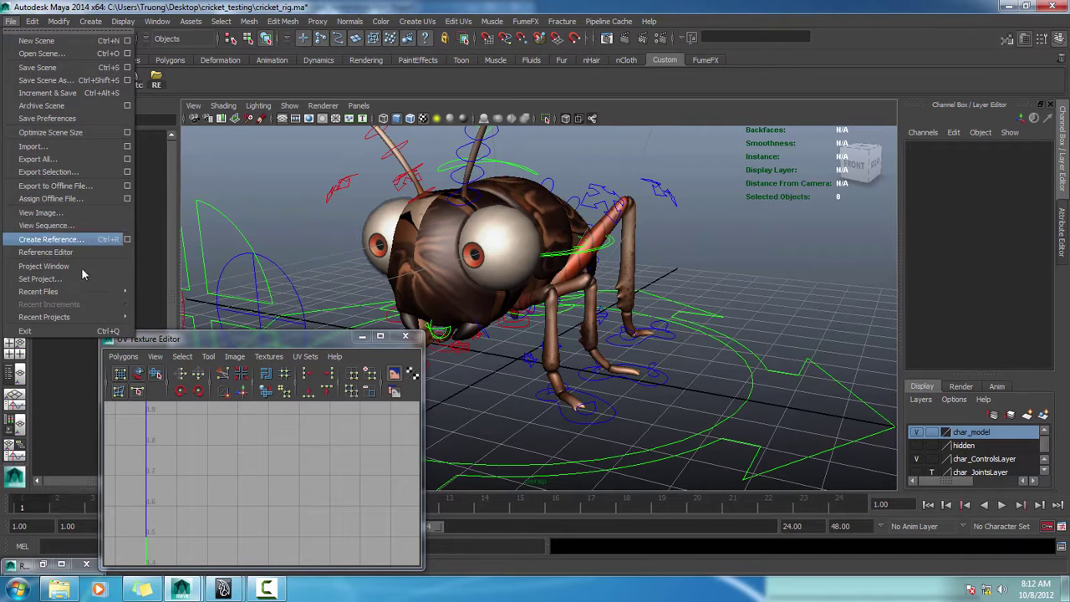
drag(514, 151, 694, 164)
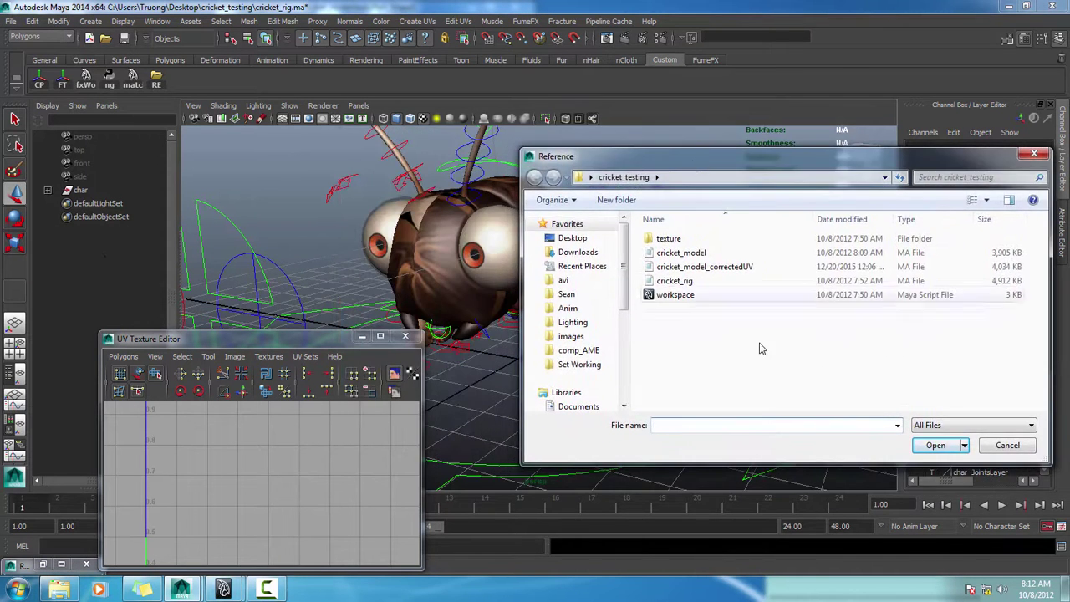
double_click(717, 268)
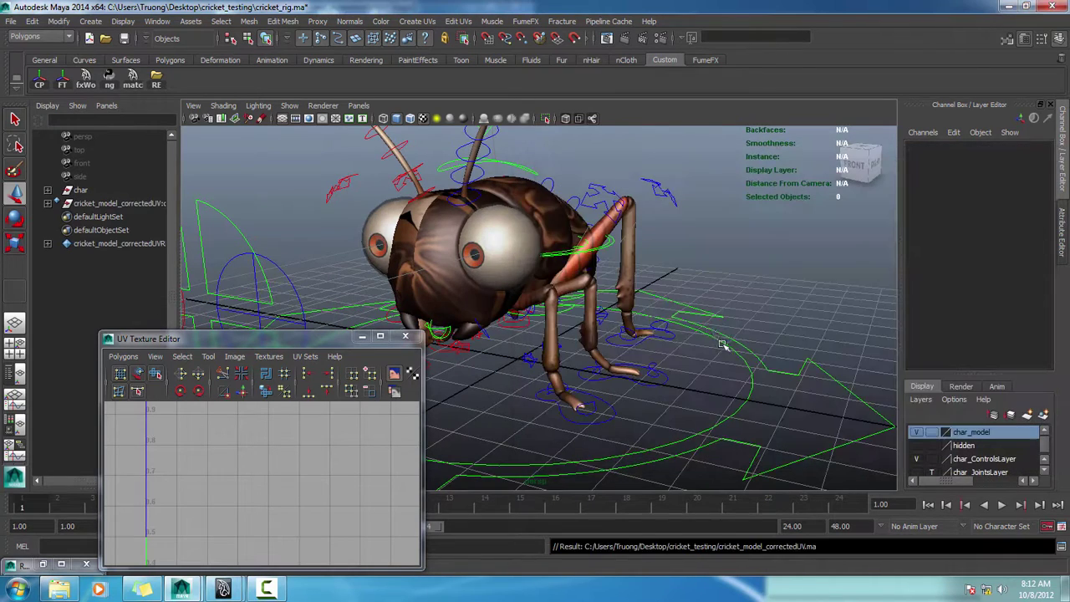
click(143, 203)
alt+drag(585, 275, 621, 251)
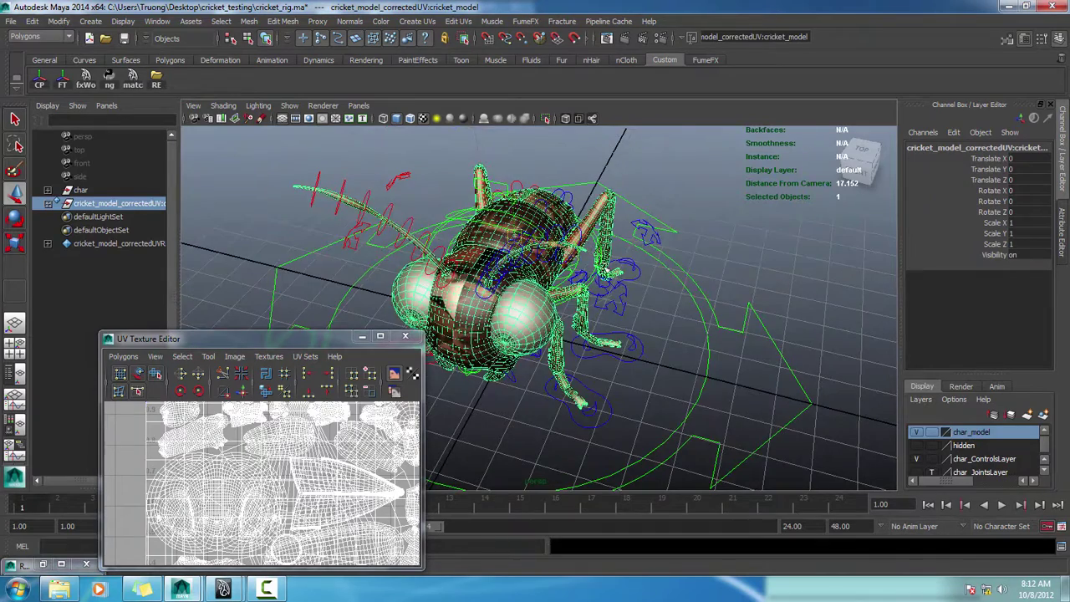
- Move the corrected cricket model about 4.47 units along X, beside the rigged cricket
drag(542, 266, 740, 314)
alt+drag(577, 401, 568, 363)
alt+right_drag(518, 380, 603, 408)
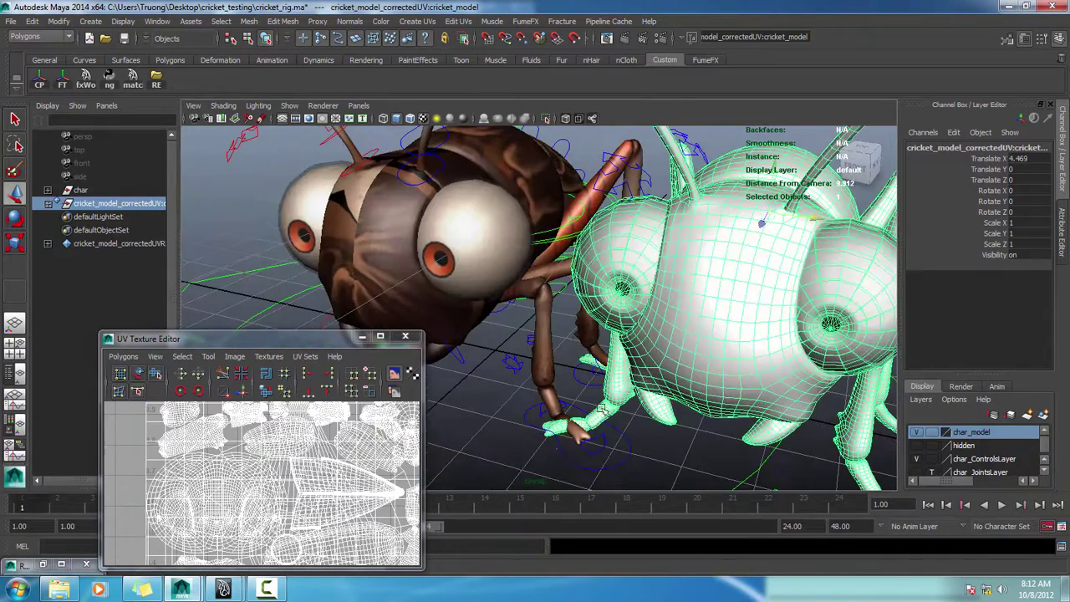
- Transfer the UVs from the corrected head to the rigged head with Transfer Attributes
click(510, 447)
click(709, 327)
shift+click(393, 274)
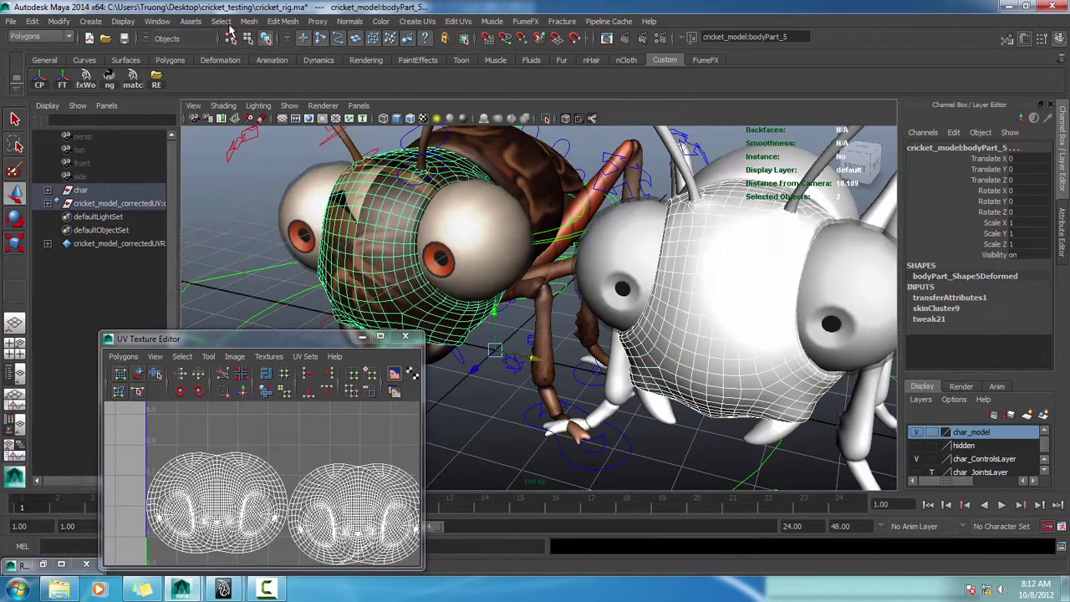
click(248, 21)
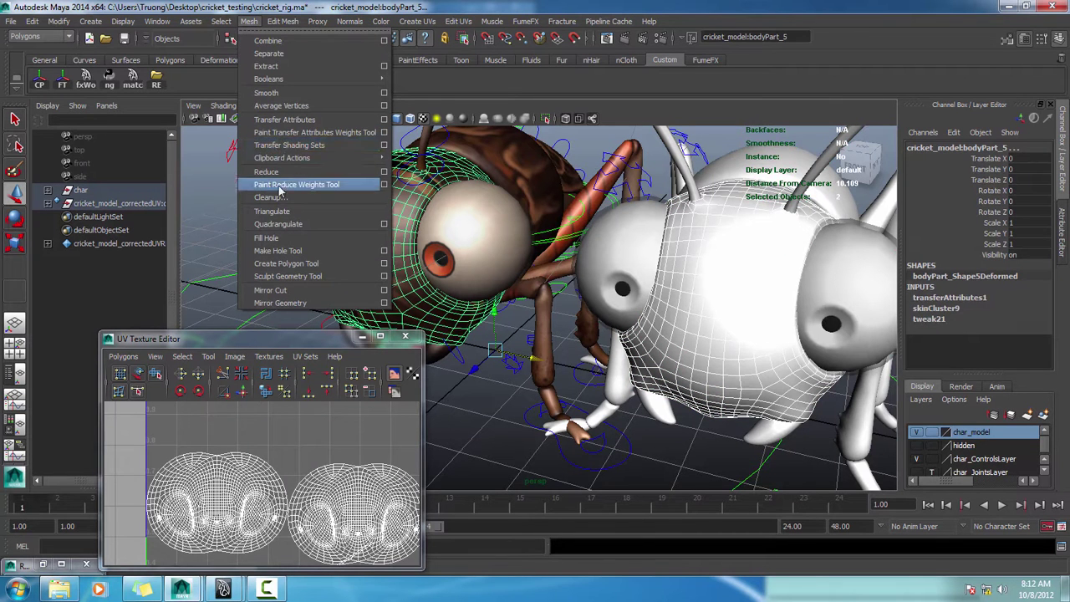
click(287, 120)
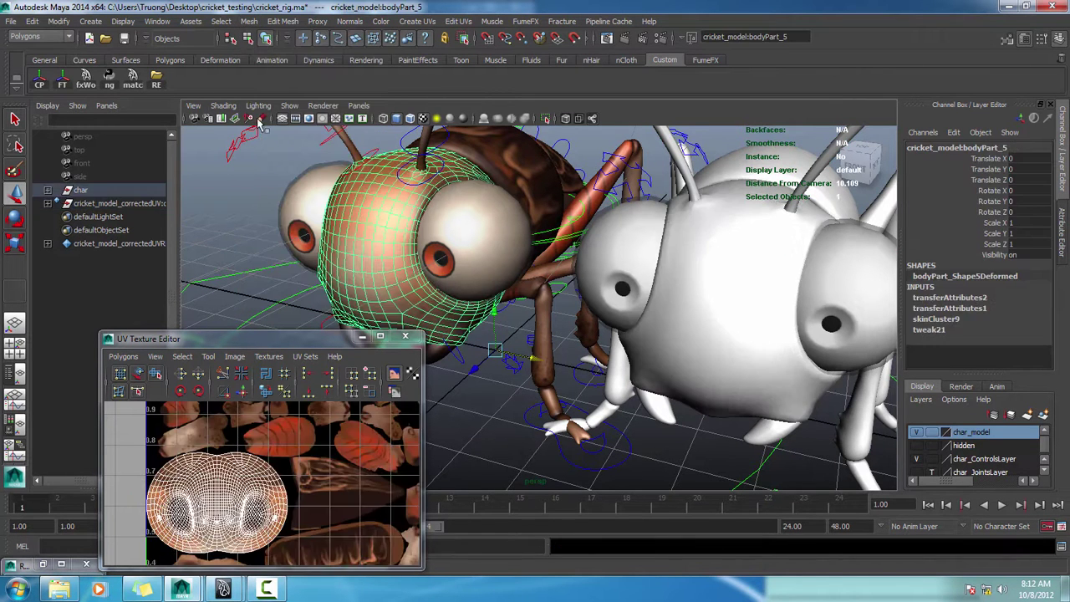
- Try deleting the construction history on the rigged head by type
click(32, 20)
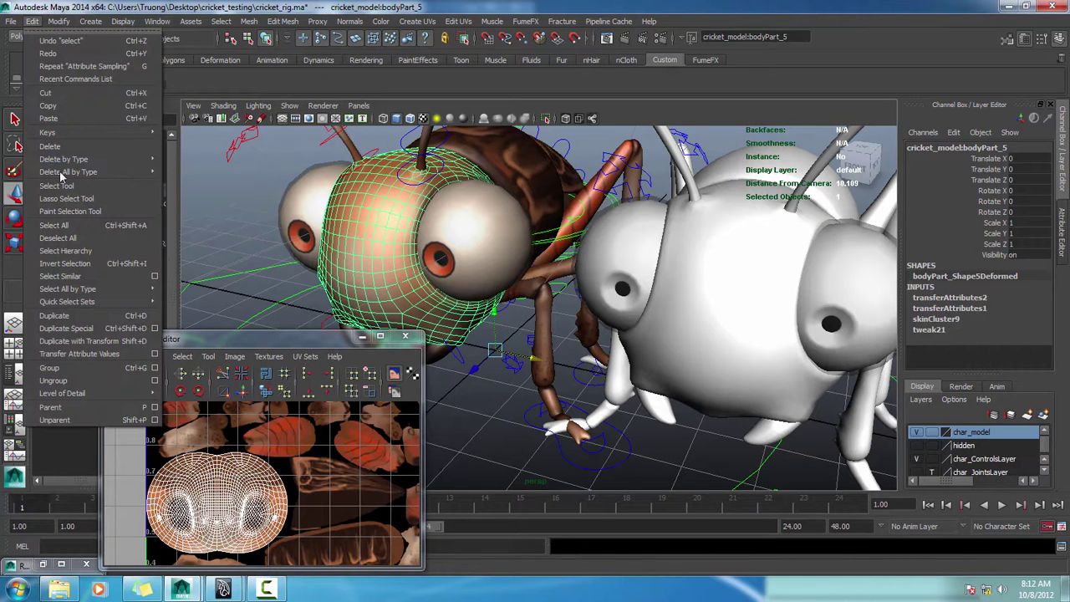
mouse_move(125, 159)
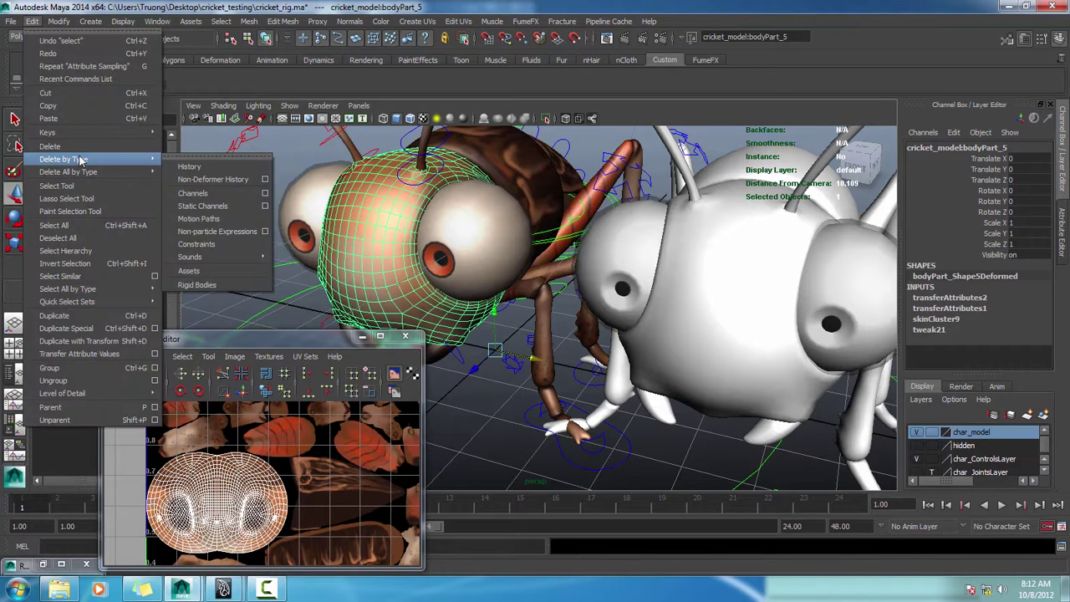
click(226, 172)
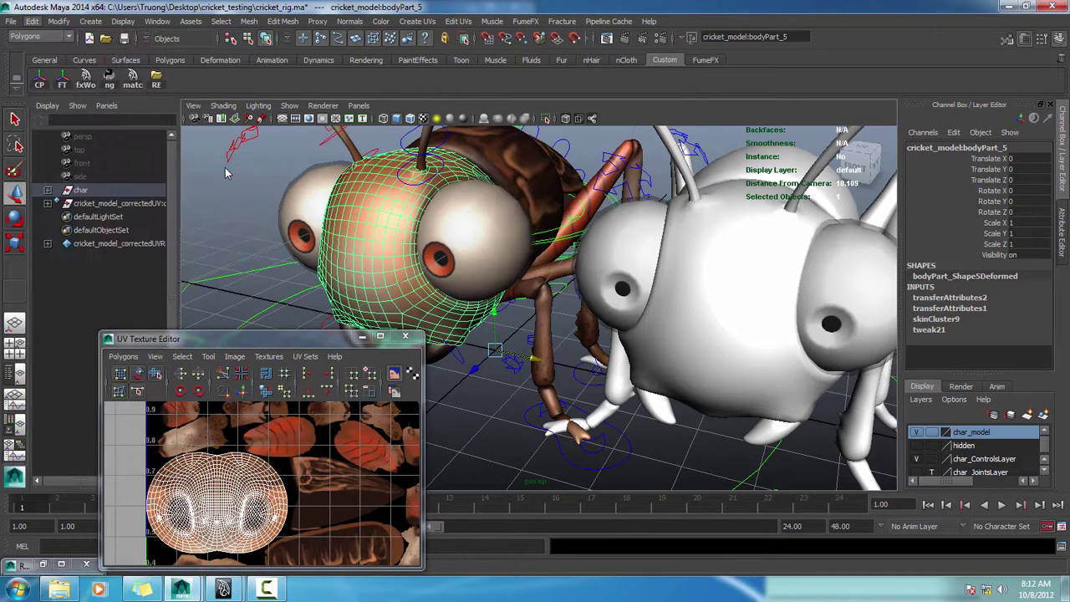
- Test the rig by moving the main control, and undo the move
scroll(526, 377, down, 5)
click(529, 457)
drag(514, 333, 565, 393)
key(ctrl+z)
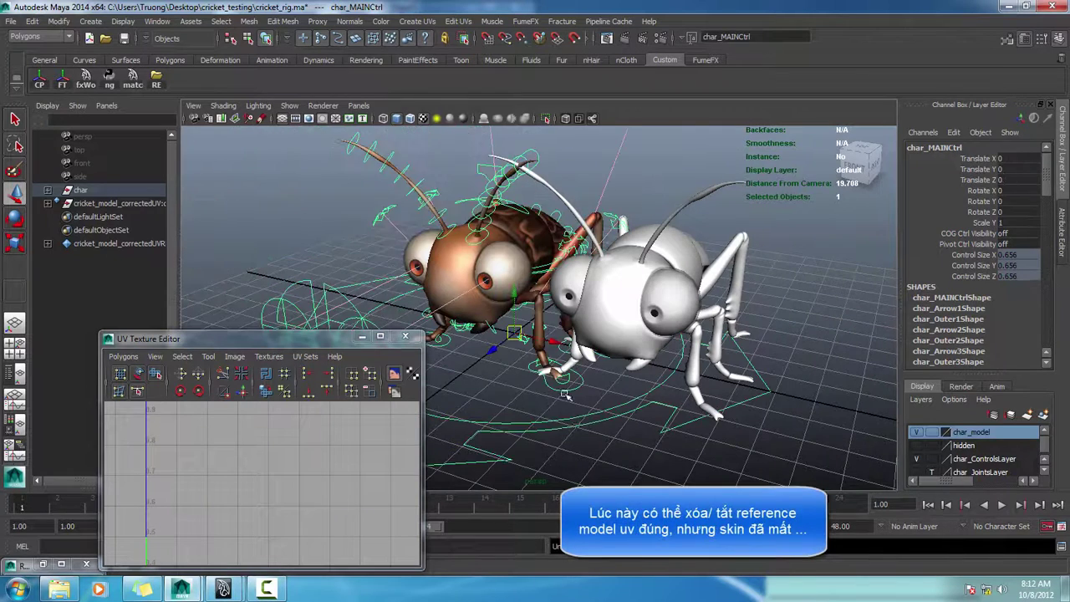
click(498, 380)
scroll(493, 373, up, 3)
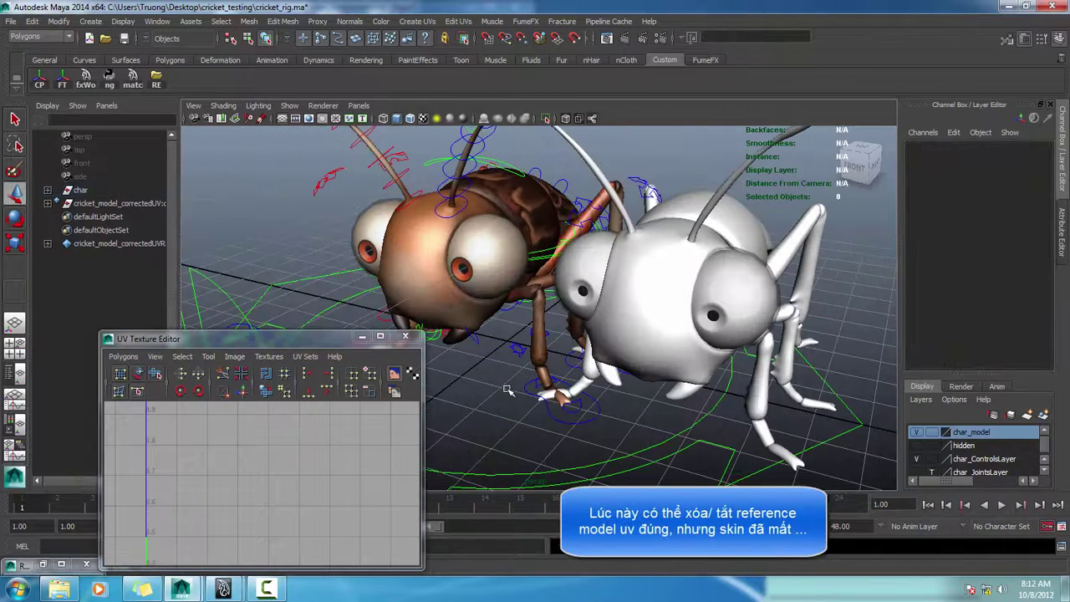
- Undo the recent changes to the rigged head
key(ctrl+z)
key(ctrl+z)
key(ctrl+z)
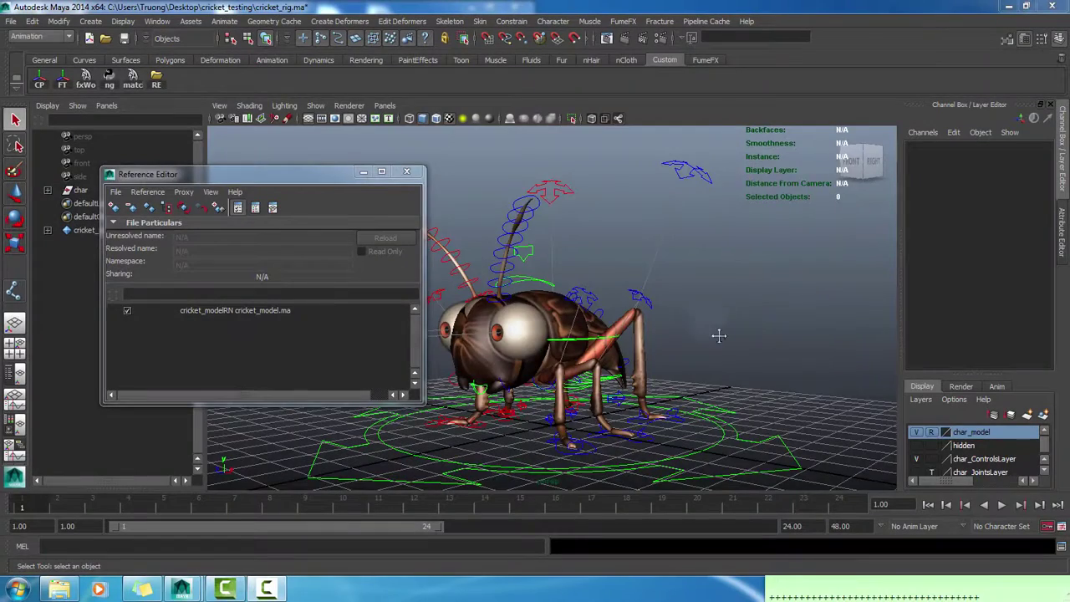
- Import the objects from the cricket_model reference into the rig scene and close the Reference Editor
alt+middle_drag(718, 336, 792, 338)
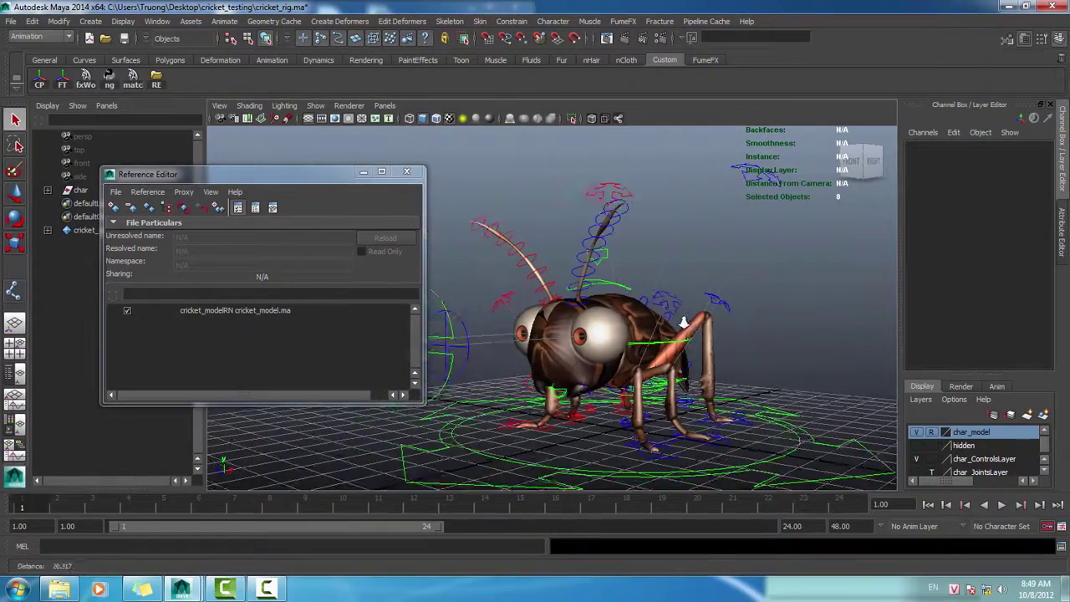
alt+right_drag(792, 338, 809, 341)
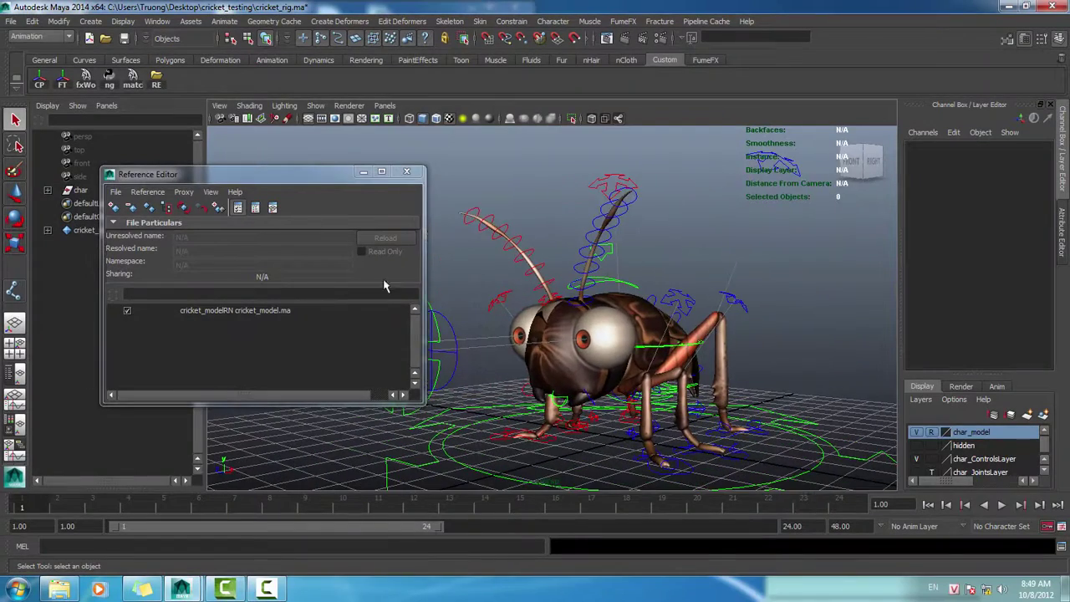
click(269, 312)
click(147, 191)
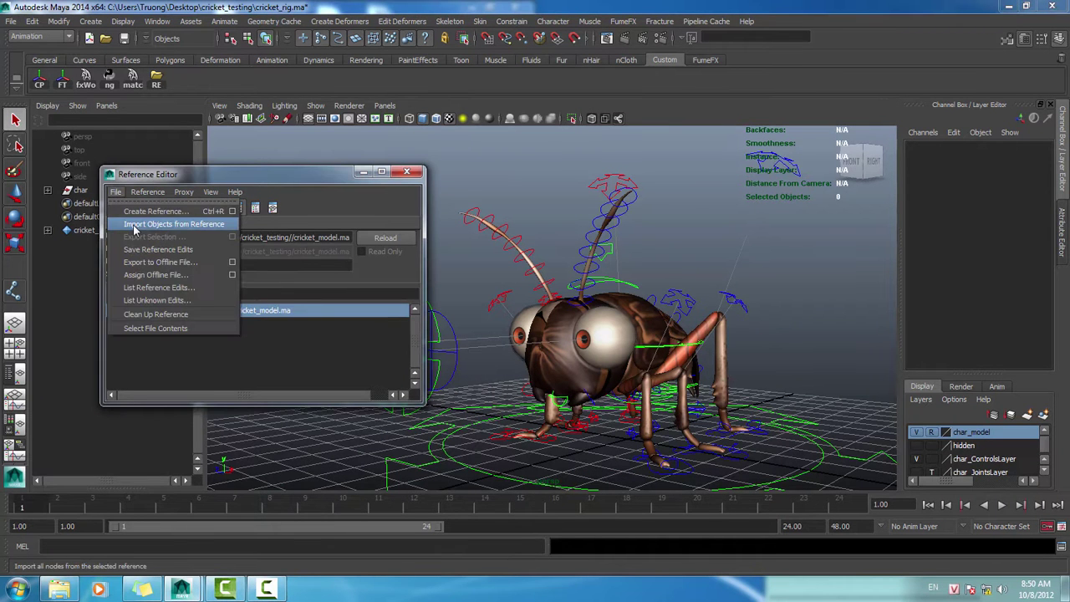
click(158, 234)
drag(320, 188, 254, 264)
click(339, 249)
- Move the rig's main control sideways along X, away from the grid's origin, and deselect it
alt+drag(498, 294, 725, 435)
key(w)
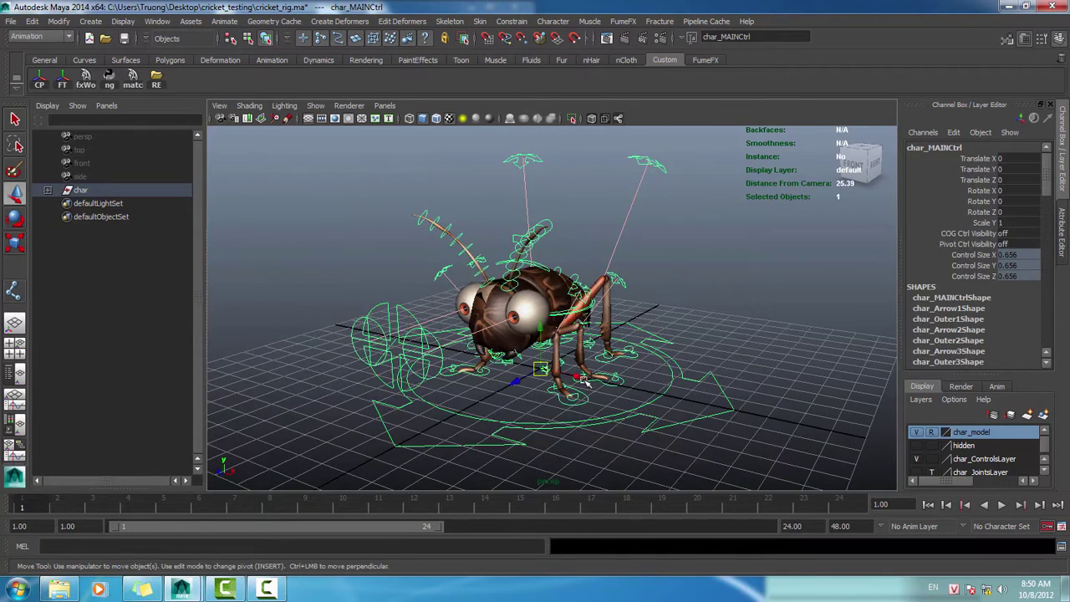
drag(558, 378, 412, 314)
click(601, 297)
alt+middle_drag(528, 303, 562, 319)
alt+right_drag(562, 318, 598, 327)
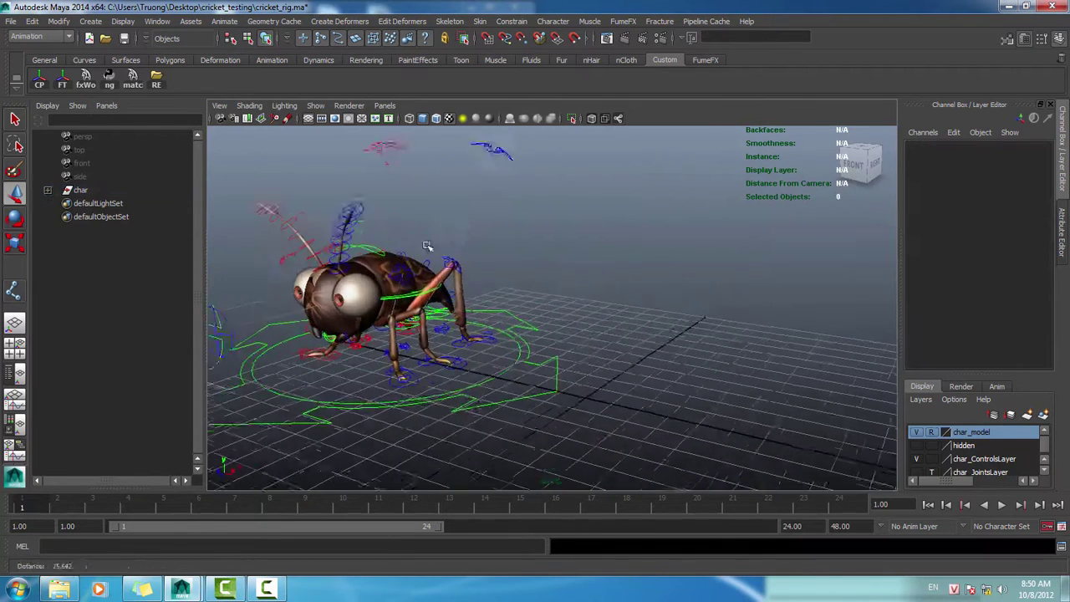
- Reference cricket_model_correctedUV into the rig scene and bring both crickets into view
click(12, 21)
click(71, 239)
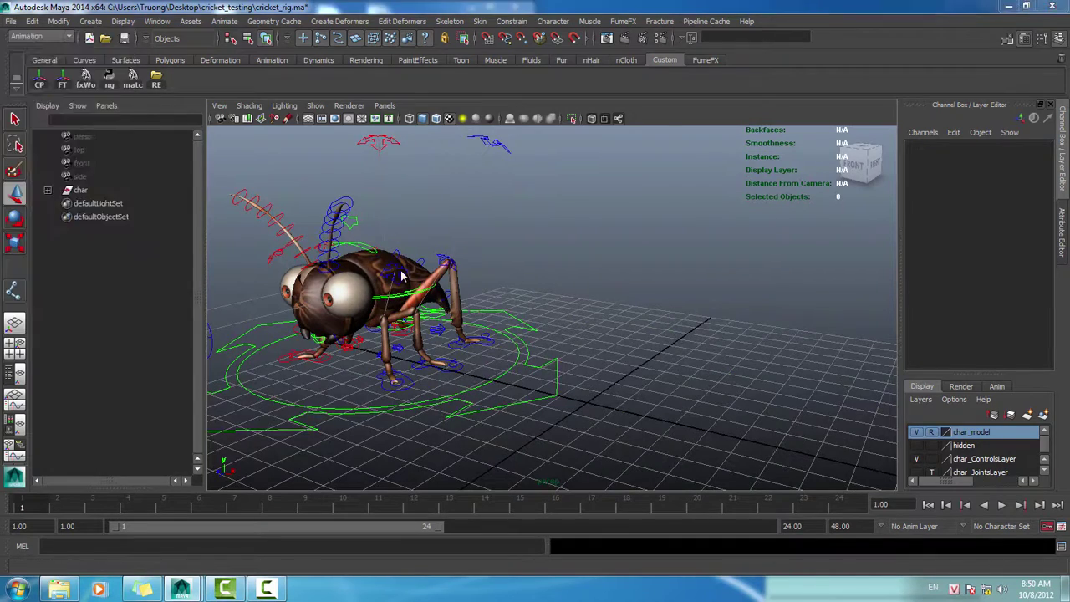
double_click(208, 120)
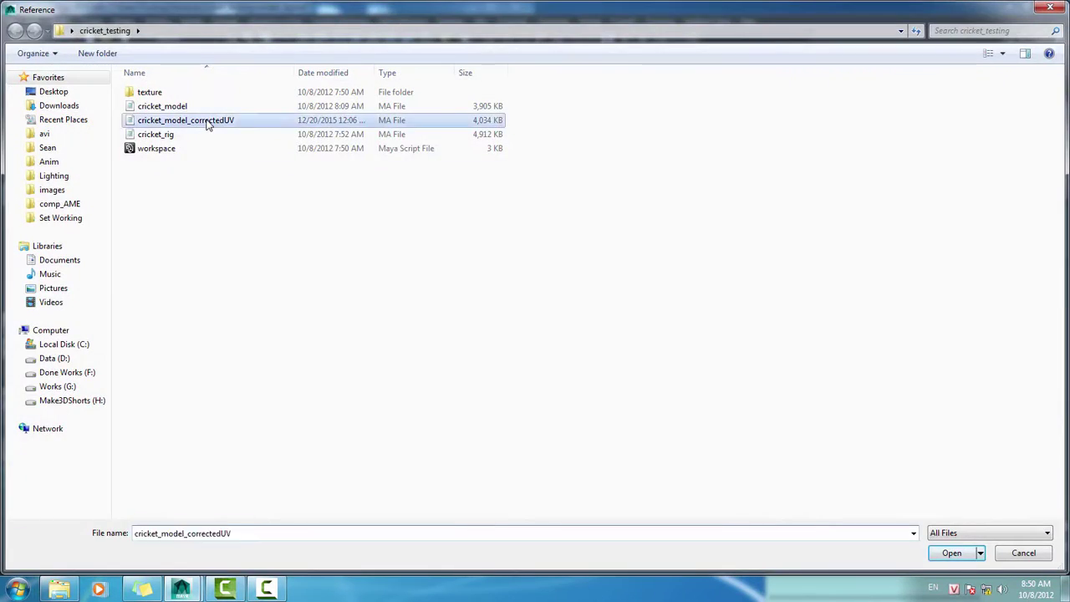
alt+right_drag(566, 314, 662, 316)
alt+middle_drag(456, 334, 549, 306)
alt+right_drag(549, 306, 521, 296)
alt+middle_drag(521, 296, 610, 286)
alt+drag(610, 286, 635, 305)
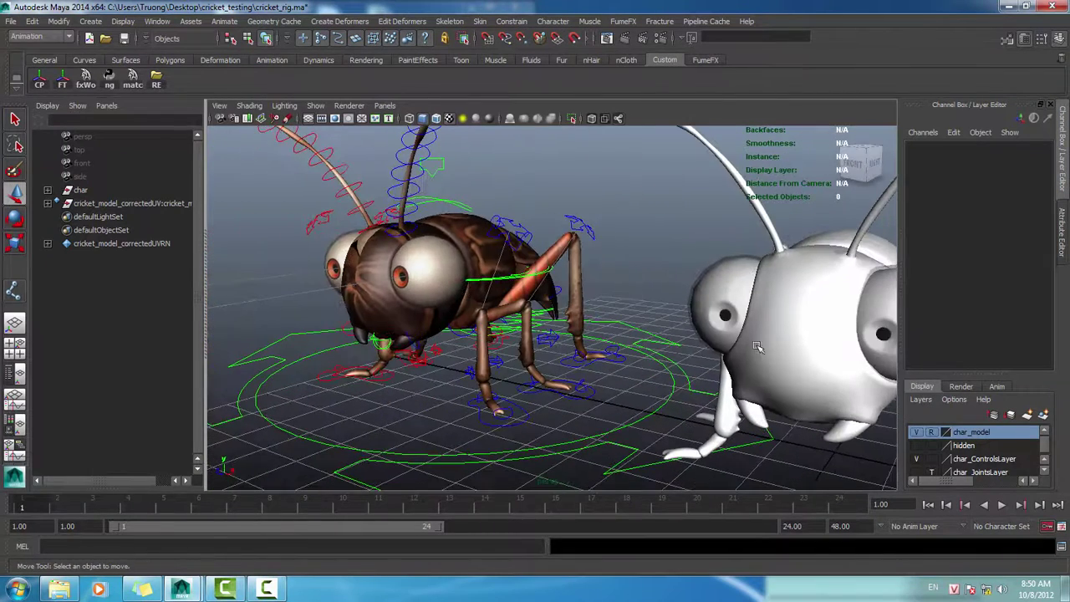
- Open the Hypergraph hierarchy and enable the display of shape nodes and hidden nodes
click(781, 345)
click(639, 184)
click(156, 21)
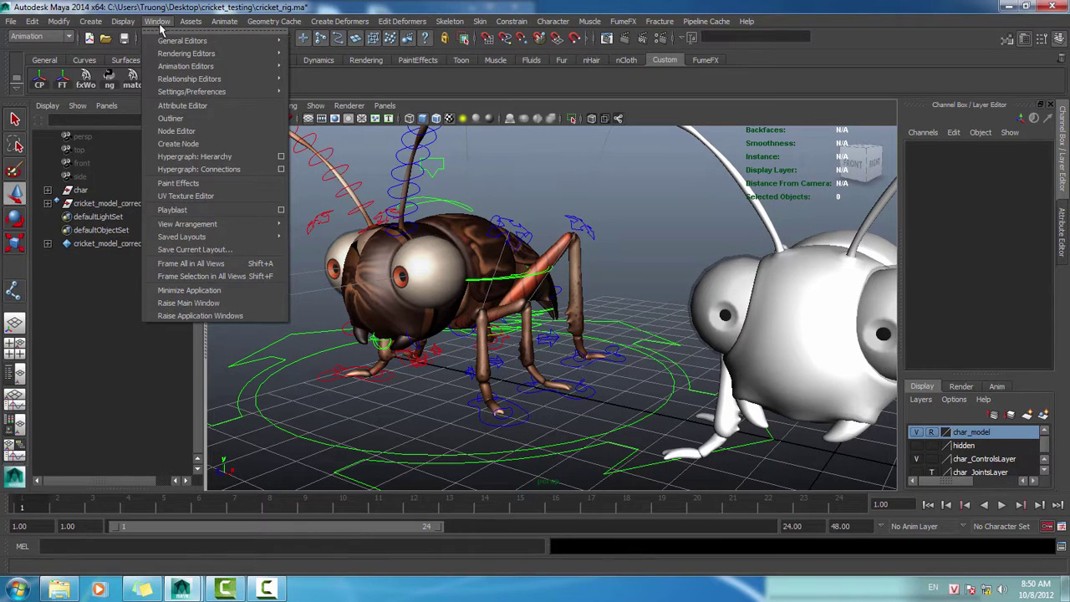
click(201, 157)
drag(544, 196, 482, 198)
click(495, 210)
mouse_move(559, 222)
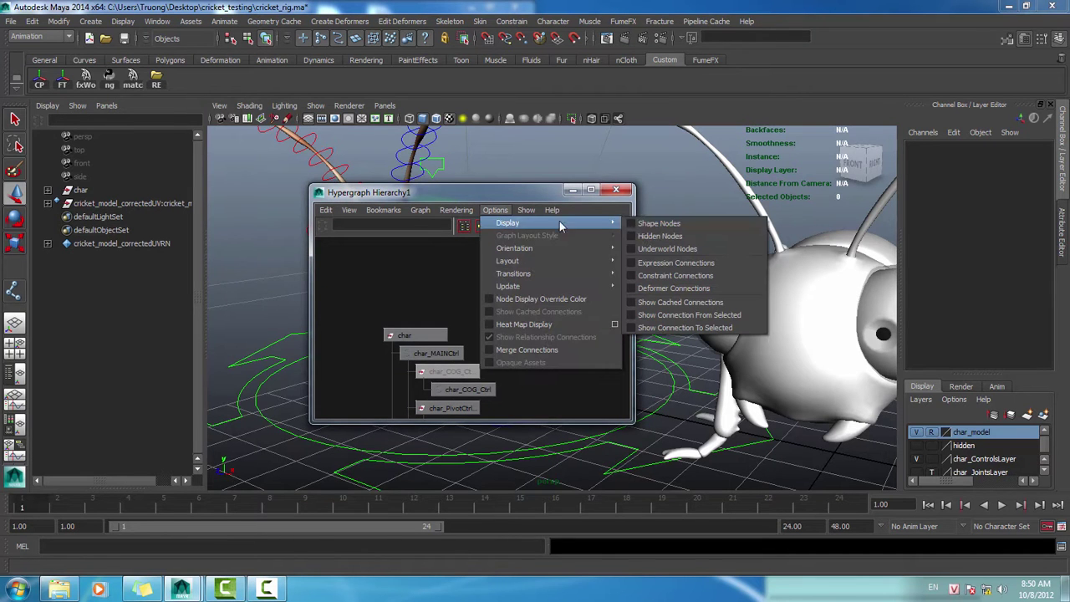
click(633, 223)
click(494, 210)
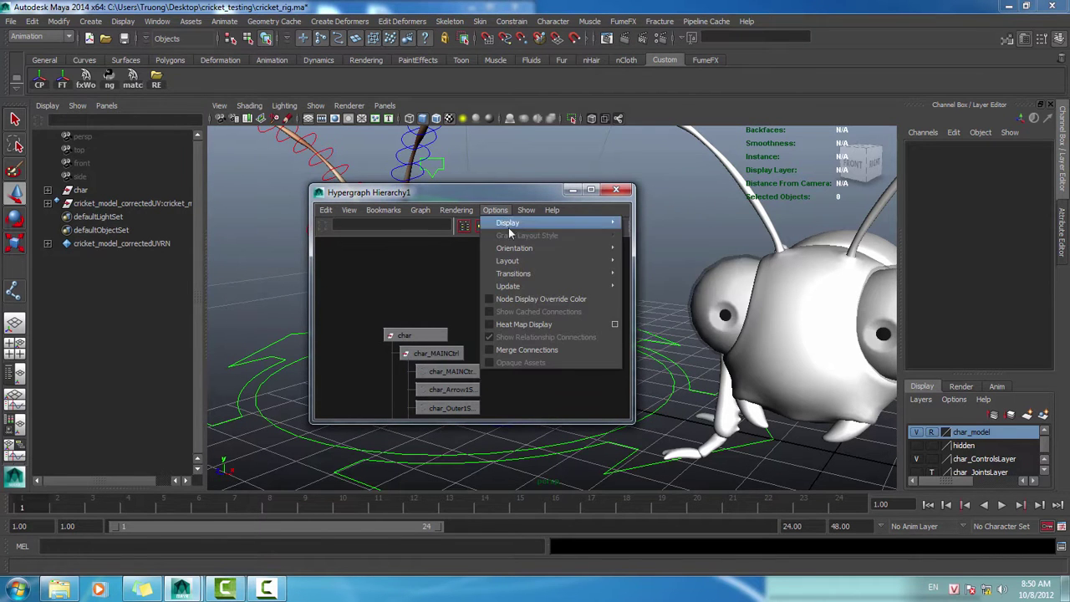
mouse_move(518, 222)
click(633, 237)
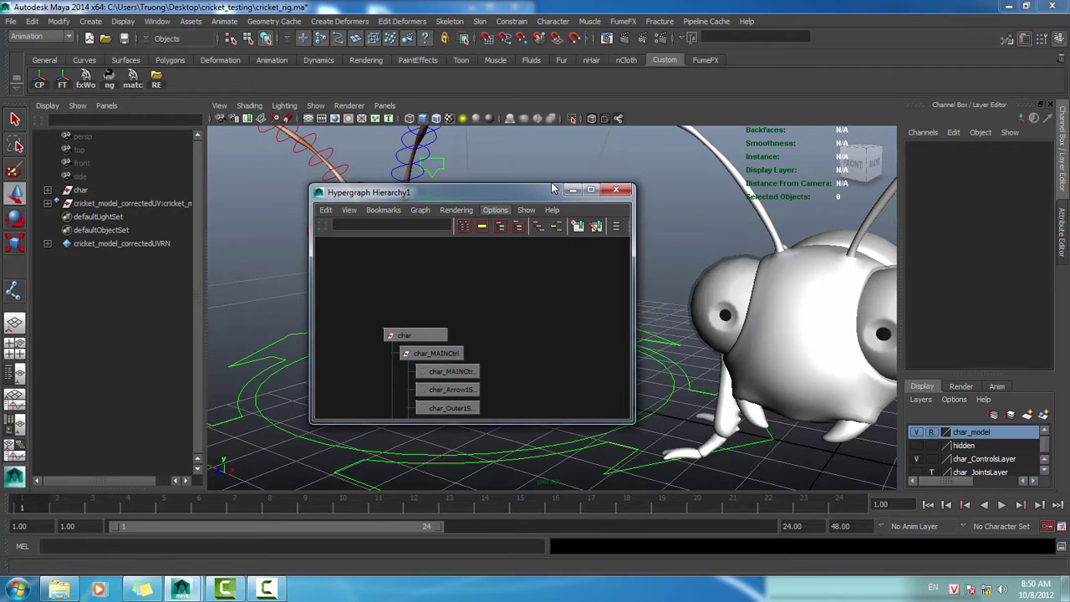
- Make the char_model layer selectable and graph the rigged head's input and output connections in the Hypergraph
drag(533, 198, 335, 357)
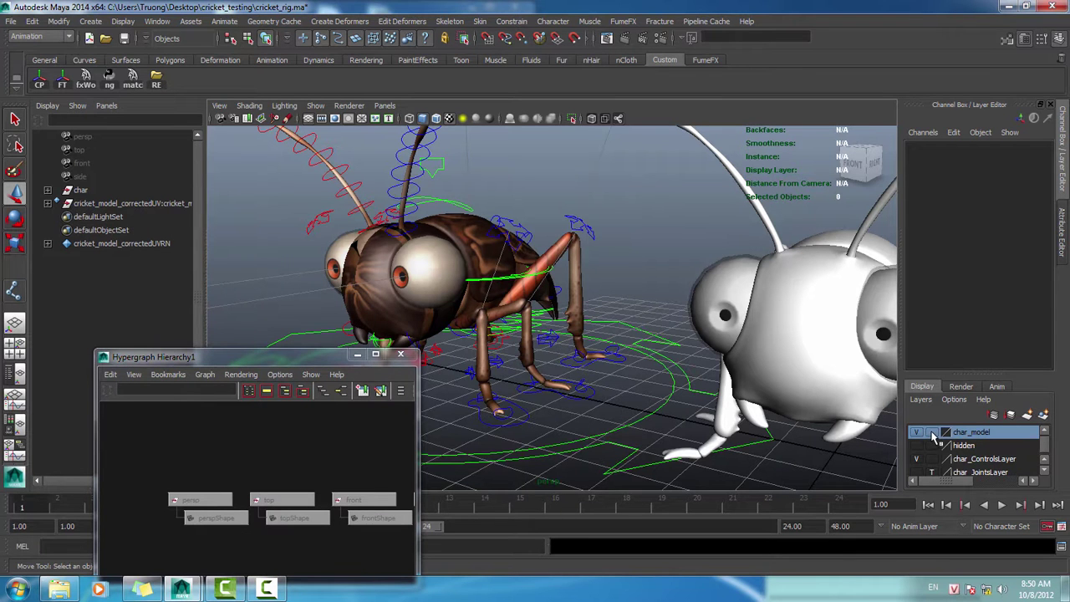
click(373, 314)
drag(299, 355, 307, 146)
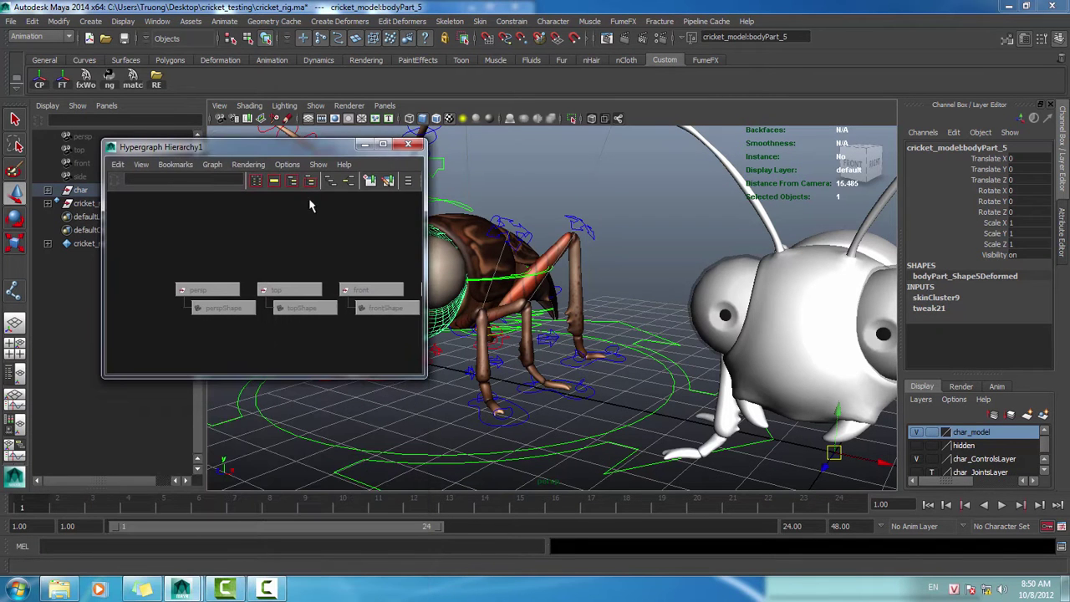
click(351, 182)
- Examine how the rigged head's original shape, tweak, skin cluster and deformed shape nodes connect in the graph
alt+middle_drag(294, 328, 456, 341)
alt+right_drag(301, 304, 407, 334)
alt+middle_drag(323, 312, 93, 298)
alt+middle_drag(533, 348, 598, 356)
click(557, 431)
click(511, 309)
alt+middle_drag(317, 312, 150, 388)
alt+middle_drag(269, 344, 287, 299)
click(251, 295)
click(266, 357)
click(234, 296)
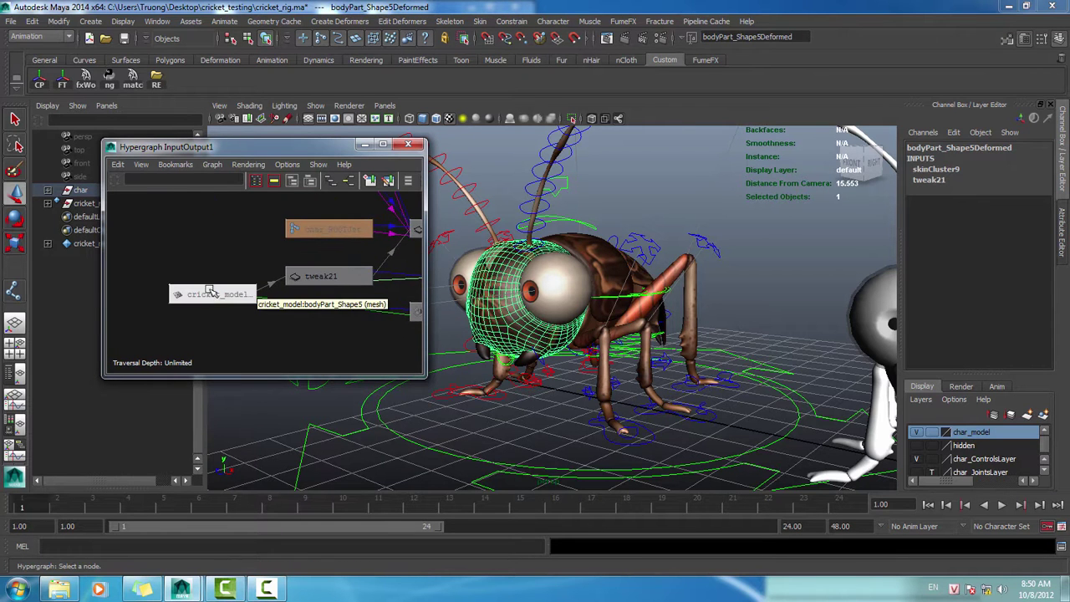
click(209, 293)
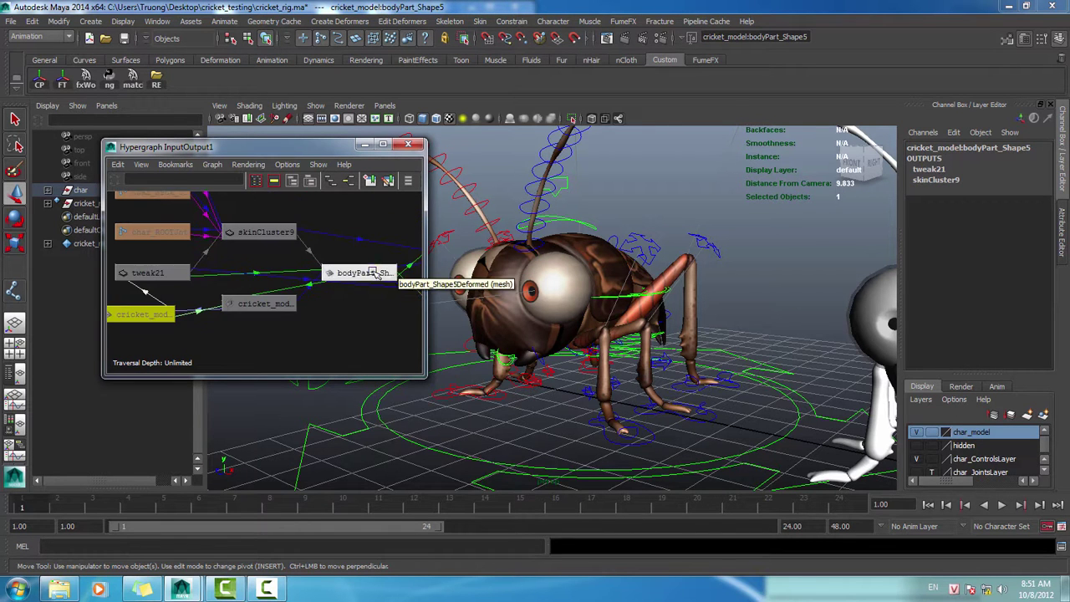
click(330, 300)
click(247, 304)
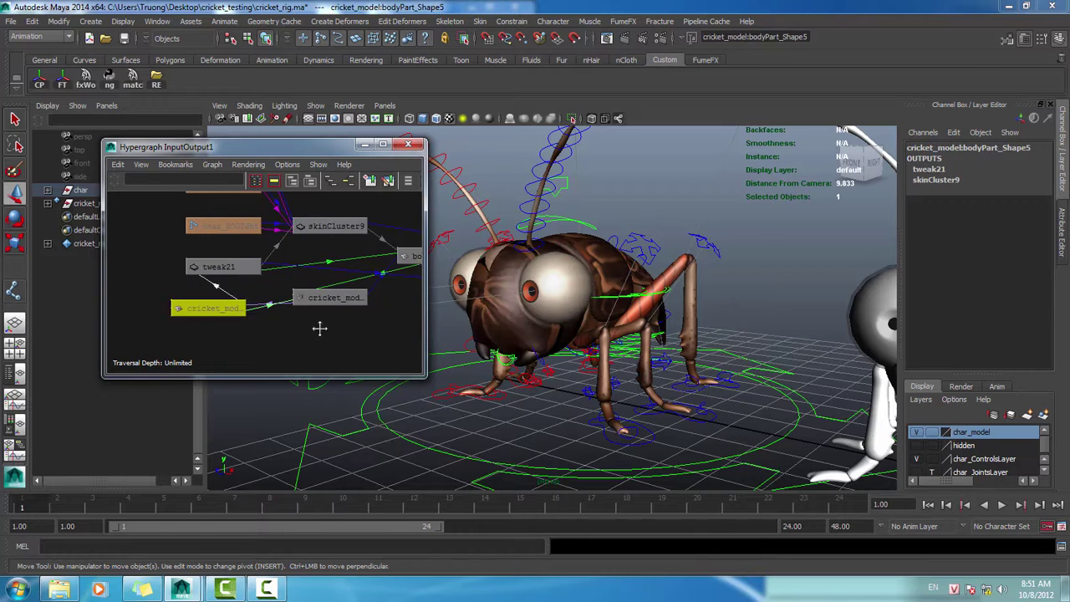
click(394, 274)
click(345, 356)
- Select the original shape node cricket_model:bodyPart_Shape5 in the graph and turn off its Intermediate Object option
alt+middle_drag(666, 338, 324, 301)
alt+right_drag(231, 272, 336, 294)
alt+middle_drag(335, 294, 264, 268)
alt+right_drag(351, 286, 329, 244)
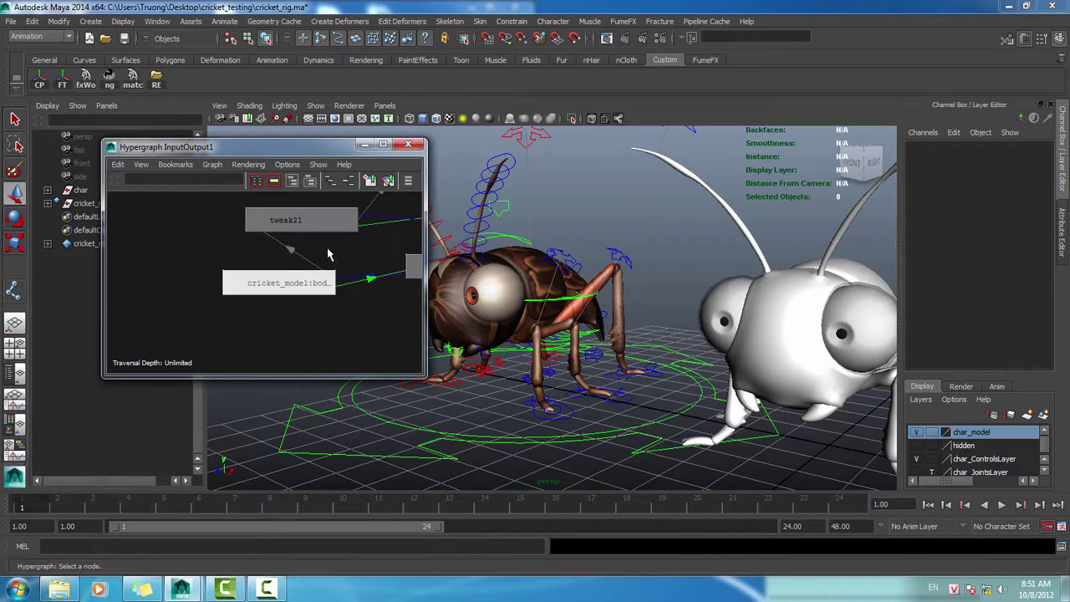
alt+middle_drag(329, 243, 327, 246)
alt+right_drag(327, 246, 333, 278)
click(318, 284)
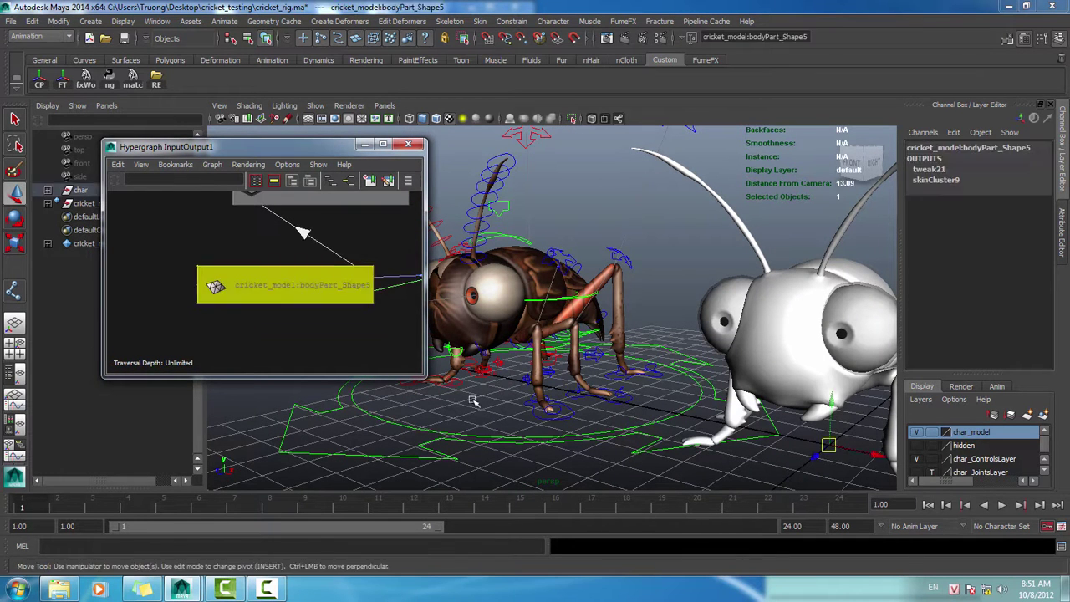
click(311, 287)
click(338, 333)
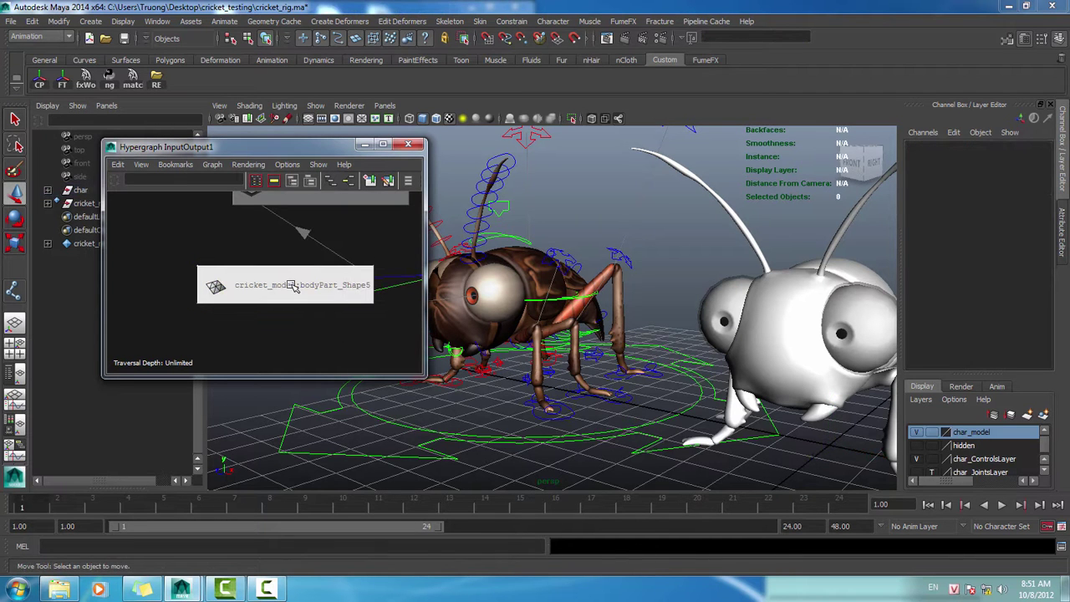
click(292, 286)
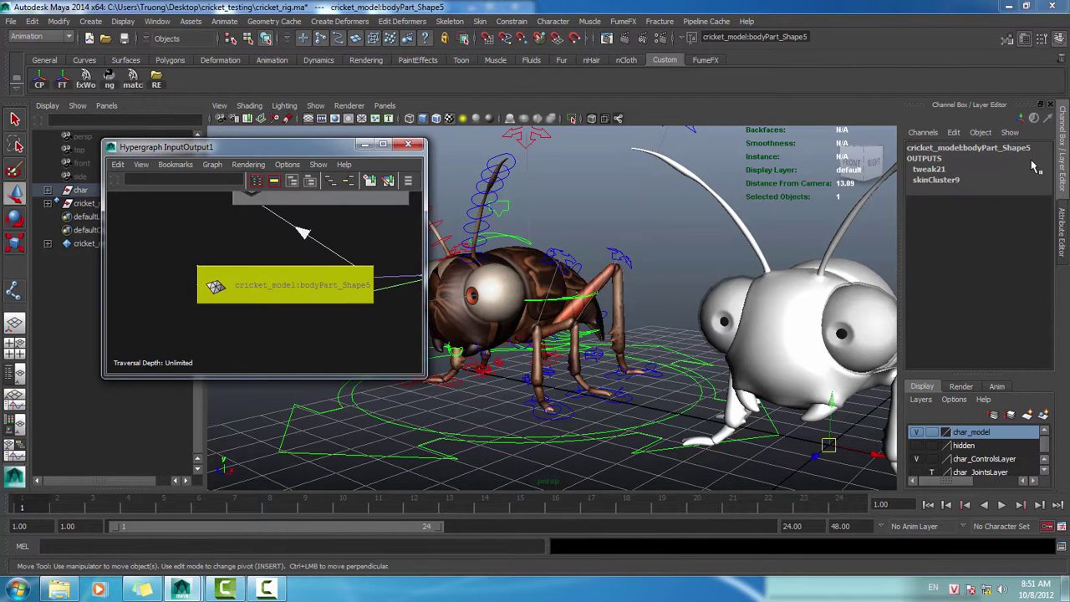
click(1064, 222)
click(842, 313)
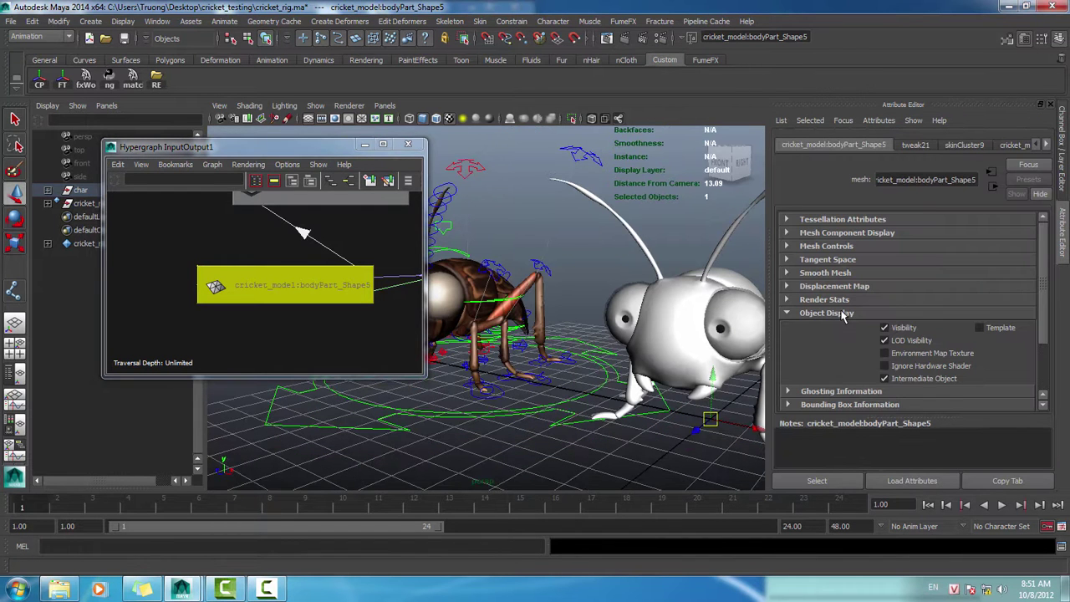
click(919, 380)
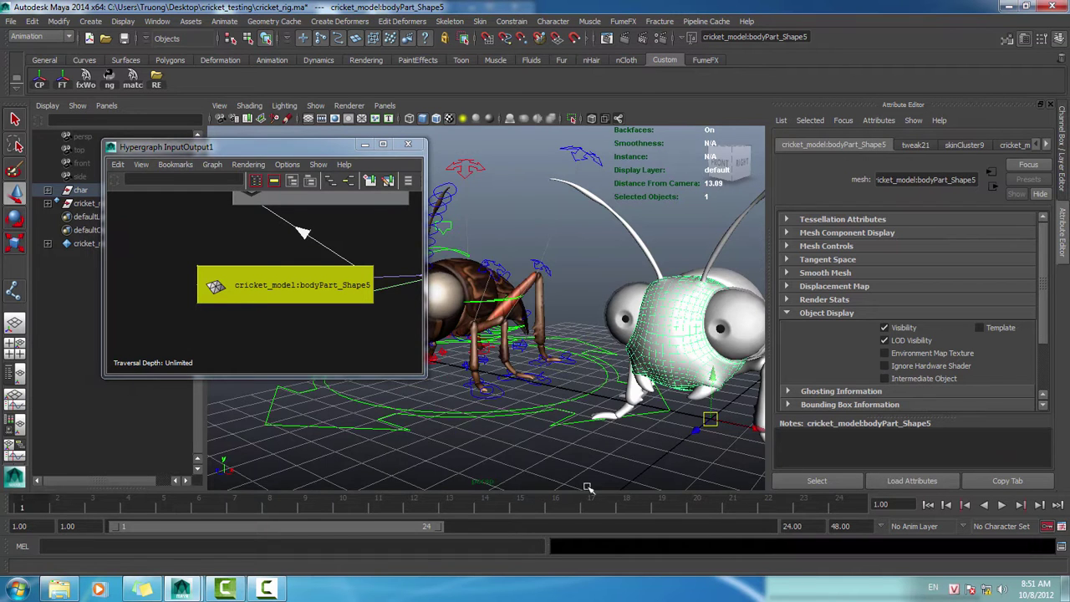
- Move the cricket_model_correctedUV reference model along X to about 7.417, clear of the original head shape
alt+middle_drag(689, 445, 524, 434)
alt+right_drag(523, 435, 478, 432)
alt+drag(478, 432, 583, 433)
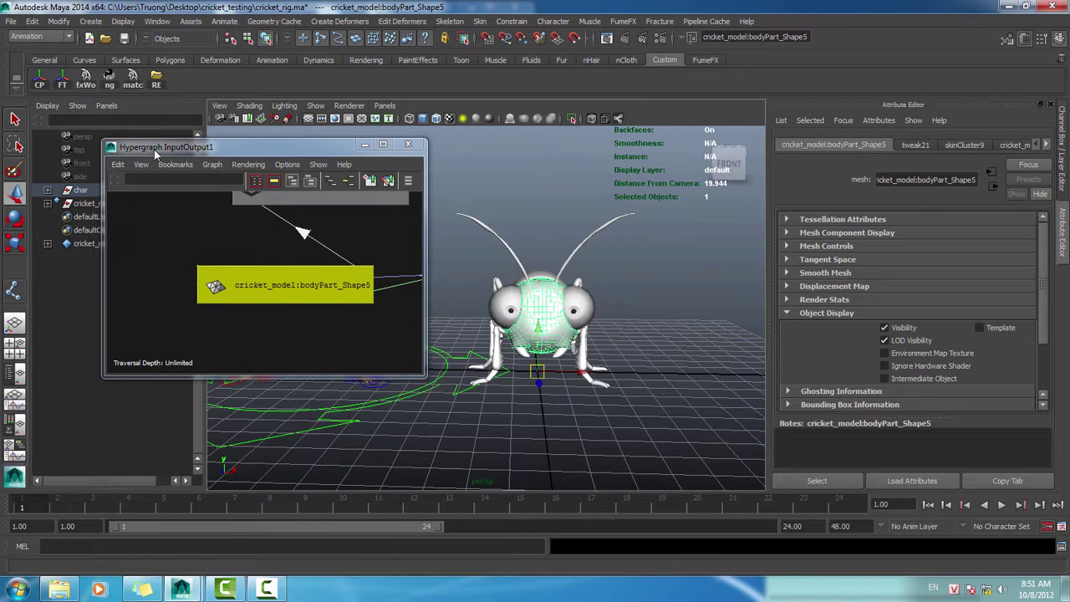
drag(153, 149, 95, 253)
click(109, 203)
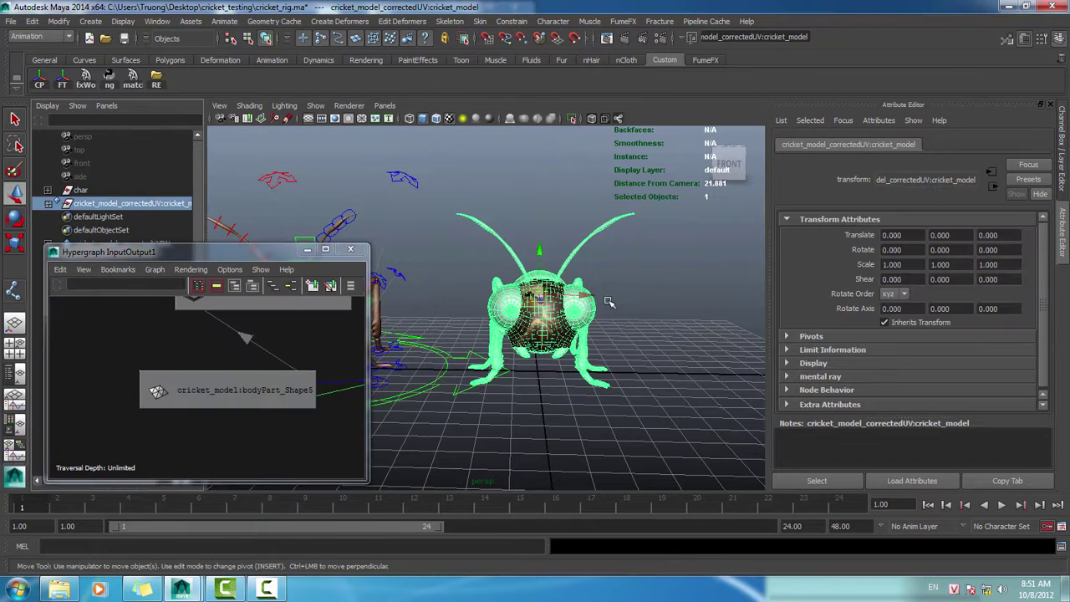
drag(583, 297, 756, 297)
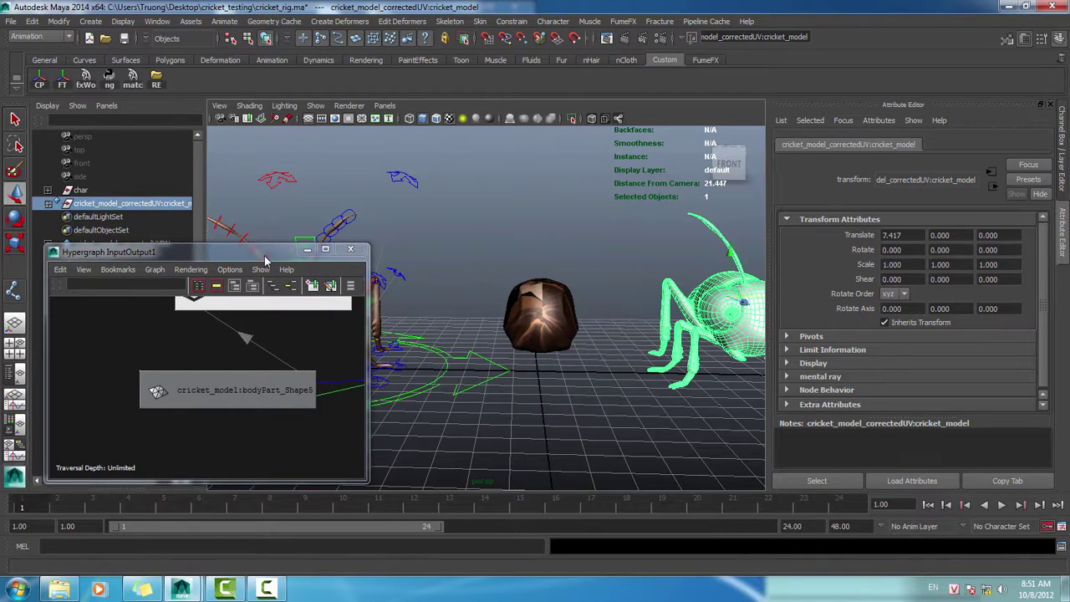
- Select the original head shape node in the graph and inspect the exposed original head between the rig and the reference model
drag(263, 253, 267, 137)
alt+middle_drag(259, 288, 267, 320)
click(268, 319)
alt+drag(569, 410, 538, 407)
alt+middle_drag(538, 406, 587, 409)
alt+drag(587, 408, 540, 399)
alt+middle_drag(540, 398, 523, 404)
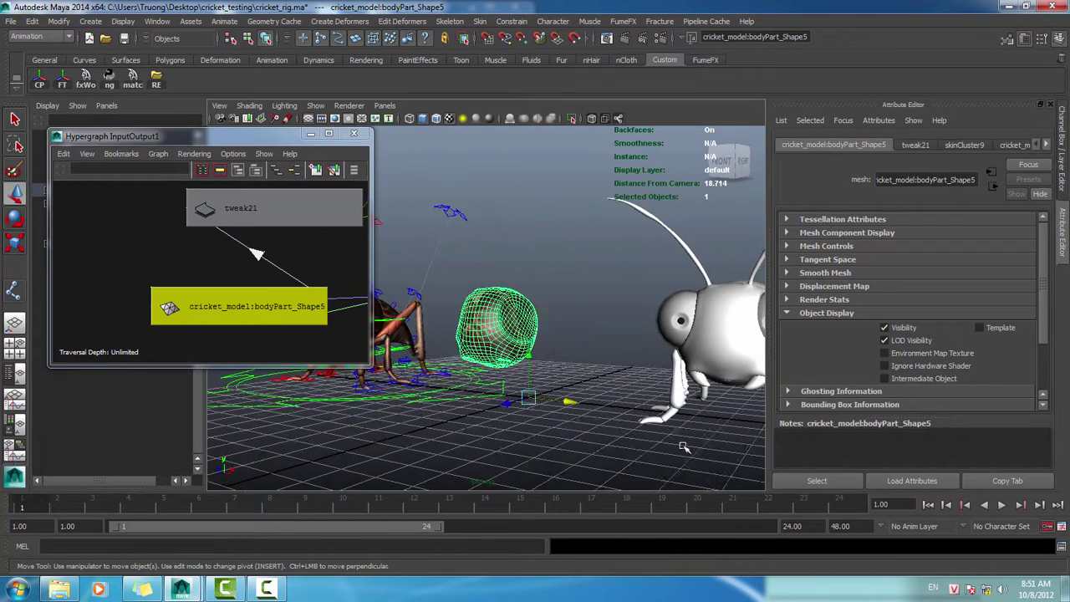
- Transfer attributes from the corrected-UV reference head to the original shape node cricket_model:bodyPart_Shape5
click(678, 450)
click(731, 336)
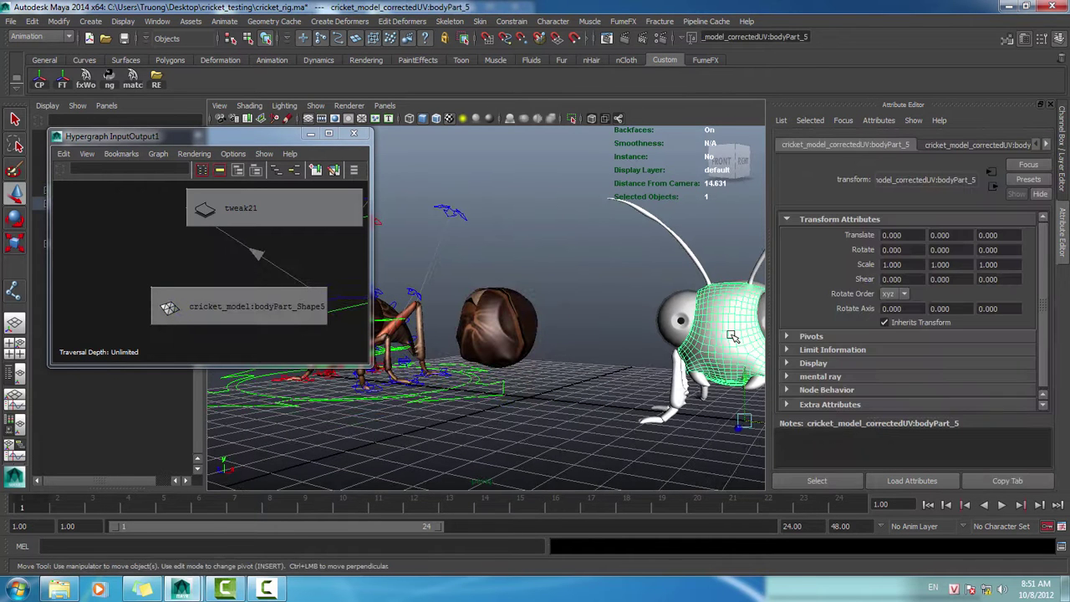
alt+drag(483, 332, 424, 321)
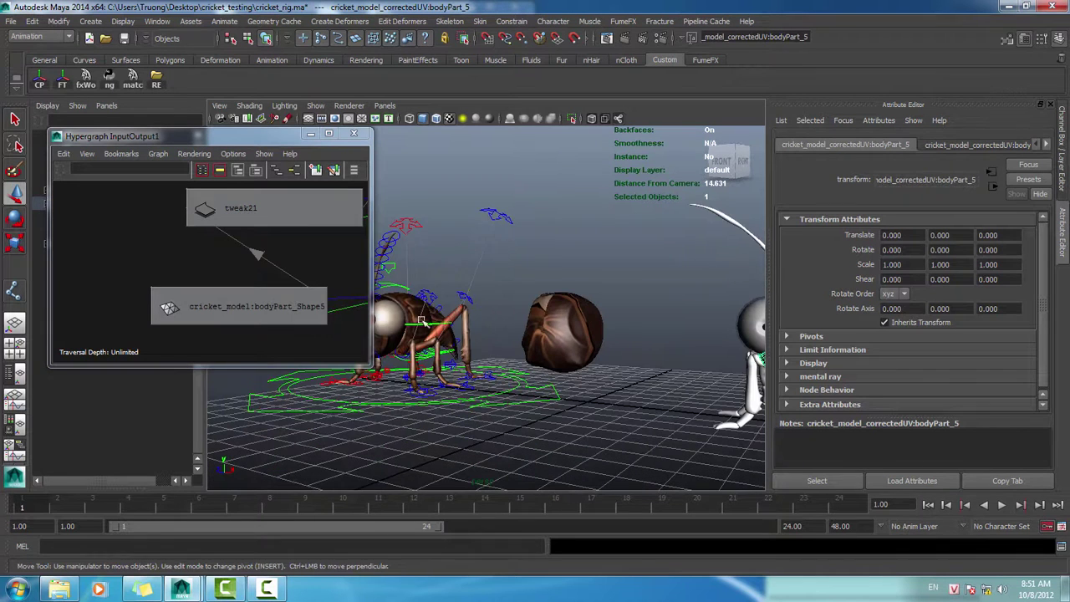
click(243, 309)
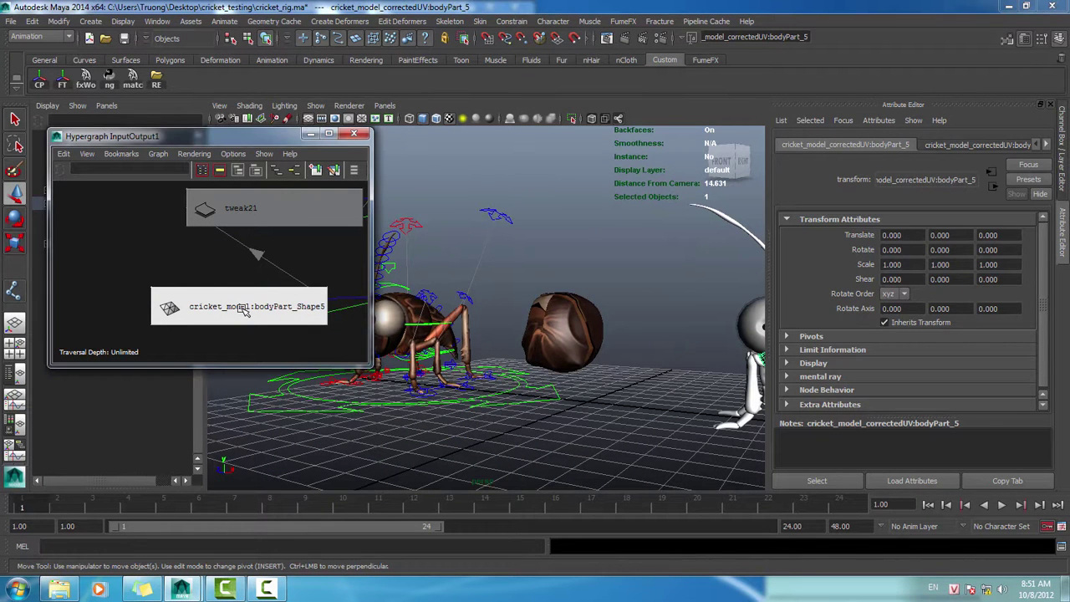
click(243, 310)
click(251, 7)
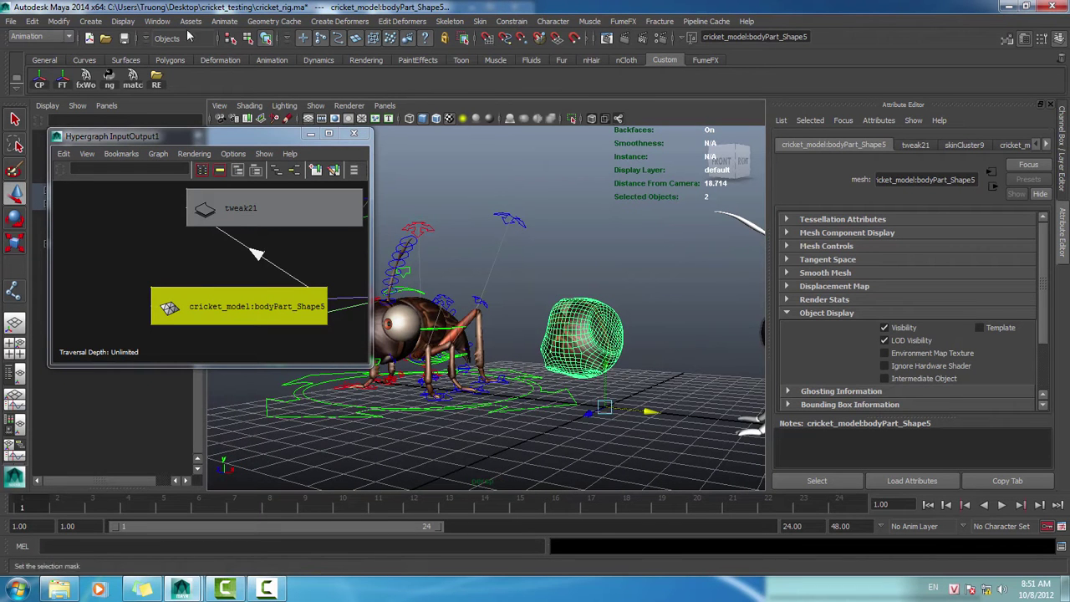
click(40, 37)
click(34, 59)
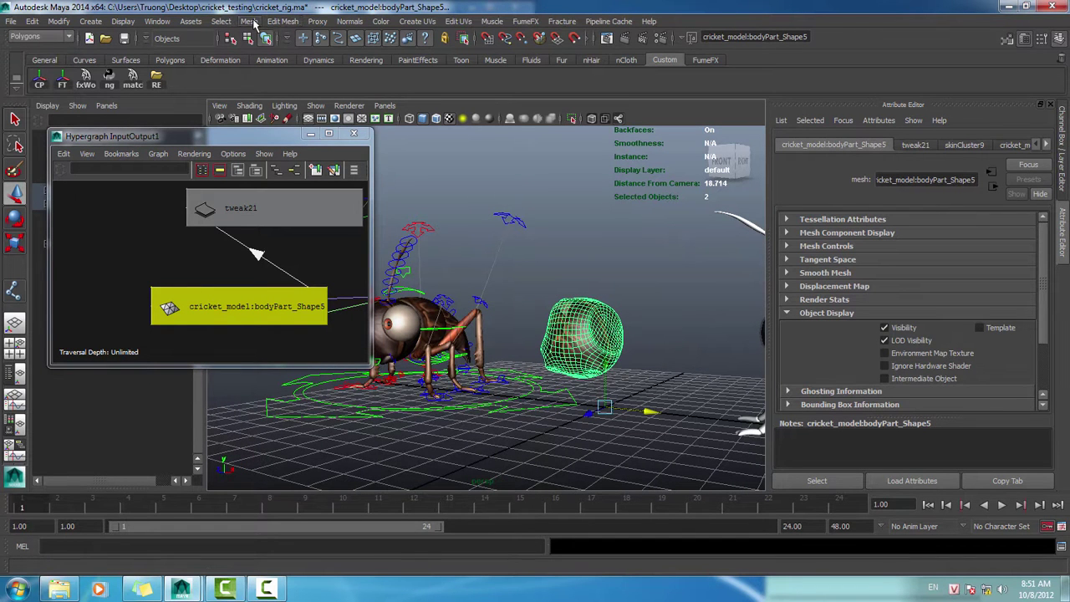
click(251, 22)
click(317, 122)
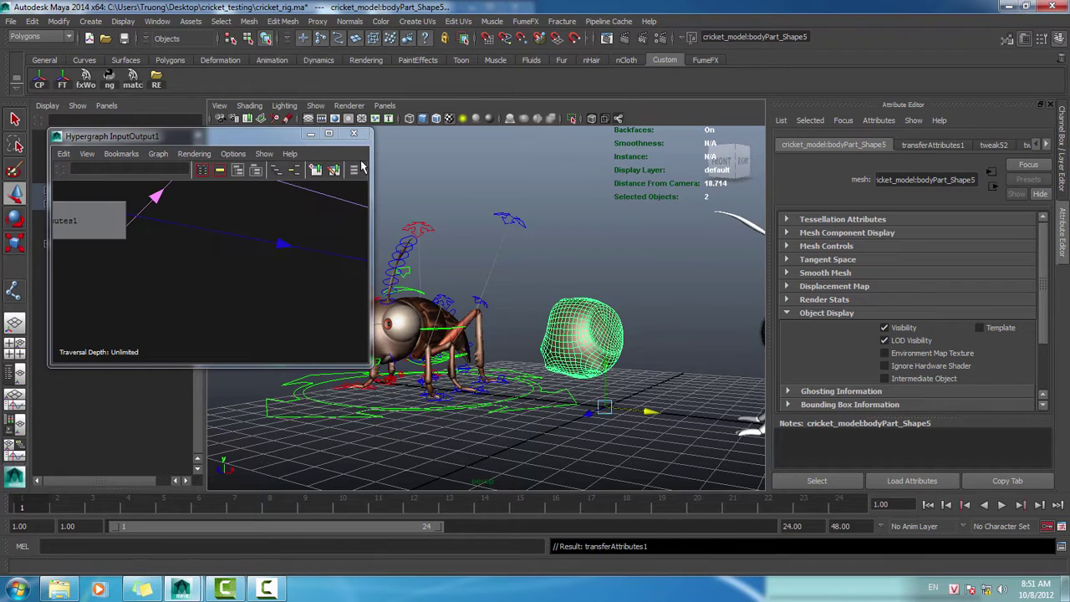
- Delete the construction history on the original head shape node that received the transferred attributes
alt+middle_drag(482, 254, 428, 248)
click(219, 301)
alt+middle_drag(172, 287, 273, 319)
alt+right_drag(335, 315, 245, 280)
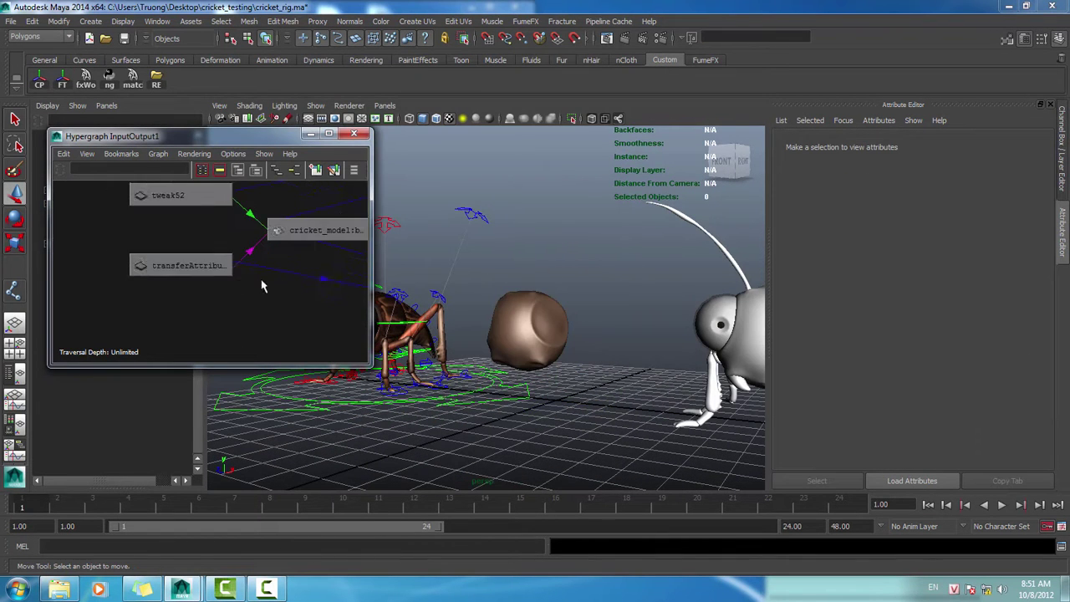
alt+middle_drag(293, 287, 241, 314)
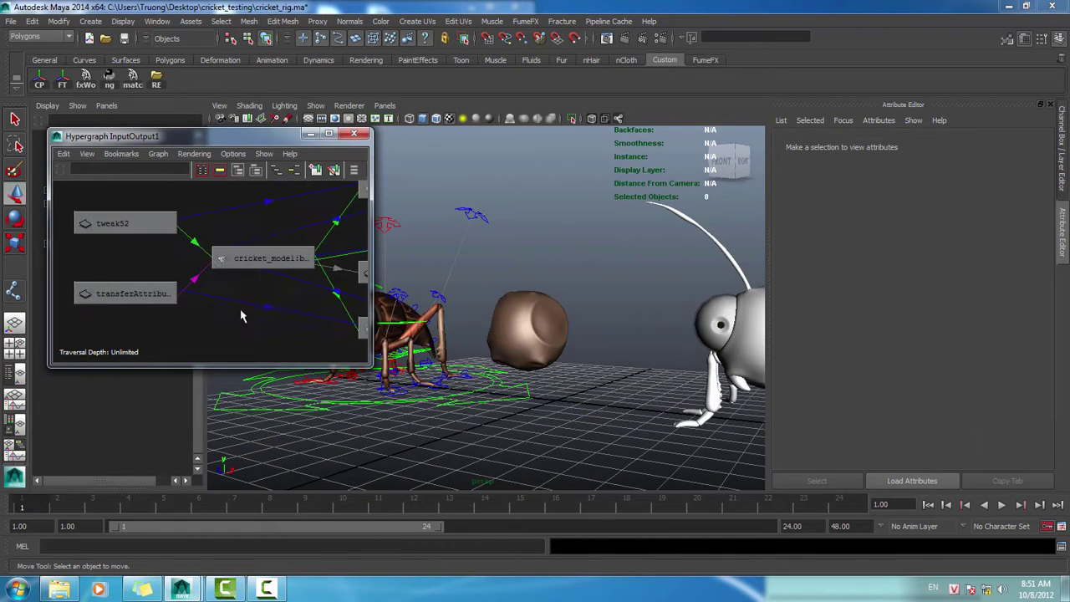
click(276, 256)
alt+middle_drag(583, 337, 682, 328)
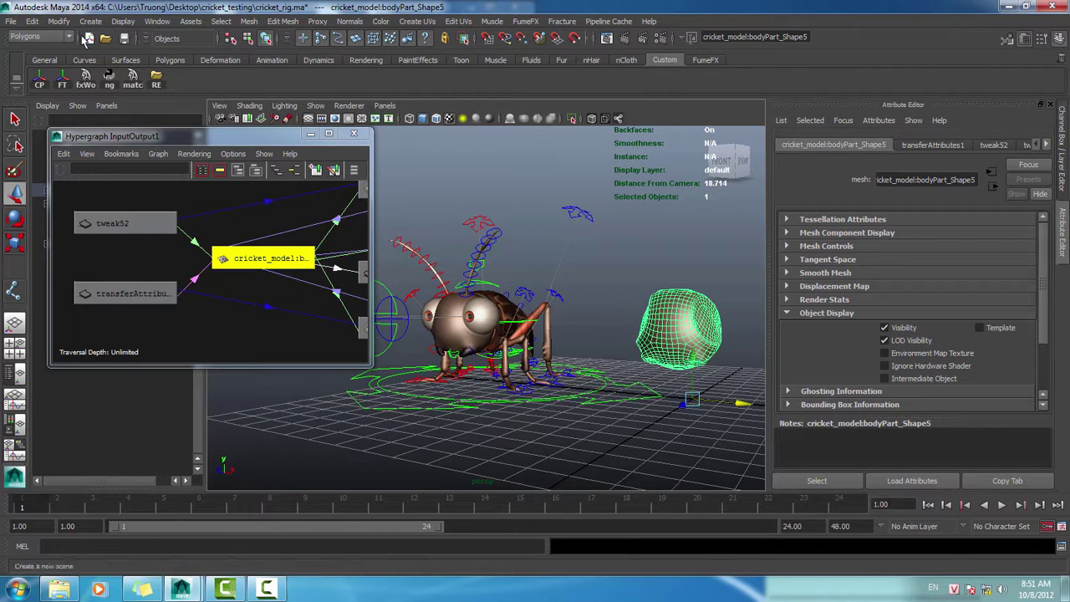
click(35, 22)
mouse_move(103, 158)
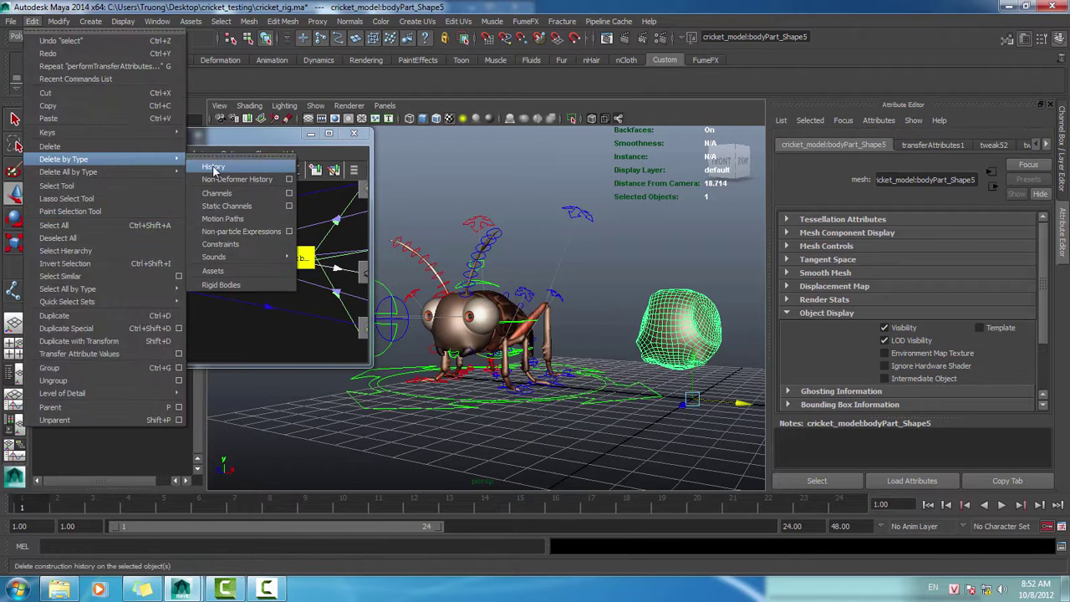
click(211, 167)
click(585, 458)
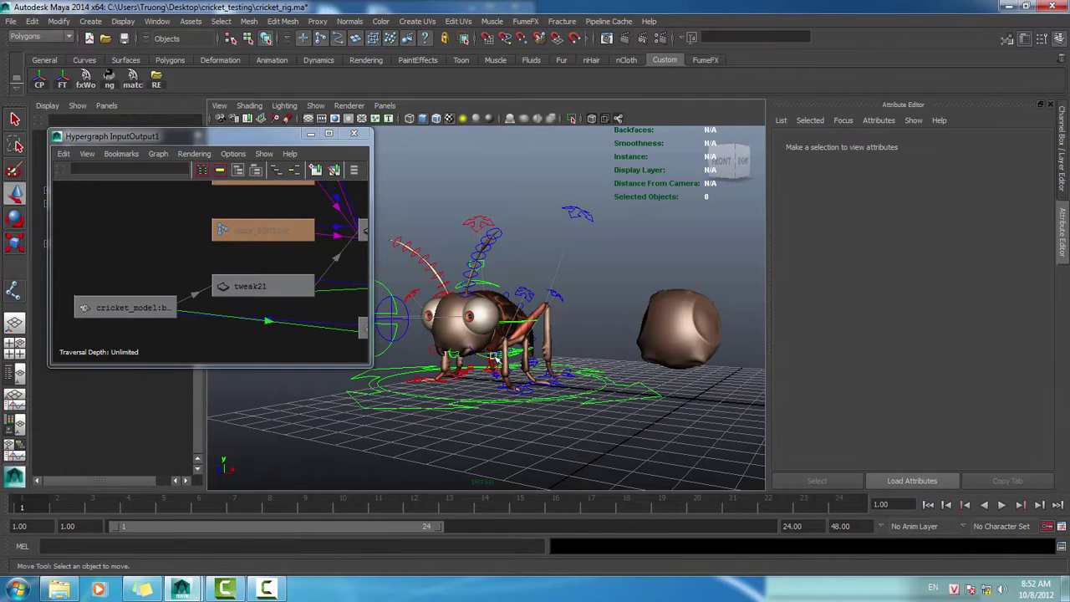
- Test the head's skinning by rotating the neck control char_Neck_01FKCtrl, and undo the rotation
alt+drag(531, 387, 473, 365)
alt+right_drag(473, 365, 537, 356)
alt+drag(537, 356, 507, 413)
click(558, 375)
key(e)
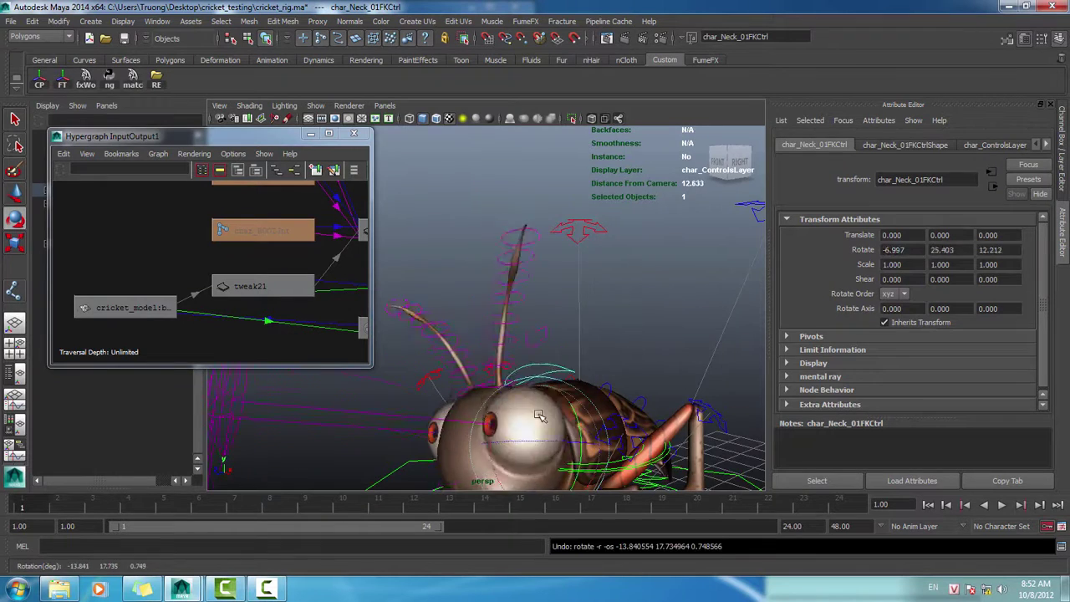
key(ctrl+z)
- Select the original head shape node in the graph and turn its Intermediate Object option back on
alt+middle_drag(622, 419, 611, 333)
alt+drag(611, 333, 563, 288)
click(584, 324)
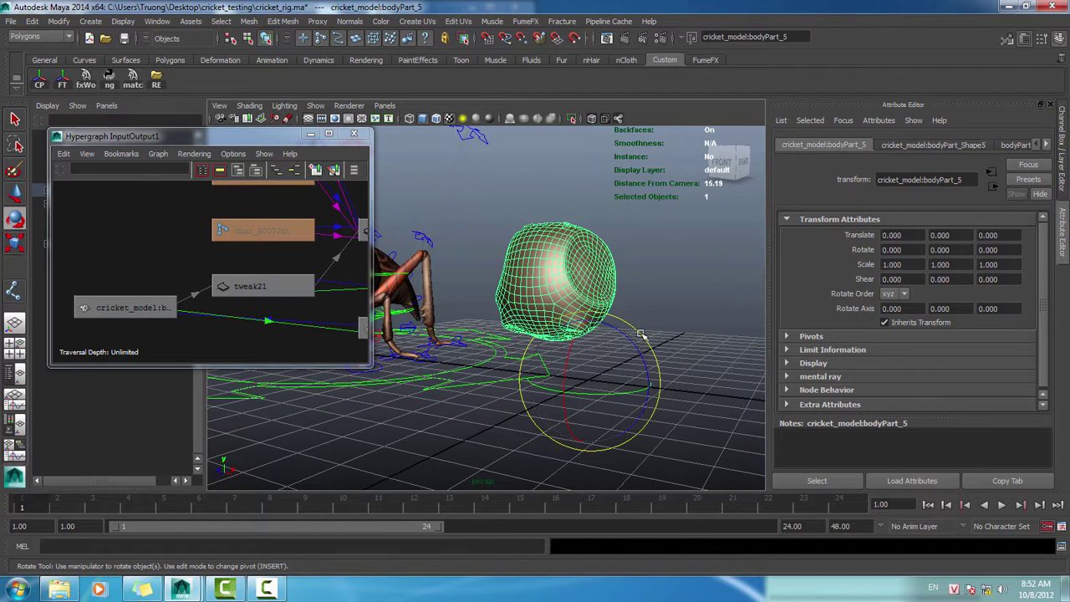
click(108, 306)
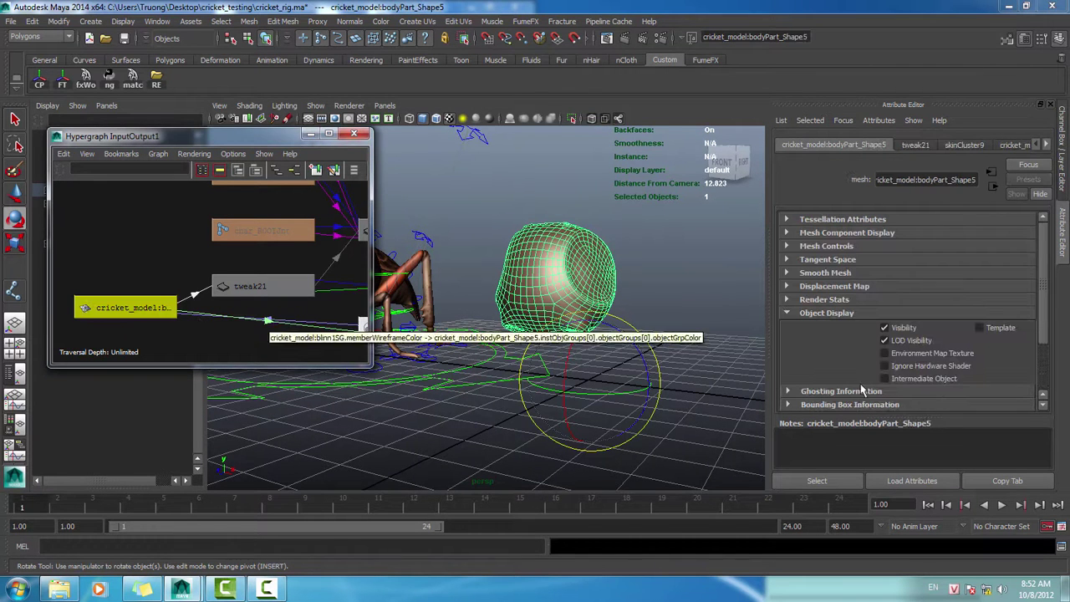
click(922, 380)
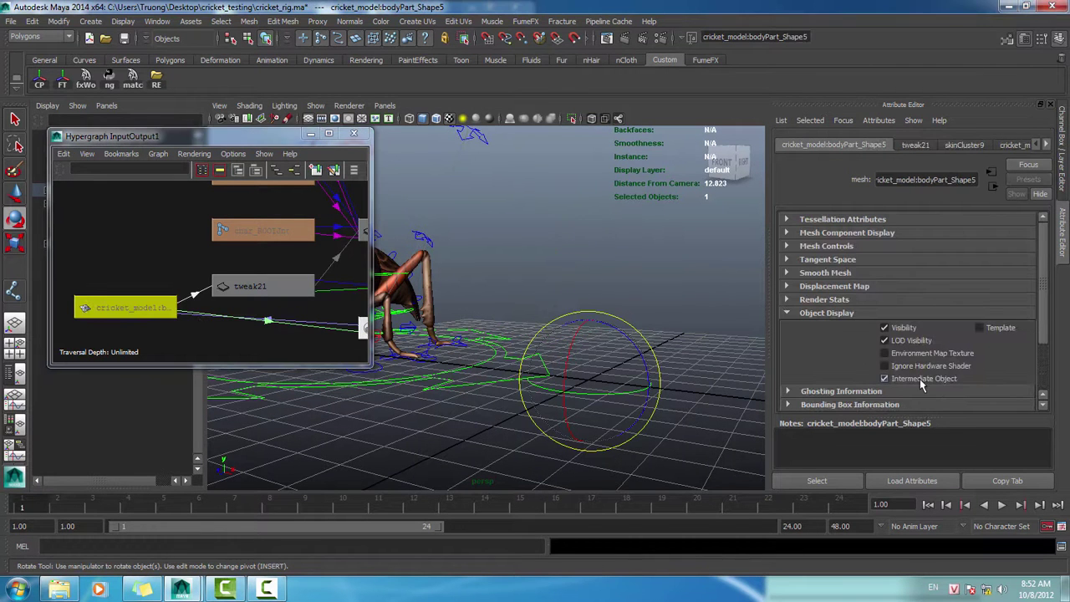
click(671, 277)
- Remove the cricket_model_correctedUV.ma reference from the scene in the Reference Editor
alt+right_drag(671, 277, 556, 287)
alt+drag(557, 287, 598, 323)
click(13, 22)
click(76, 252)
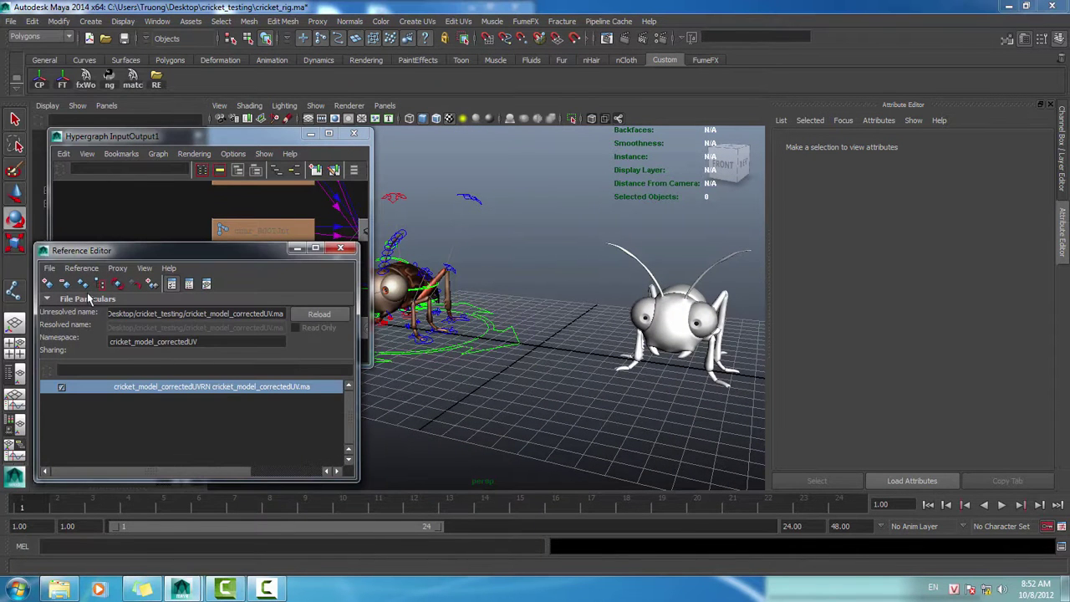
click(67, 284)
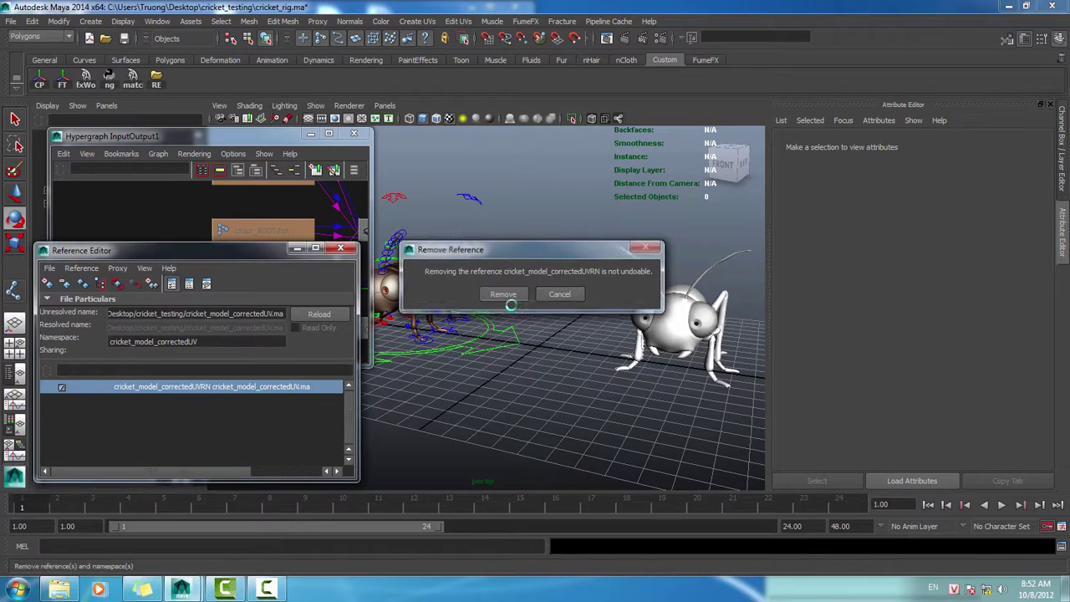
click(503, 295)
- Set Translate X of the rig's main control char_MAINCtrl to 0
click(518, 345)
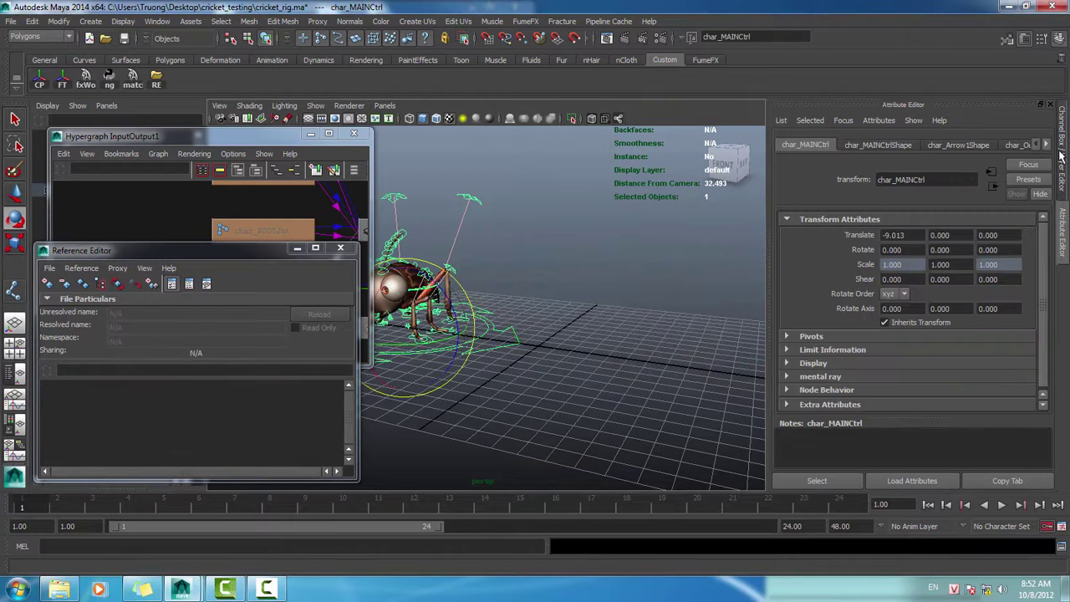
click(1058, 155)
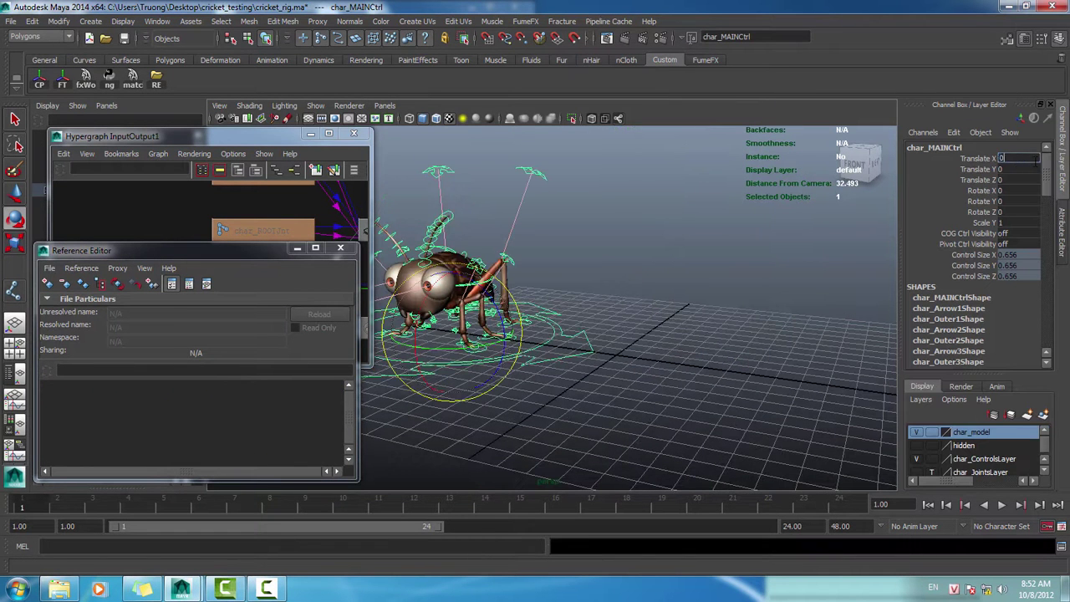
key(Return)
click(817, 274)
alt+drag(747, 339, 726, 339)
alt+middle_drag(655, 260, 638, 298)
alt+right_drag(639, 299, 685, 318)
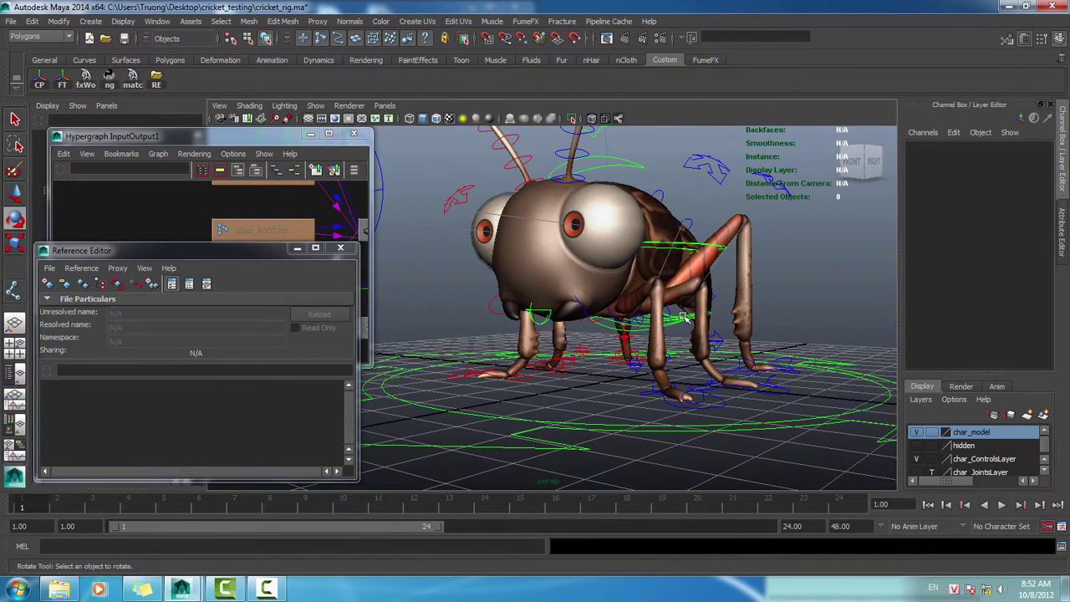
- Start a new empty scene
drag(257, 252, 287, 388)
alt+middle_drag(149, 310, 201, 270)
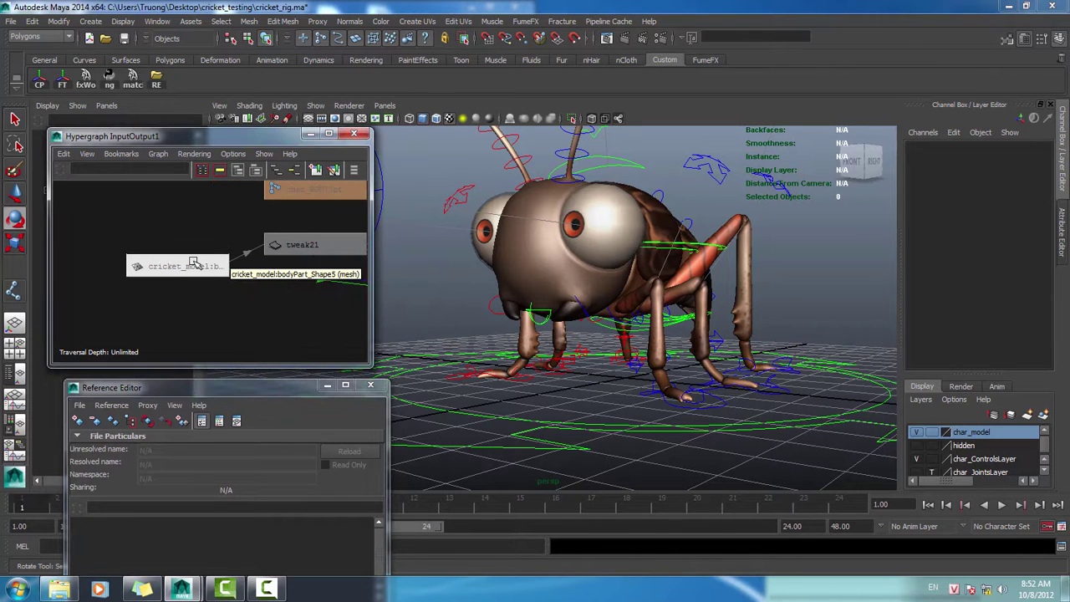
click(89, 38)
click(529, 294)
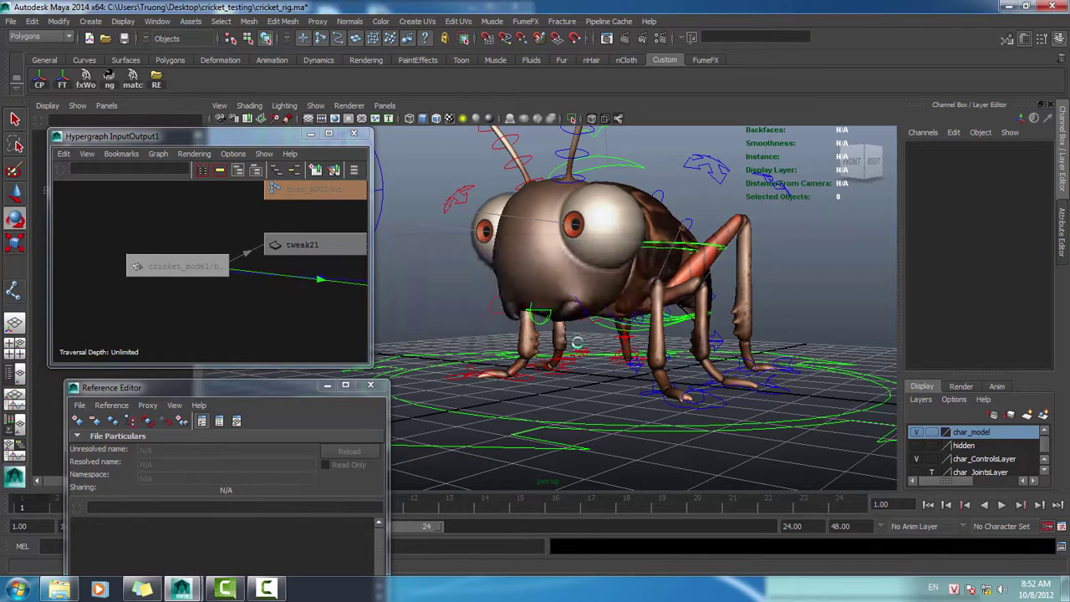
- Create a polygon sphere and move it away from the origin to about X -3.617, Y 2.462, Z 1.77
click(90, 22)
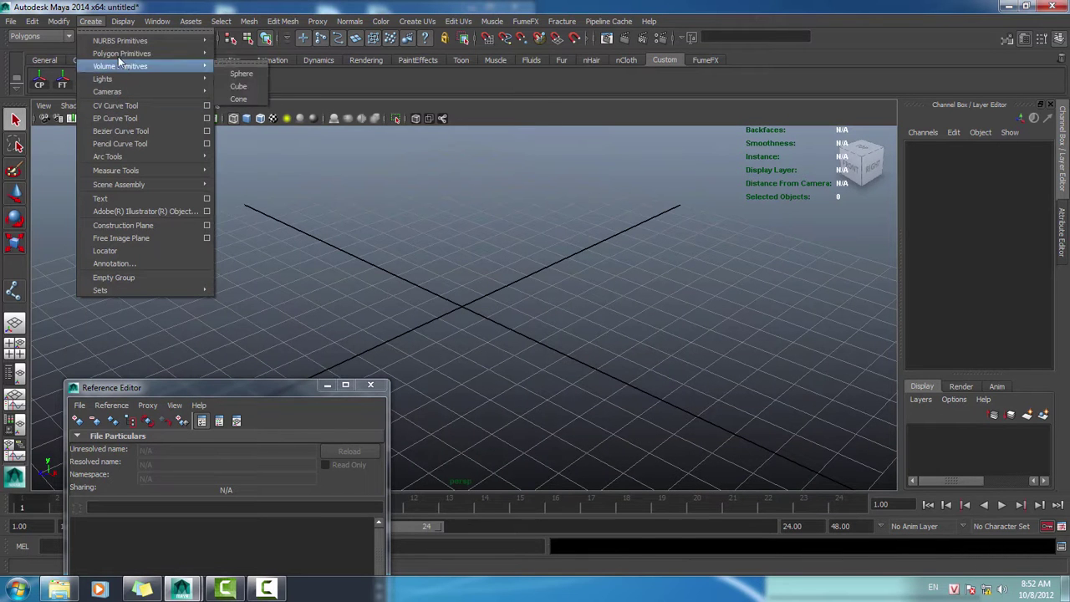
mouse_move(121, 52)
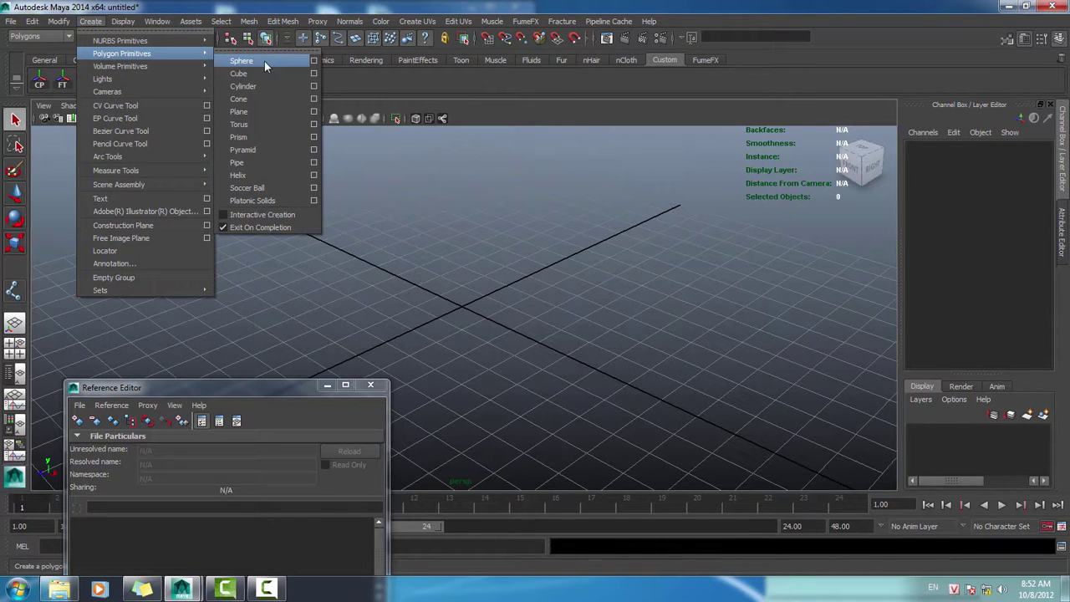
click(264, 61)
key(w)
drag(464, 306, 337, 216)
click(431, 185)
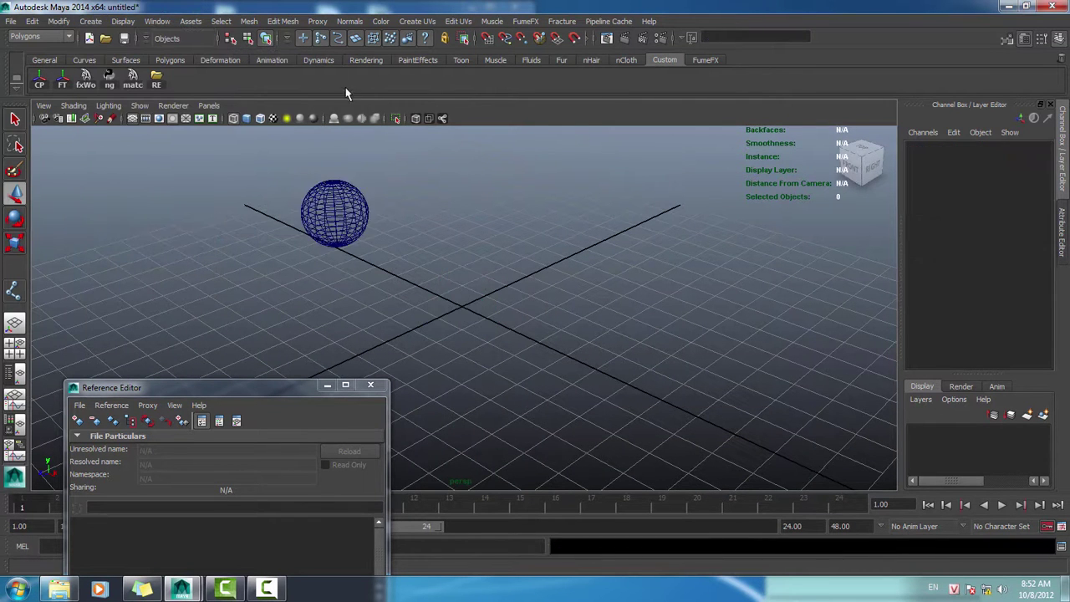
- Place a single joint near the grid origin with the Joint Tool
click(38, 37)
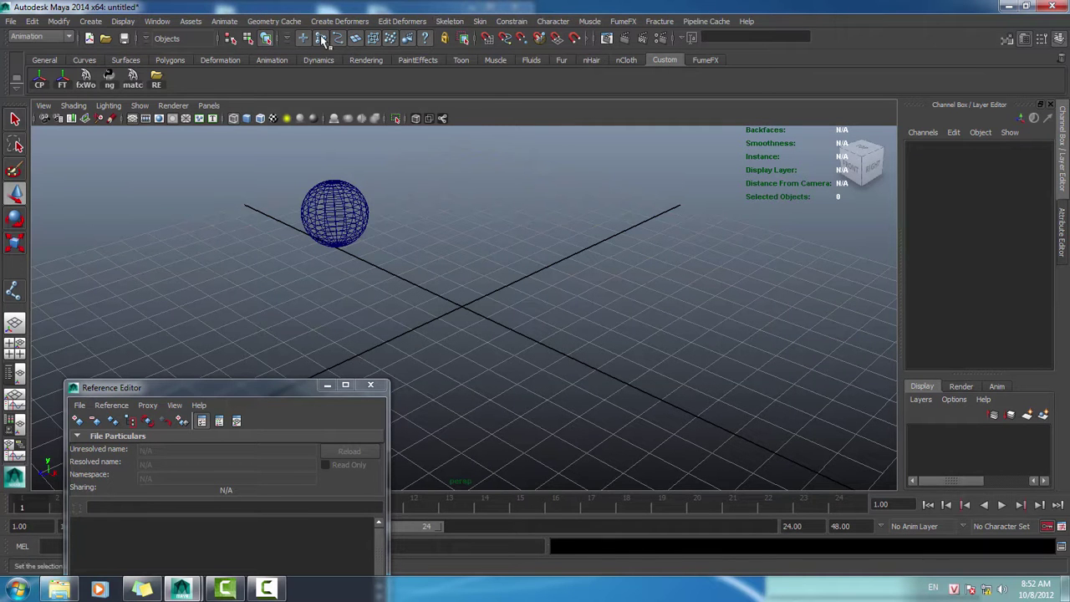
click(450, 21)
click(468, 40)
scroll(460, 298, up, 3)
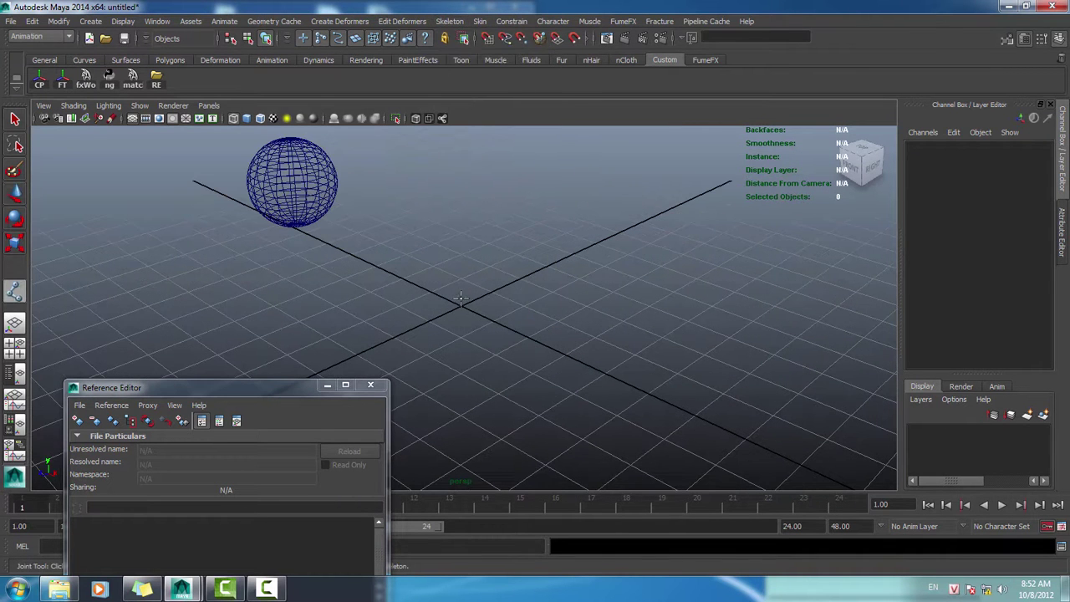
click(458, 301)
key(w)
- Bind the sphere to the joint with a smooth skin
alt+middle_drag(538, 223, 575, 265)
shift+click(351, 214)
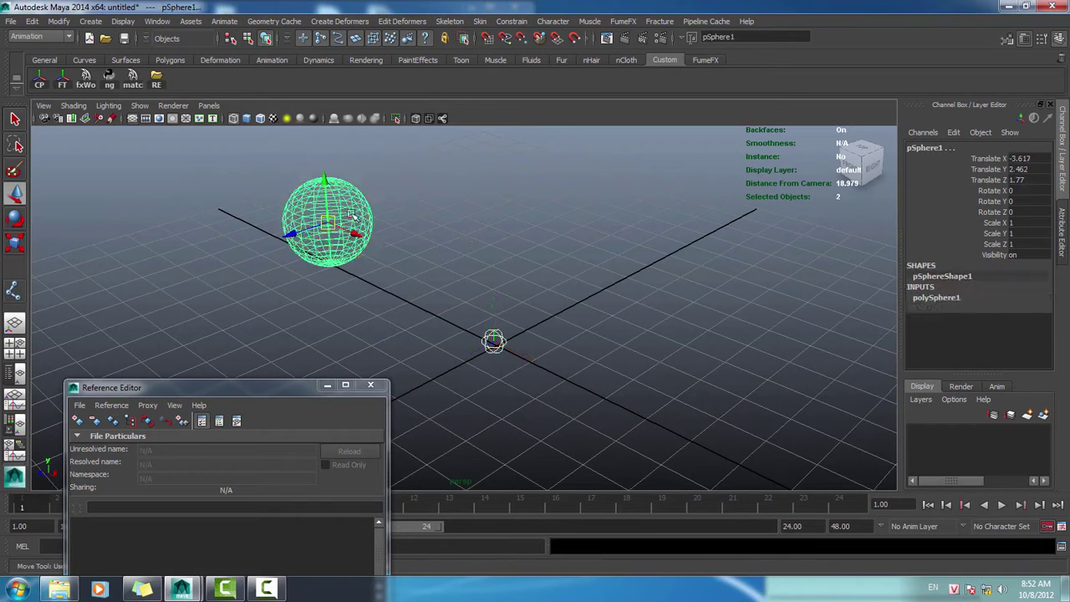
click(480, 21)
mouse_move(518, 41)
click(585, 46)
- Graph the skinned sphere's connections in the Hypergraph and examine how its skin cluster feeds the shape node
alt+middle_drag(604, 231, 620, 211)
scroll(468, 221, up, 2)
alt+middle_drag(398, 300, 420, 414)
click(344, 236)
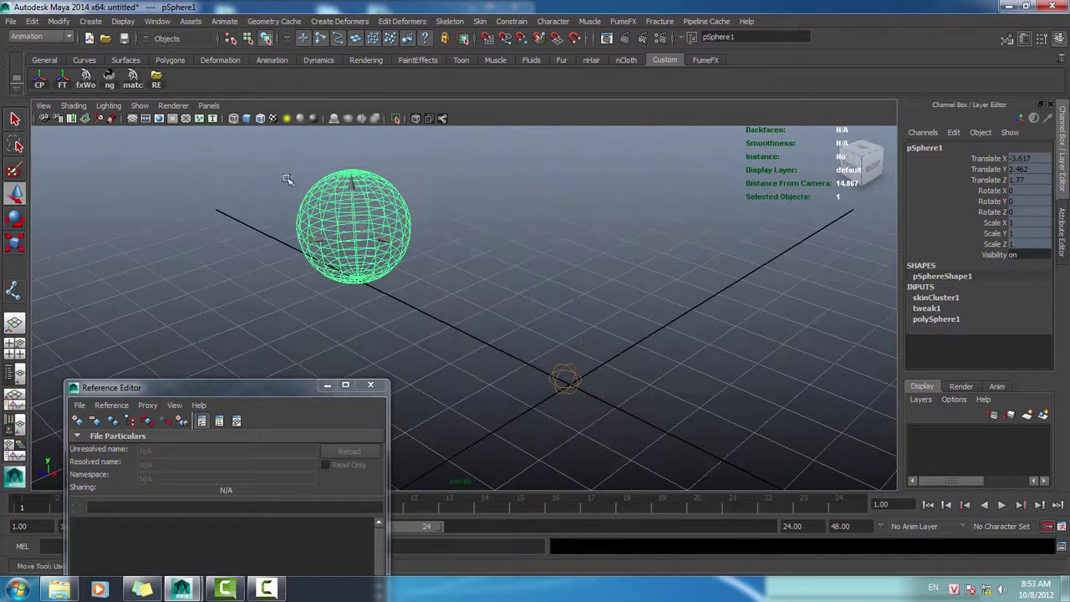
click(158, 22)
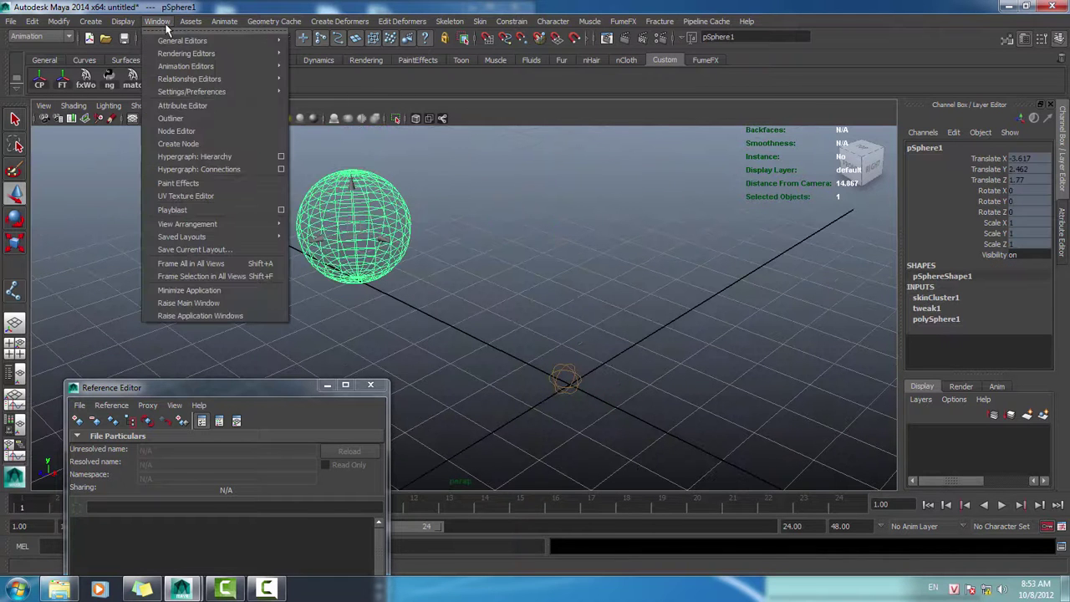
click(222, 171)
scroll(269, 286, up, 5)
alt+middle_drag(171, 314, 112, 313)
scroll(225, 286, down, 1)
alt+middle_drag(331, 284, 112, 289)
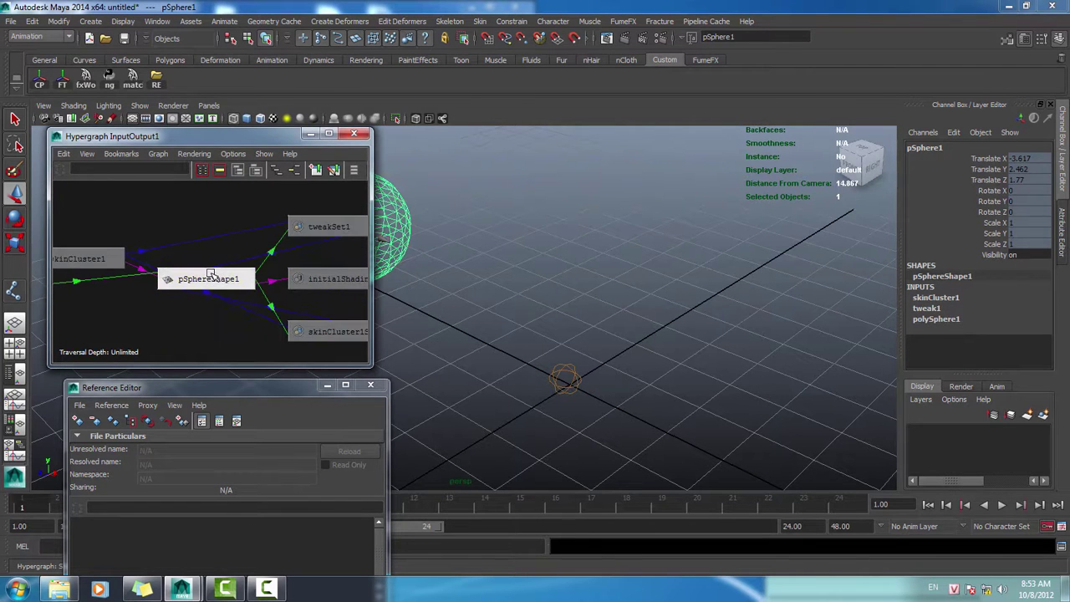
- Select the skinned sphere's final shape node, pSphereShape1, in the Hypergraph
click(209, 274)
alt+middle_drag(590, 278, 663, 298)
click(578, 258)
click(202, 285)
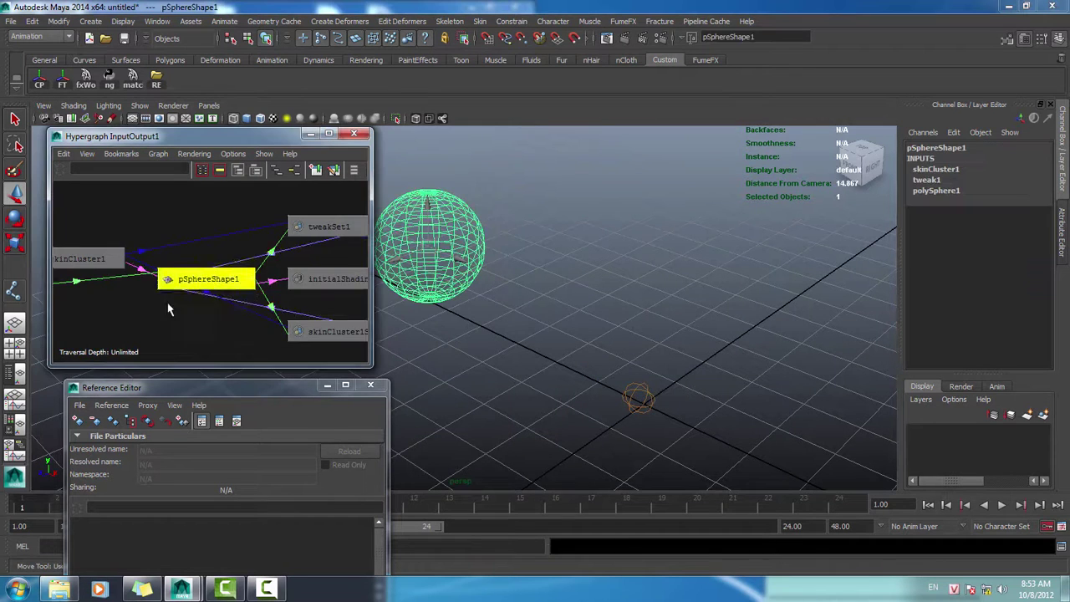
- Trace the graph upstream and select the original intermediate shape node, pSphereShape1Orig, that feeds tweak1
alt+middle_drag(203, 287, 332, 305)
alt+middle_drag(158, 270, 314, 266)
scroll(225, 287, up, 2)
alt+middle_drag(246, 293, 108, 296)
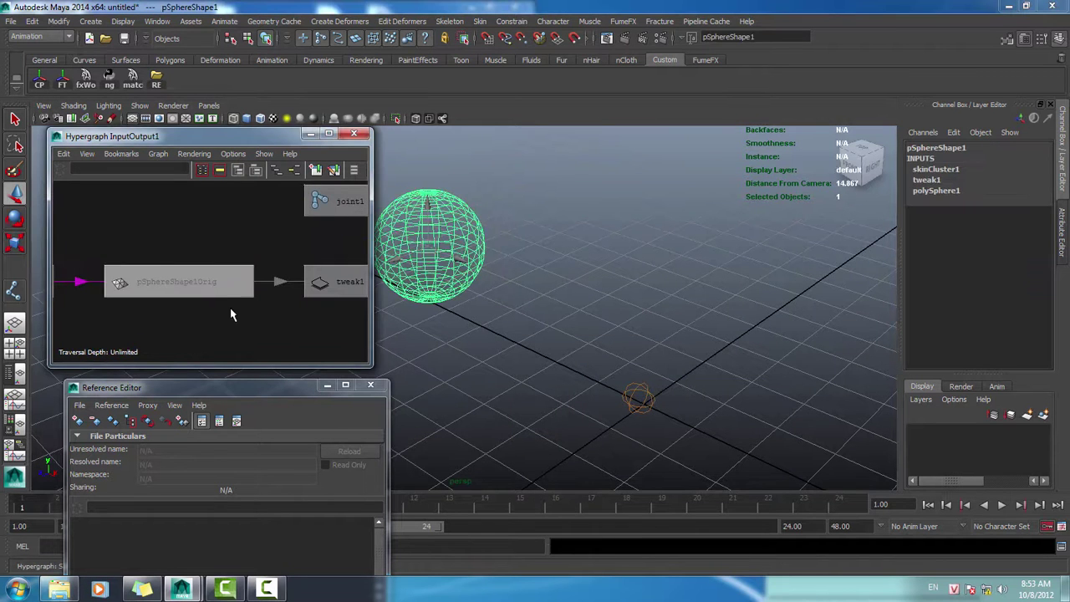
click(191, 288)
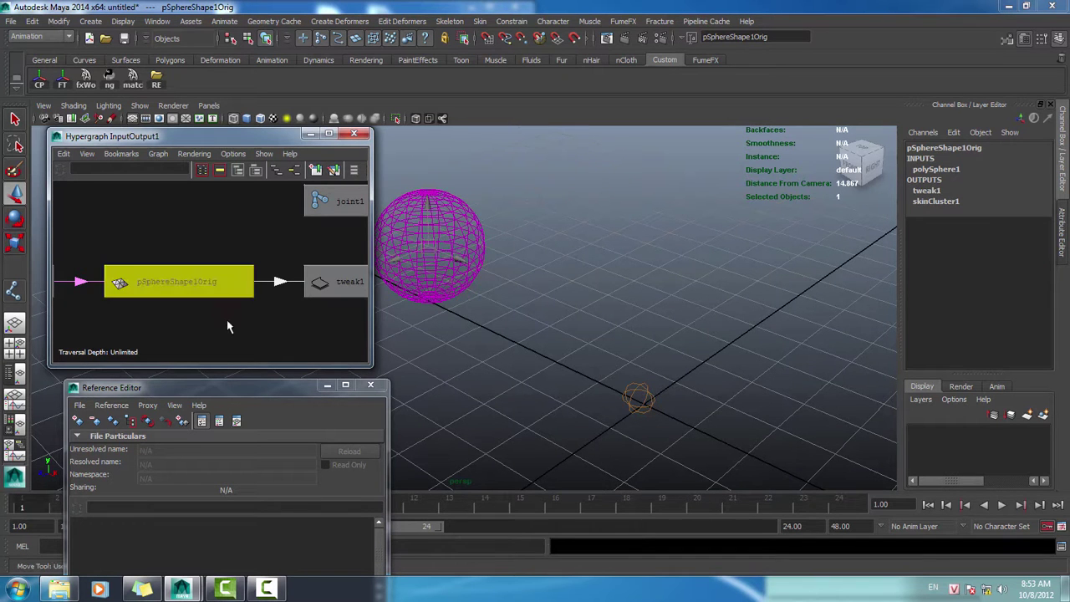
- Follow the connections downstream from the original shape and select the deformed pSphereShape1 node again
alt+middle_drag(228, 323, 235, 283)
click(235, 270)
alt+right_drag(235, 270, 178, 281)
click(198, 239)
alt+middle_drag(178, 281, 60, 332)
alt+right_drag(183, 333, 292, 328)
alt+middle_drag(275, 299, 163, 310)
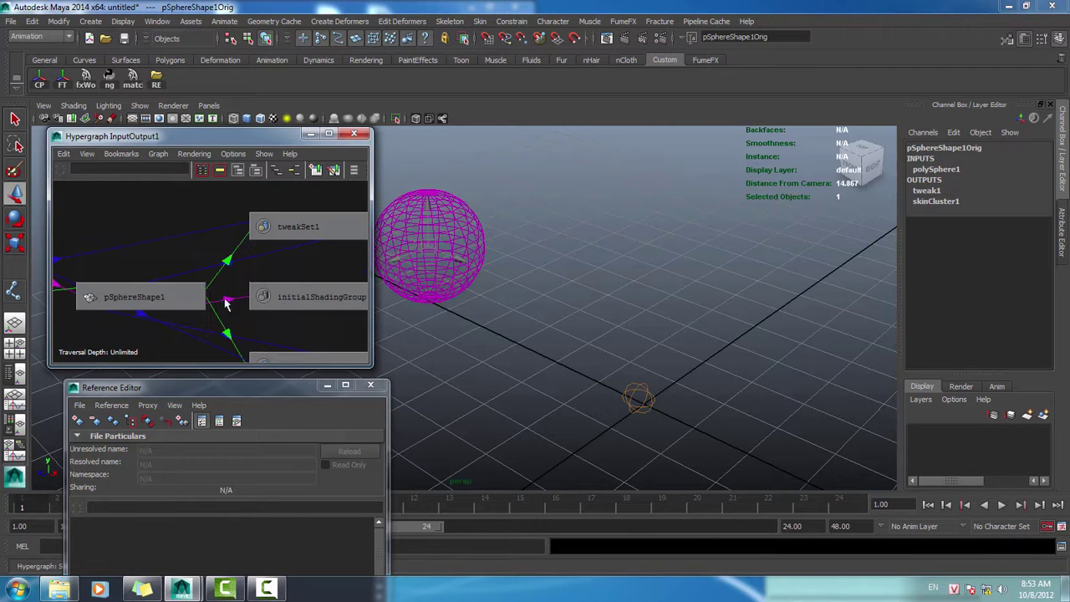
click(158, 298)
alt+right_drag(159, 298, 274, 316)
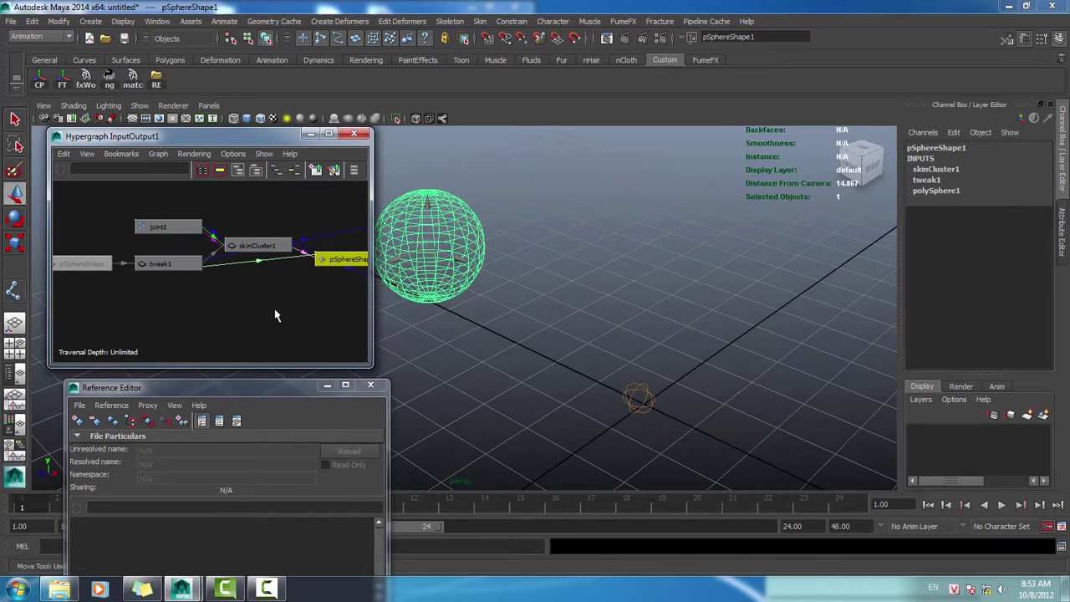
- Reposition the pSphereShape1 node slightly below skinCluster1 in the Hypergraph and clear the selection
click(274, 316)
alt+middle_drag(293, 289, 304, 311)
click(339, 267)
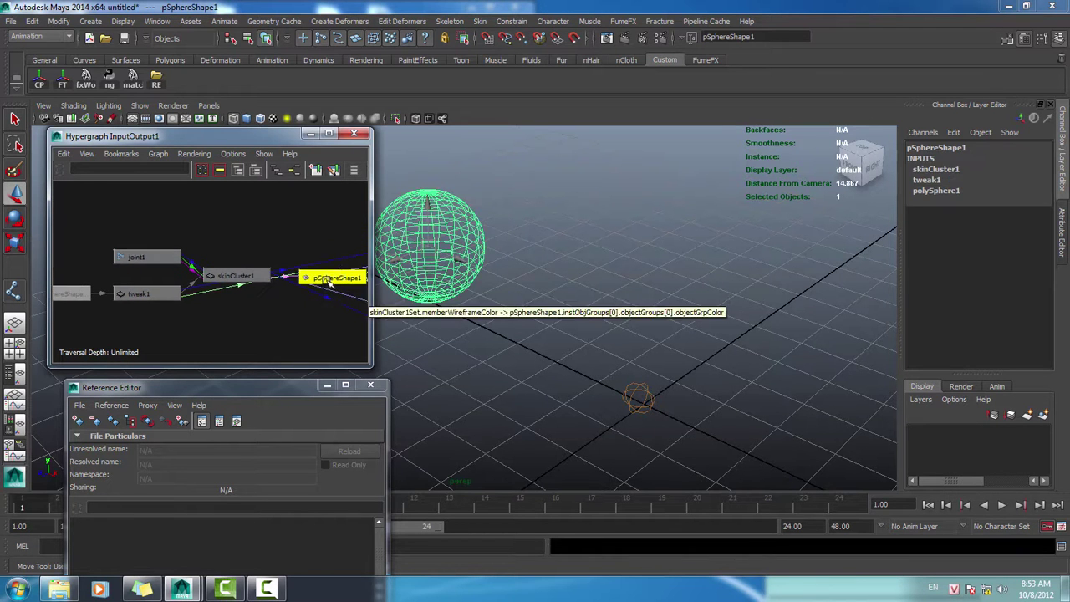
drag(322, 302, 320, 314)
click(322, 331)
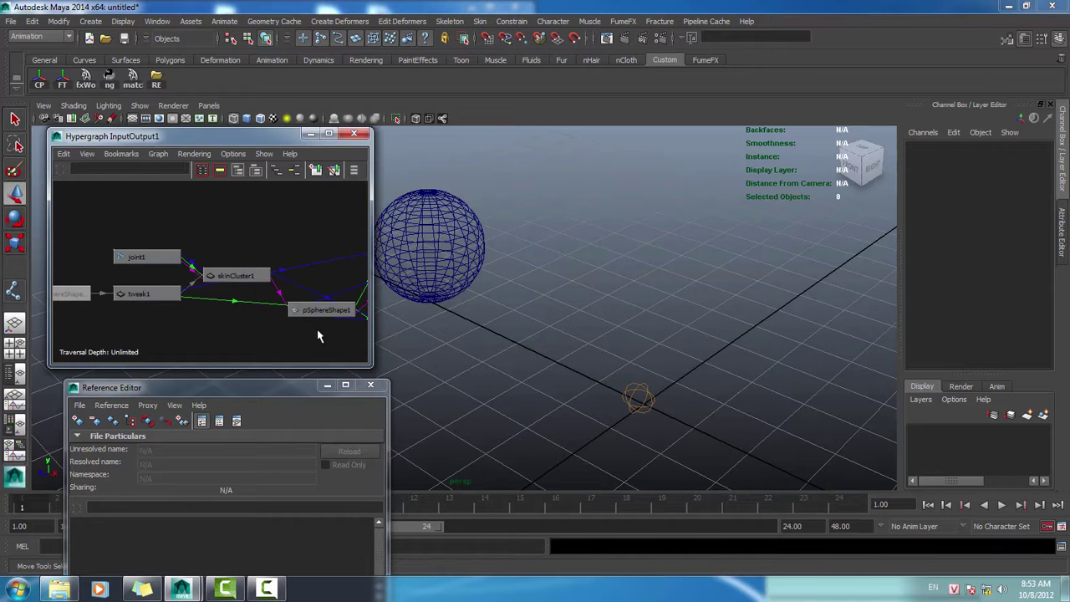
alt+drag(581, 356, 652, 376)
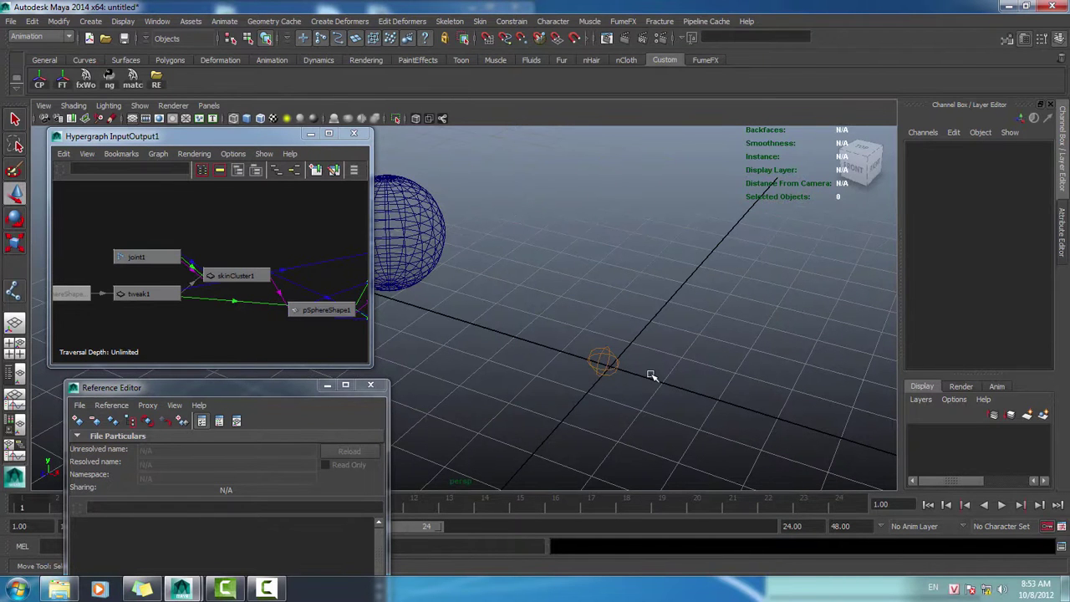
alt+drag(647, 395, 543, 391)
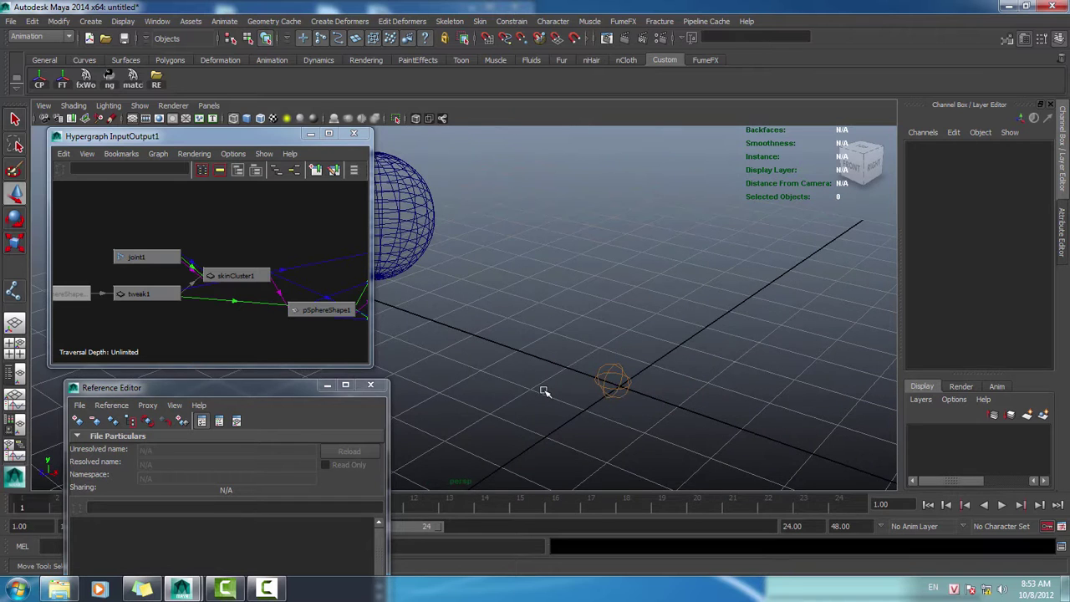